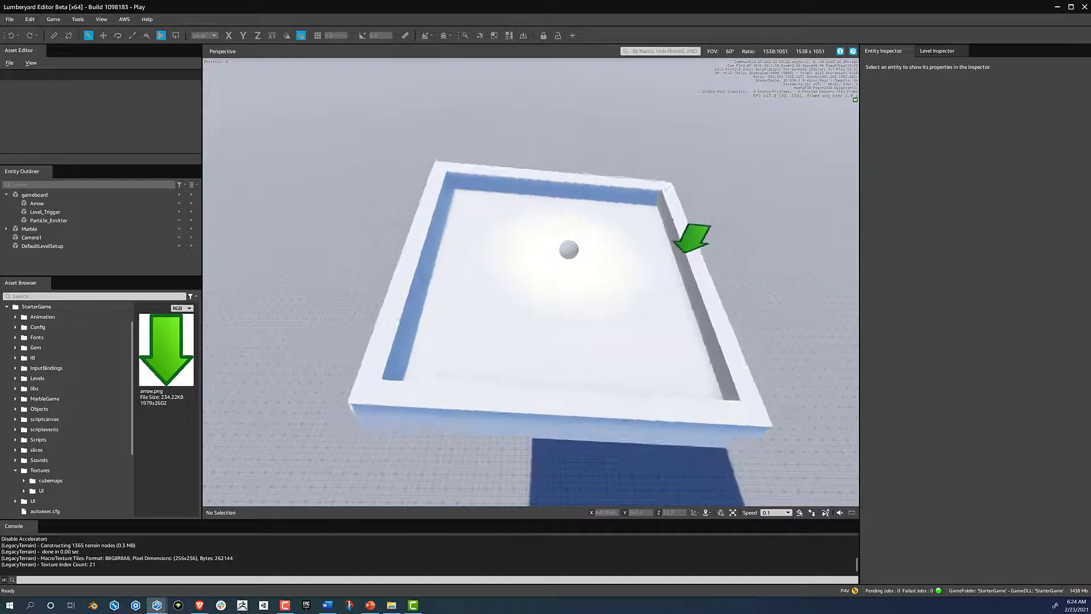
Play-test the marble level by rolling the marble into the arrow's trigger, and return to editing
{"action": "key", "text": "Escape"}
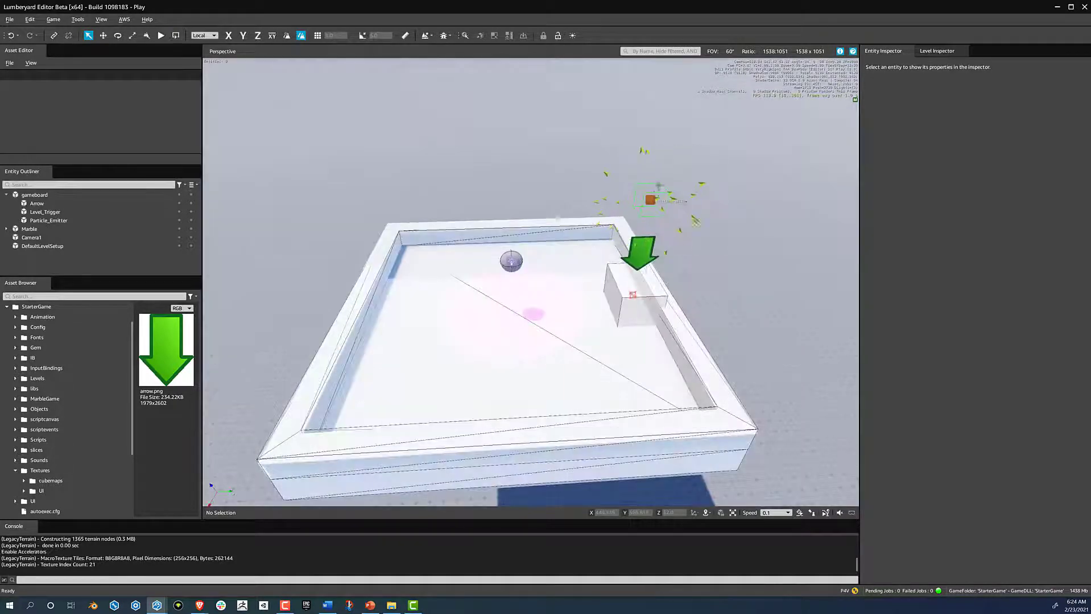
{"action": "key", "text": "ctrl+g"}
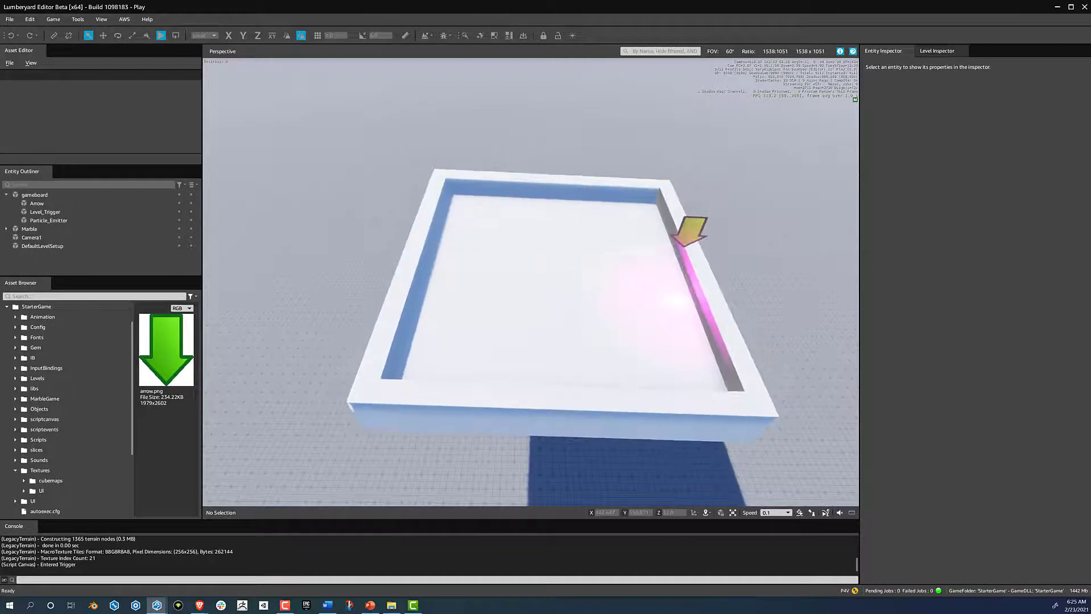
{"action": "key", "text": "Escape"}
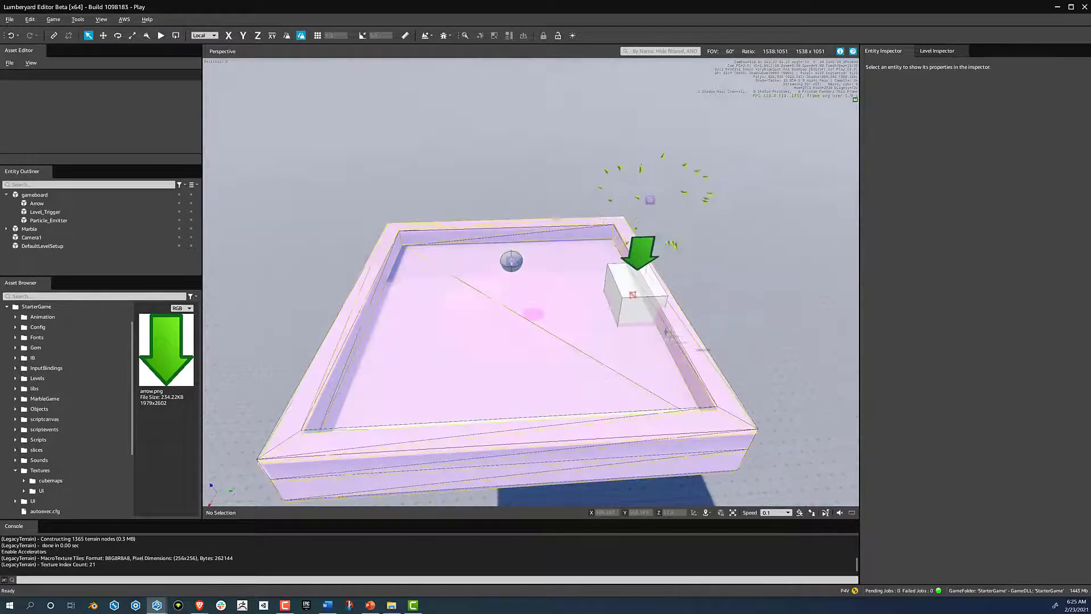
Examine the Particle_Emitter and gameboard entities and how the emitter, arrow and trigger are placed on the board
{"action": "left_click", "coordinate": [650, 200]}
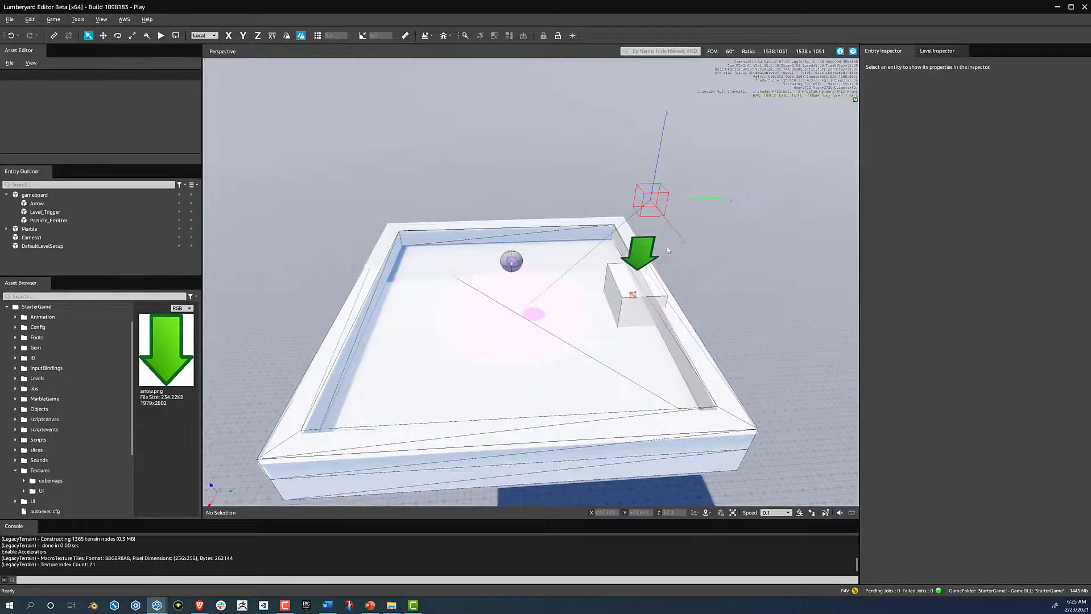
{"action": "key", "text": "2"}
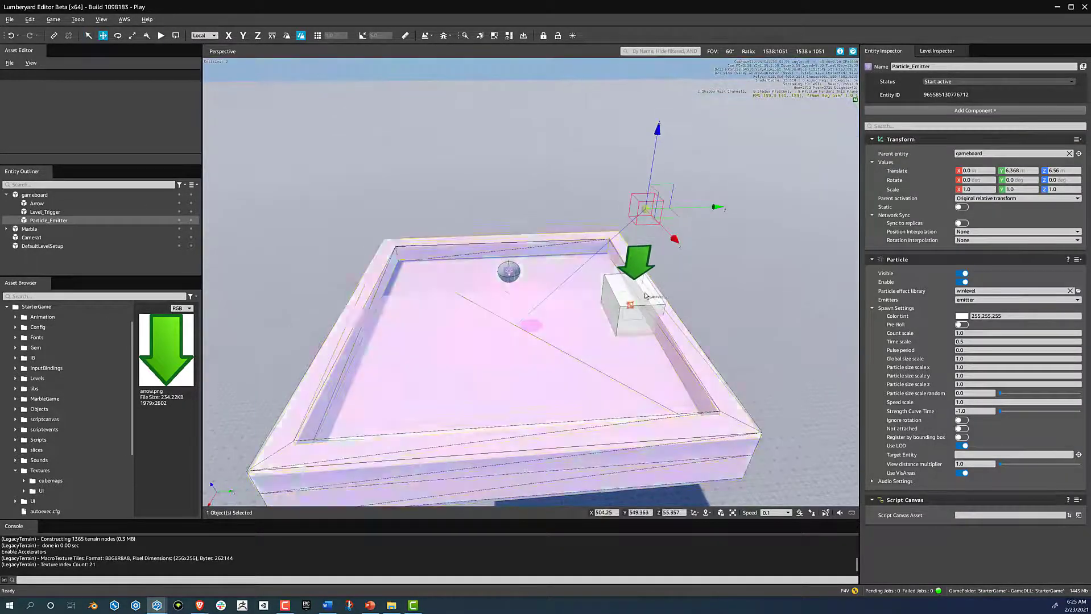
{"action": "key", "text": "w"}
{"action": "right_click_drag", "start_coordinate": [654, 292], "coordinate": [634, 224]}
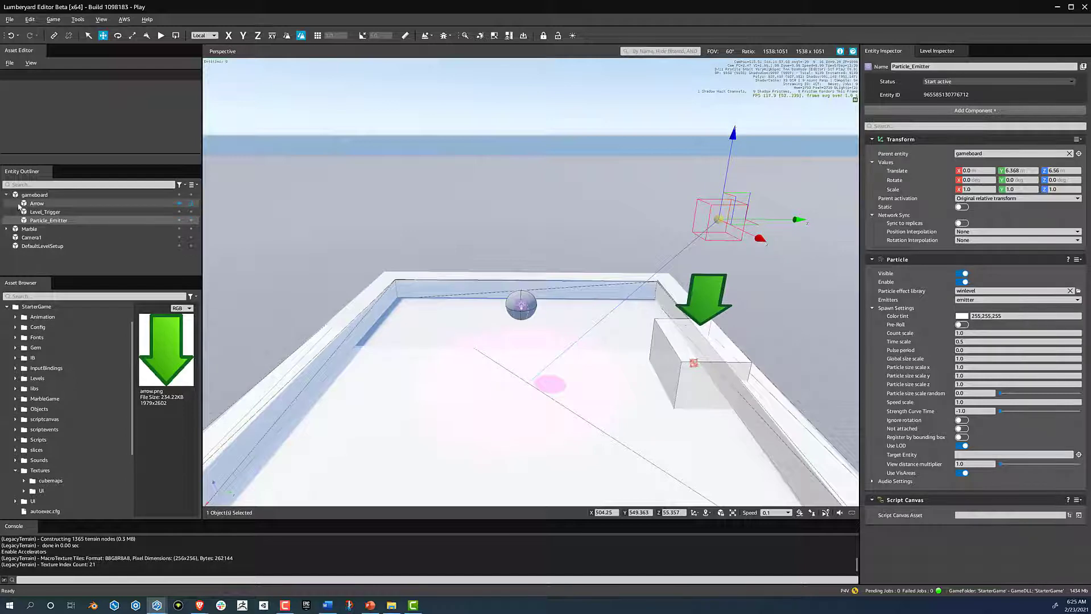
{"action": "left_click", "coordinate": [33, 194]}
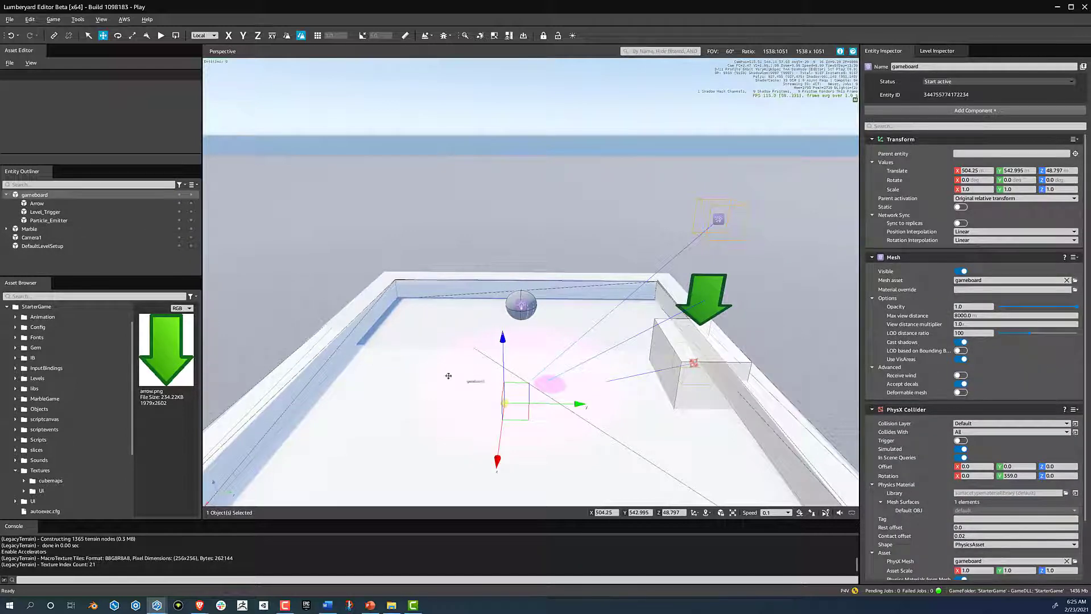
{"action": "right_click_drag", "start_coordinate": [370, 378], "coordinate": [456, 376]}
{"action": "key", "text": "s"}
{"action": "key", "text": "w"}
{"action": "key", "text": "s"}
{"action": "key", "text": "w"}
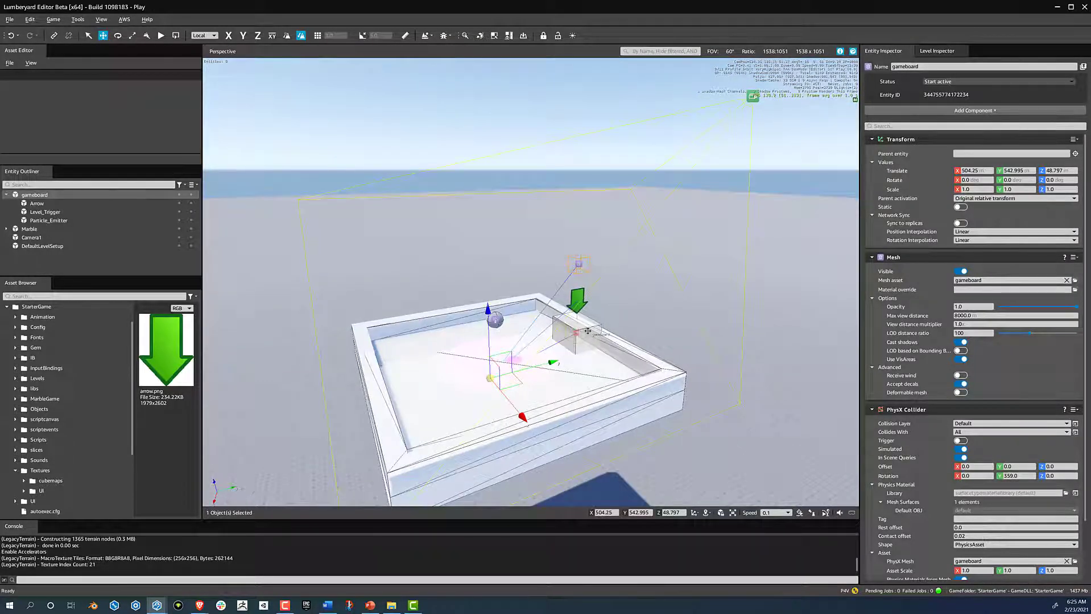
{"action": "key", "text": "w"}
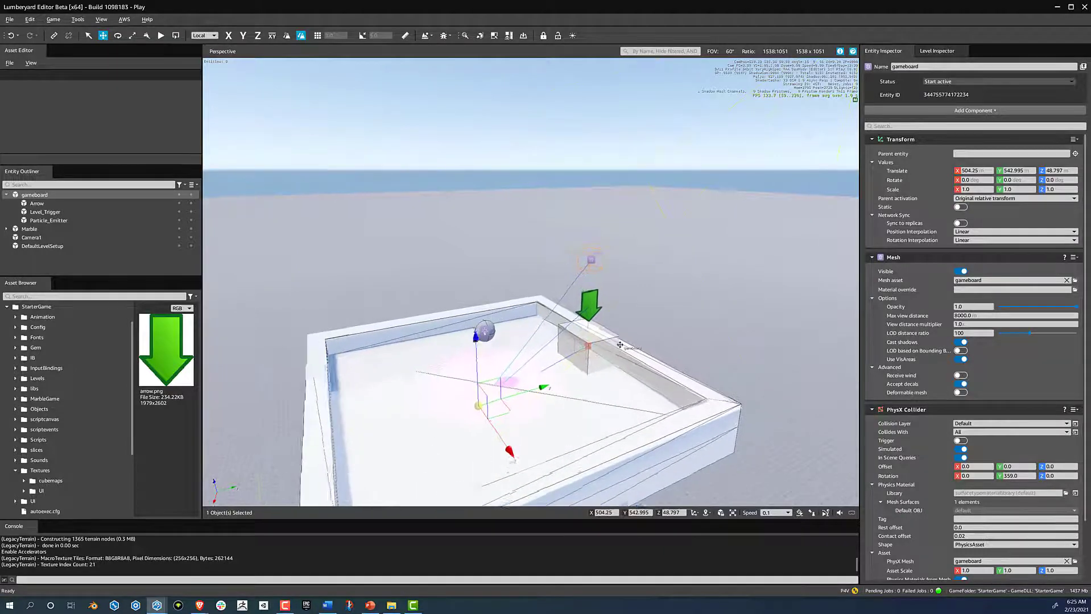
{"action": "key", "text": "s"}
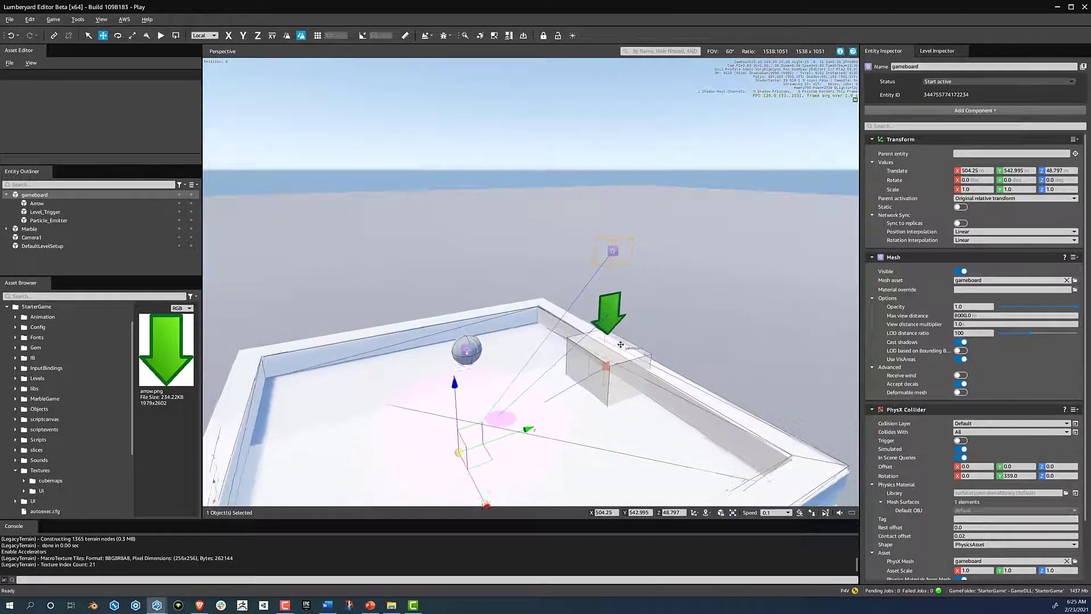
{"action": "key", "text": "w"}
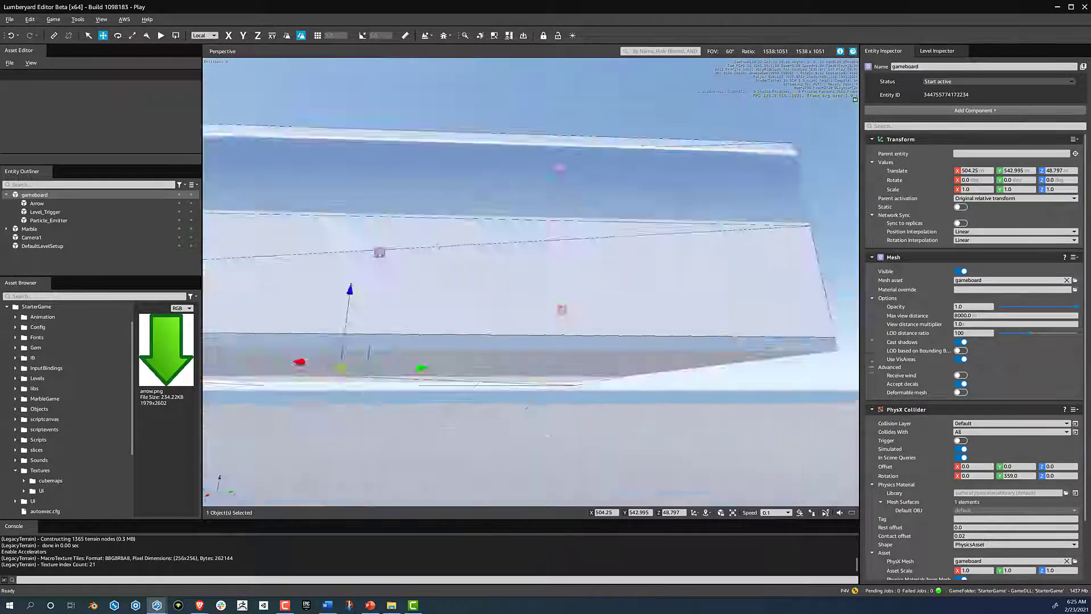
Delete the Particle_Emitter entity parented to gameboard
{"action": "middle_click_drag", "start_coordinate": [530, 319], "coordinate": [526, 242]}
{"action": "right_click_drag", "start_coordinate": [468, 322], "coordinate": [466, 316]}
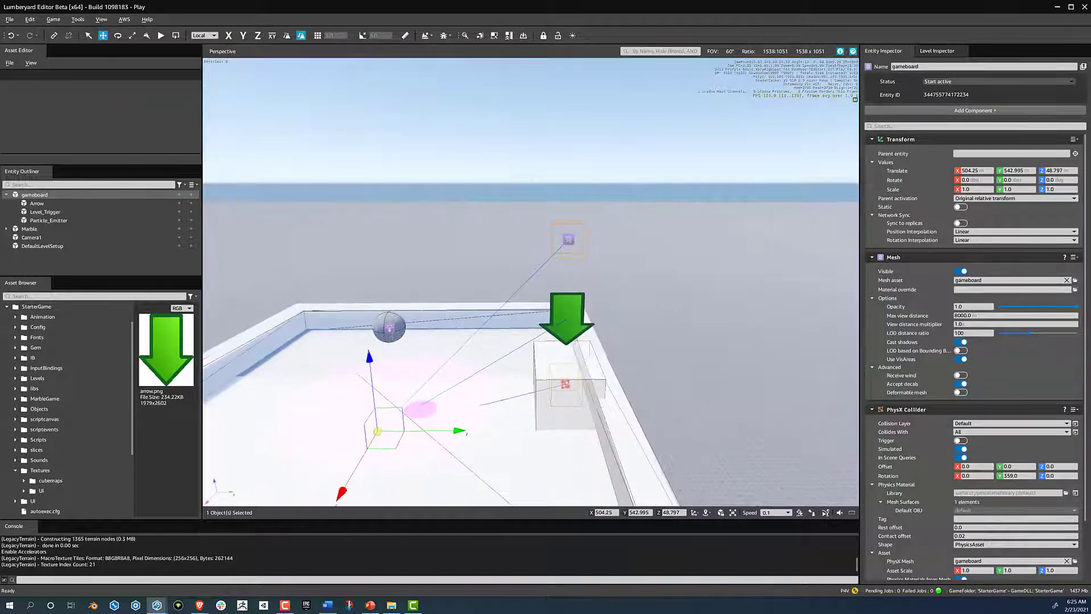
{"action": "left_click", "coordinate": [95, 223]}
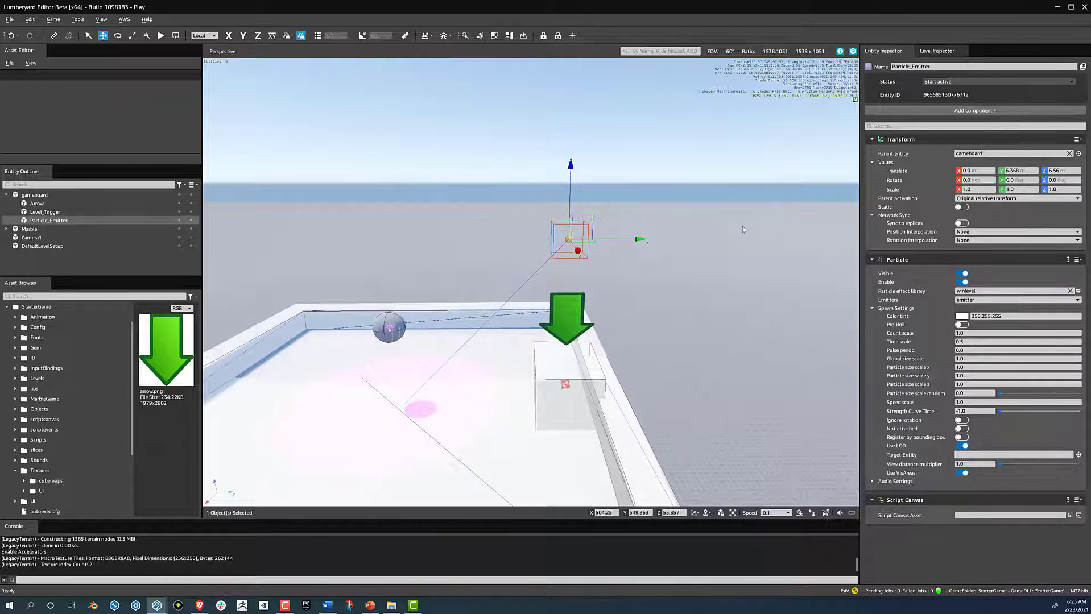
{"action": "key", "text": "Delete"}
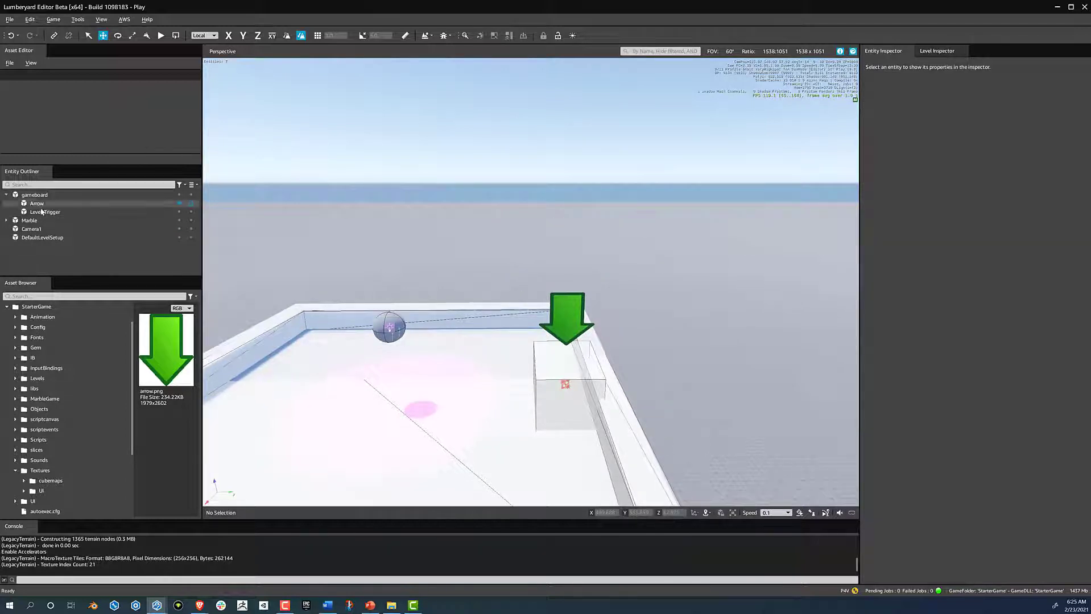
Collapse the gameboard entity's Mesh and PhysX Collider components and open its moveboard script in Script Canvas
{"action": "left_click", "coordinate": [41, 213]}
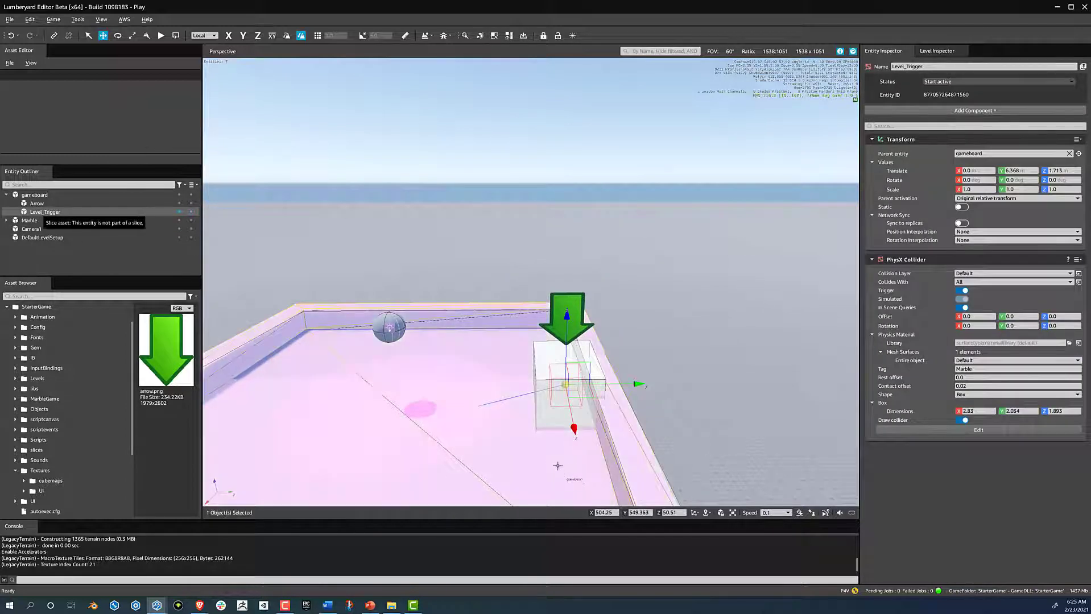
{"action": "left_click", "coordinate": [464, 328]}
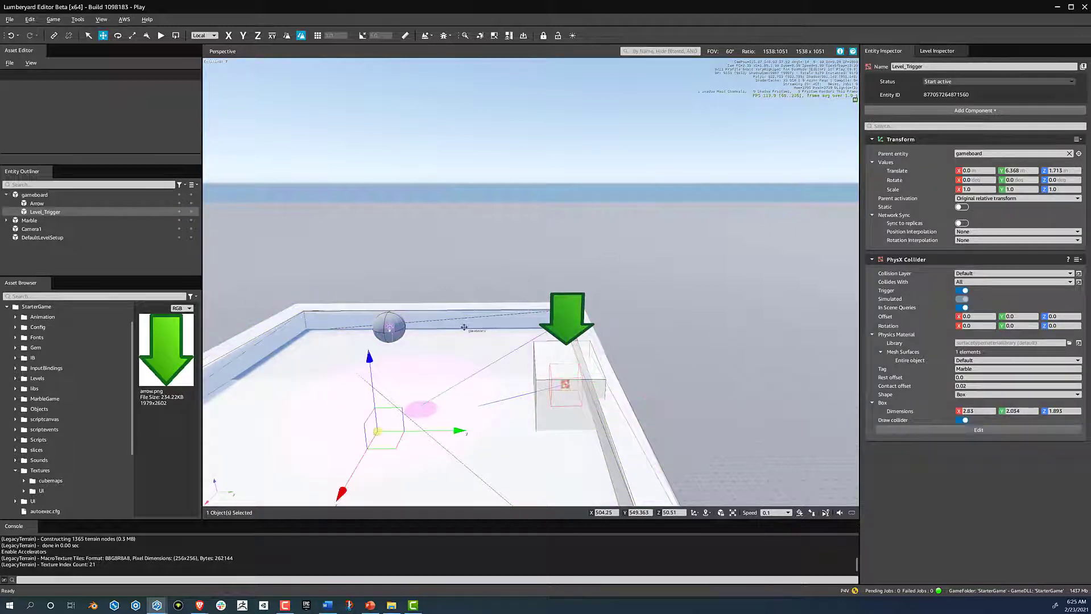
{"action": "scroll", "coordinate": [871, 361], "scroll_direction": "down", "scroll_amount": 2}
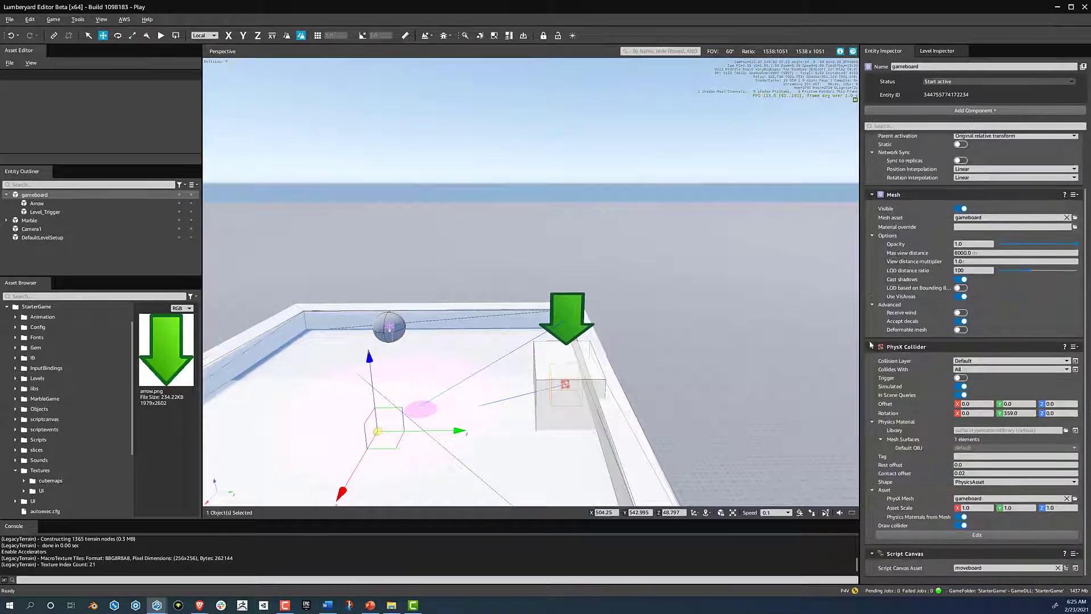
{"action": "left_click", "coordinate": [871, 347]}
{"action": "left_click", "coordinate": [871, 259]}
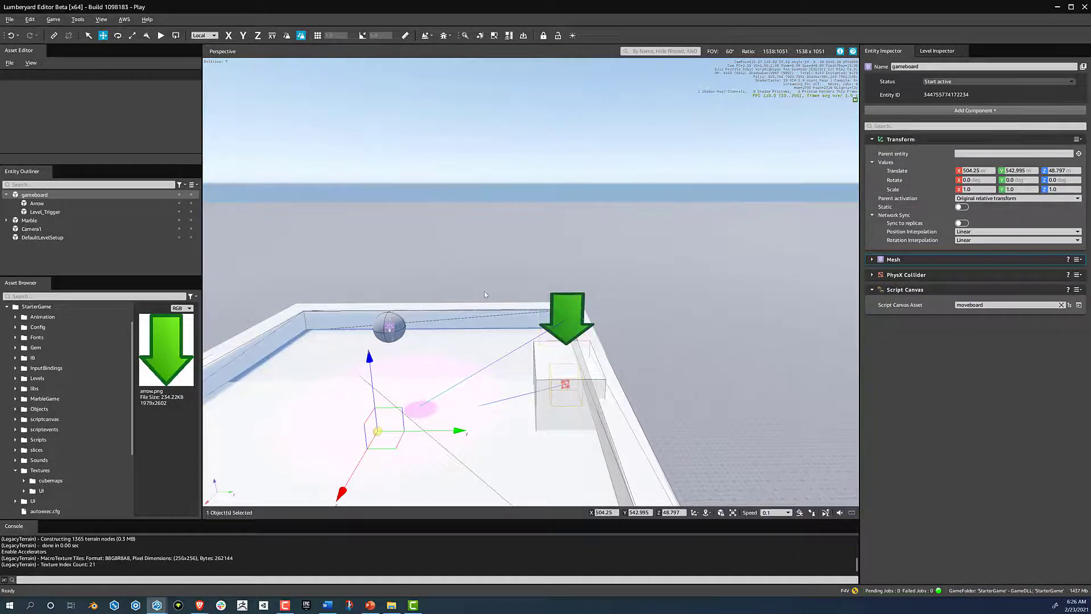
{"action": "middle_click_drag", "start_coordinate": [490, 377], "coordinate": [543, 288]}
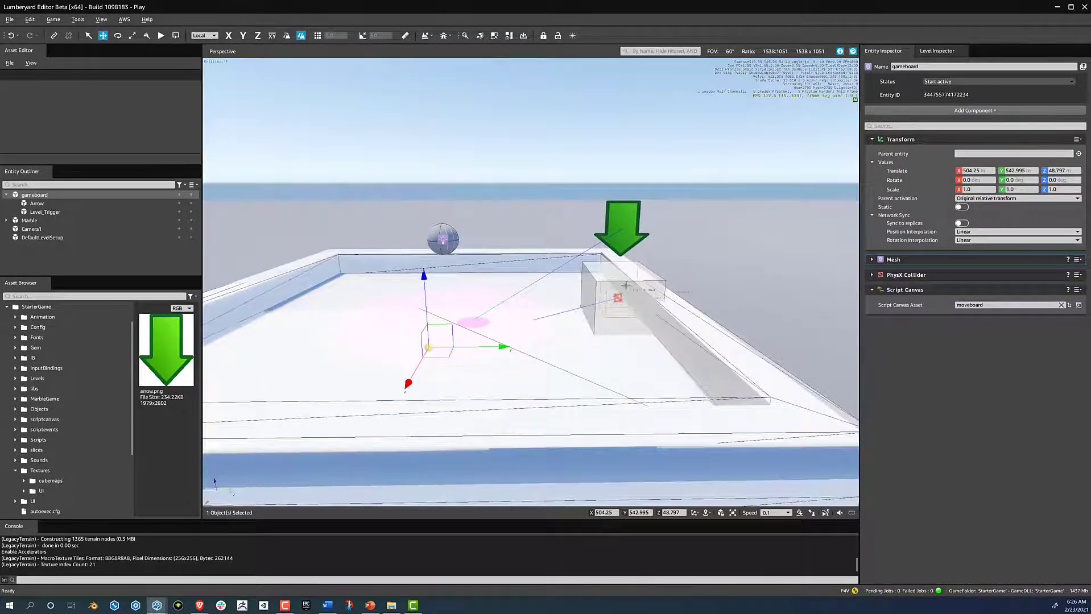
{"action": "left_click", "coordinate": [1080, 305]}
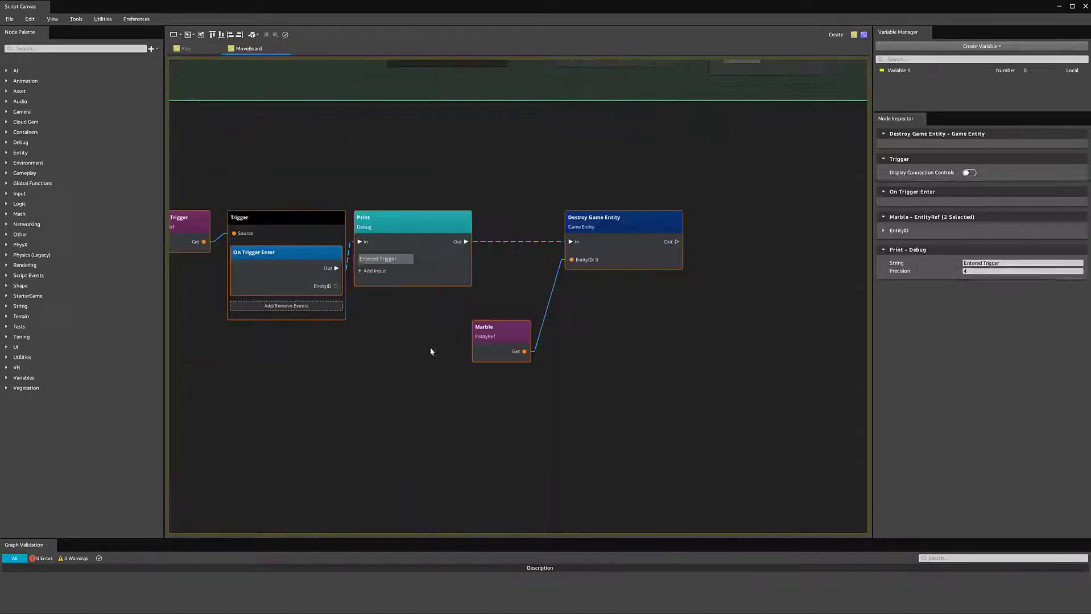
Select the Level_Trigger, Trigger, Print, Marble and Destroy Game Entity nodes and move them together slightly closer to the green group above
{"action": "middle_click_drag", "start_coordinate": [341, 364], "coordinate": [474, 444]}
{"action": "scroll", "coordinate": [499, 433], "scroll_direction": "down", "scroll_amount": 1}
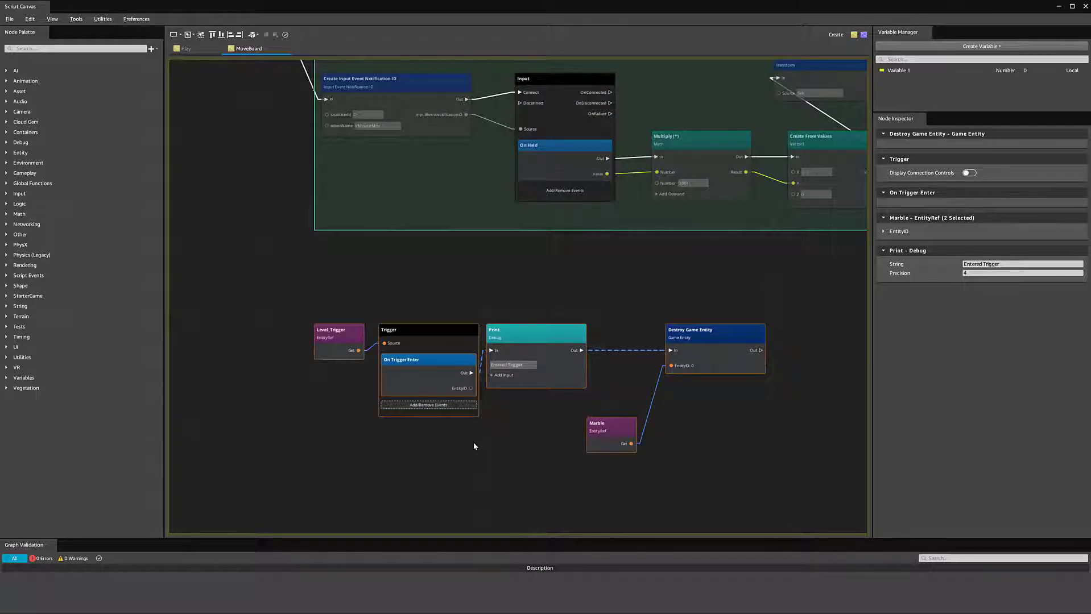
{"action": "scroll", "coordinate": [537, 274], "scroll_direction": "down", "scroll_amount": 3}
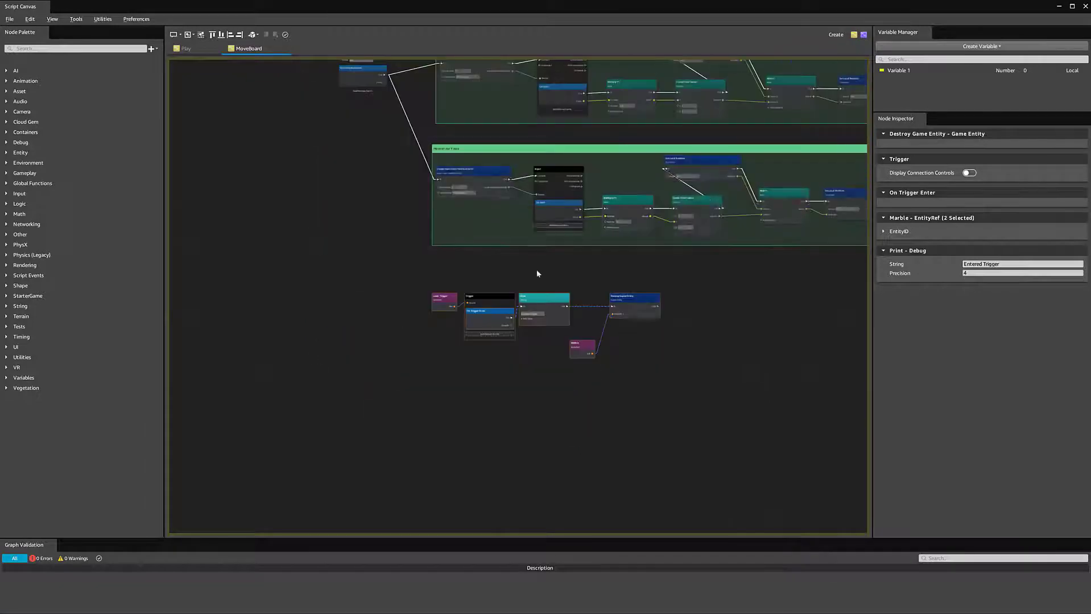
{"action": "middle_click_drag", "start_coordinate": [451, 284], "coordinate": [368, 289]}
{"action": "scroll", "coordinate": [473, 265], "scroll_direction": "down", "scroll_amount": 2}
{"action": "scroll", "coordinate": [368, 289], "scroll_direction": "up", "scroll_amount": 6}
{"action": "middle_click_drag", "start_coordinate": [505, 274], "coordinate": [387, 235]}
{"action": "left_click_drag", "start_coordinate": [301, 237], "coordinate": [812, 505]}
{"action": "left_click_drag", "start_coordinate": [738, 309], "coordinate": [768, 287]}
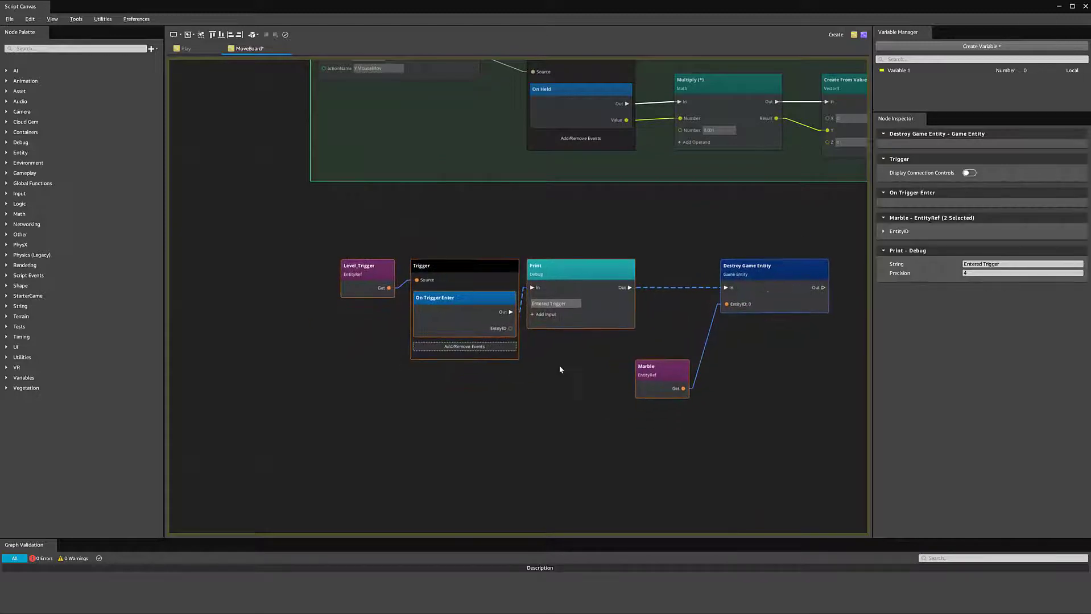
Put the selected trigger nodes in a General group titled "This code is for our level switch and destroys our marble"
{"action": "scroll", "coordinate": [559, 364], "scroll_direction": "up", "scroll_amount": 1}
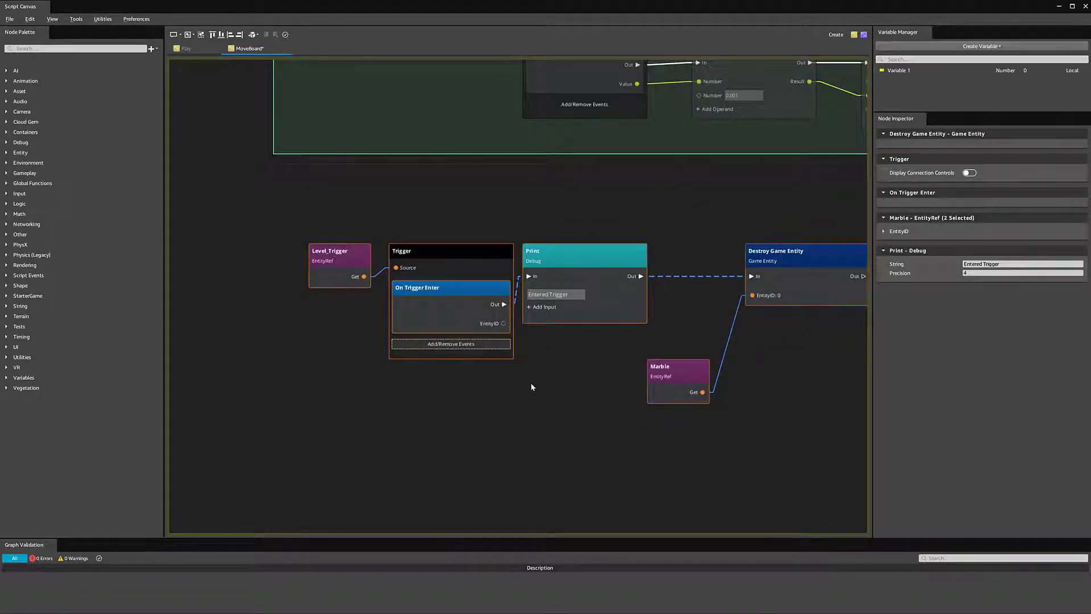
{"action": "right_click", "coordinate": [697, 267]}
{"action": "mouse_move", "coordinate": [746, 352]}
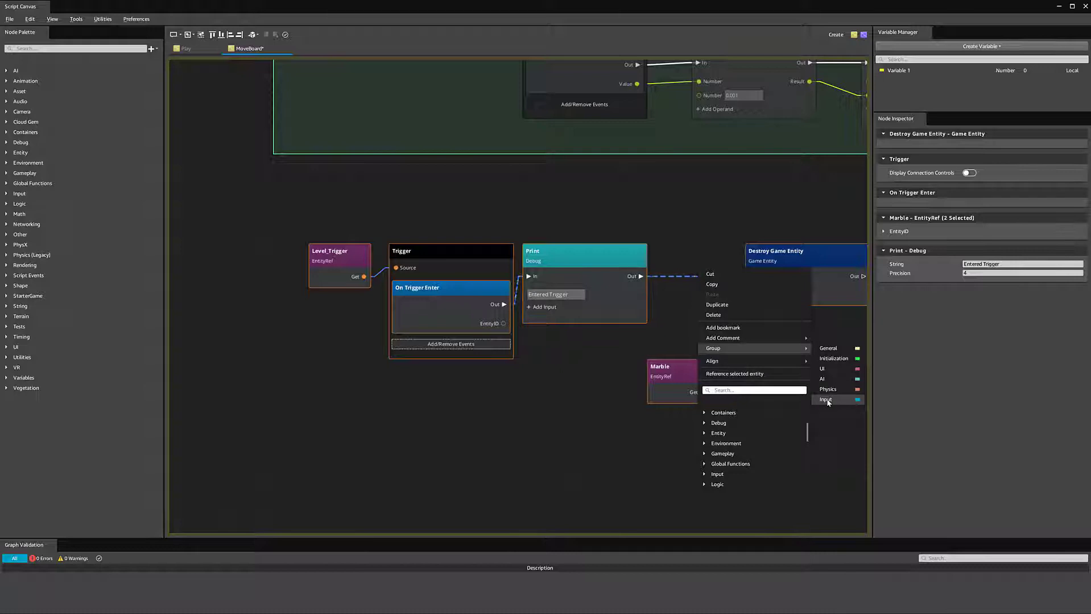
{"action": "left_click", "coordinate": [829, 348]}
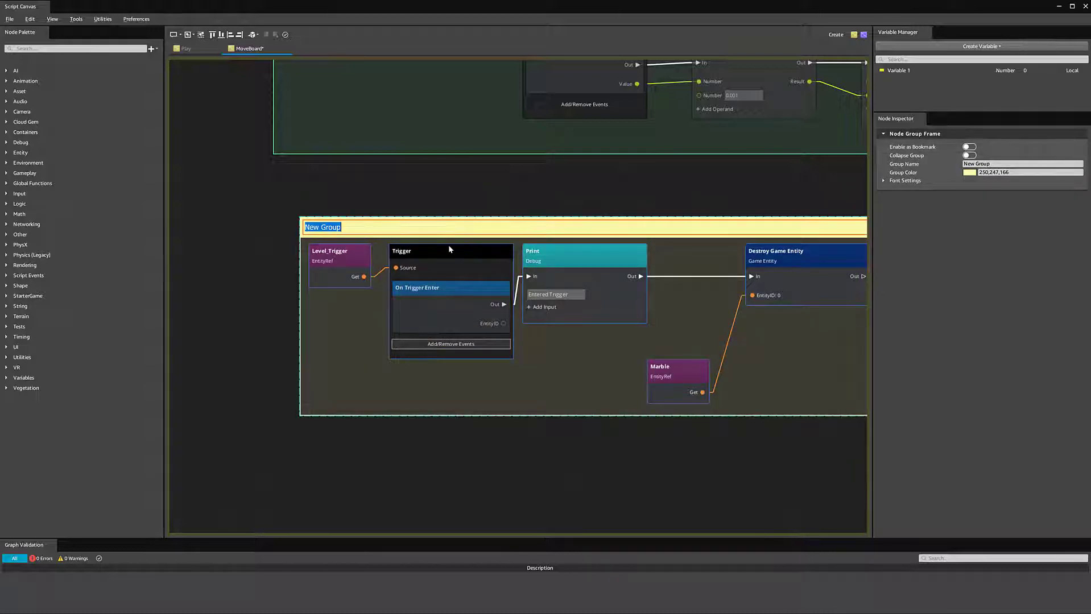
{"action": "type", "text": "This code is for our level t"}
{"action": "key", "text": "BackSpace"}
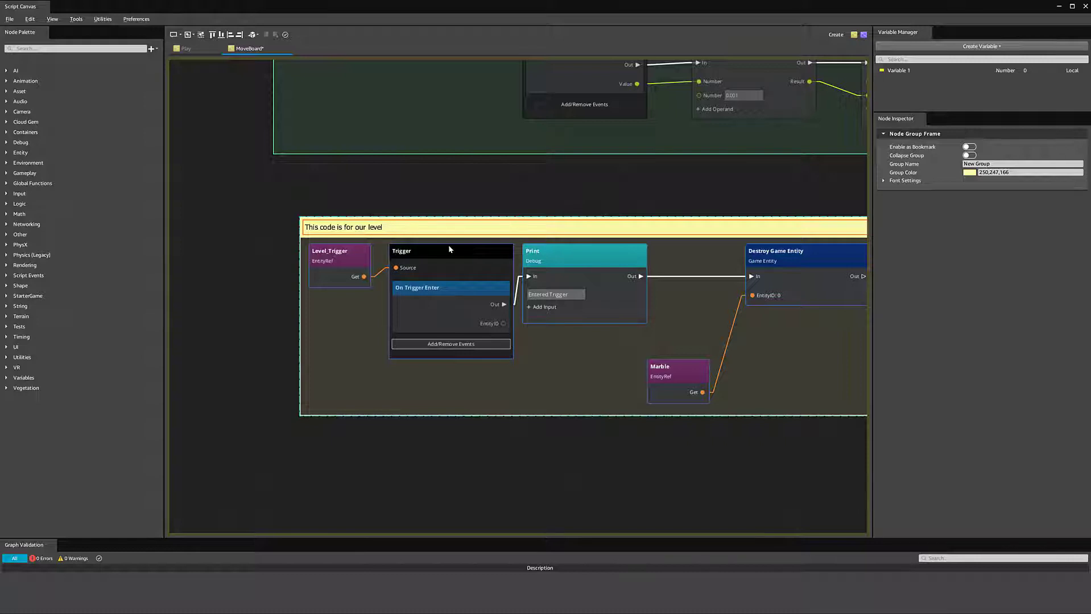
{"action": "type", "text": "switch and"}
{"action": "type", "text": "destroys our marble"}
{"action": "key", "text": "Return"}
{"action": "left_click", "coordinate": [462, 193]}
Inspect which entities the Level_Trigger and Marble reference nodes in the new group point to
{"action": "scroll", "coordinate": [462, 194], "scroll_direction": "down", "scroll_amount": 2}
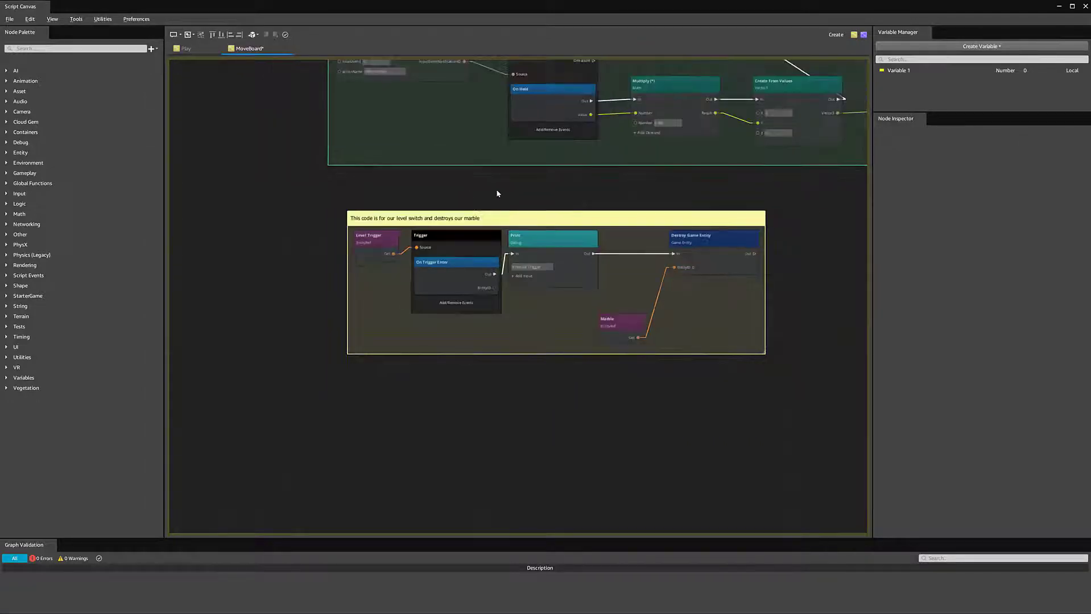
{"action": "middle_click_drag", "start_coordinate": [496, 189], "coordinate": [452, 175]}
{"action": "scroll", "coordinate": [452, 239], "scroll_direction": "up", "scroll_amount": 2}
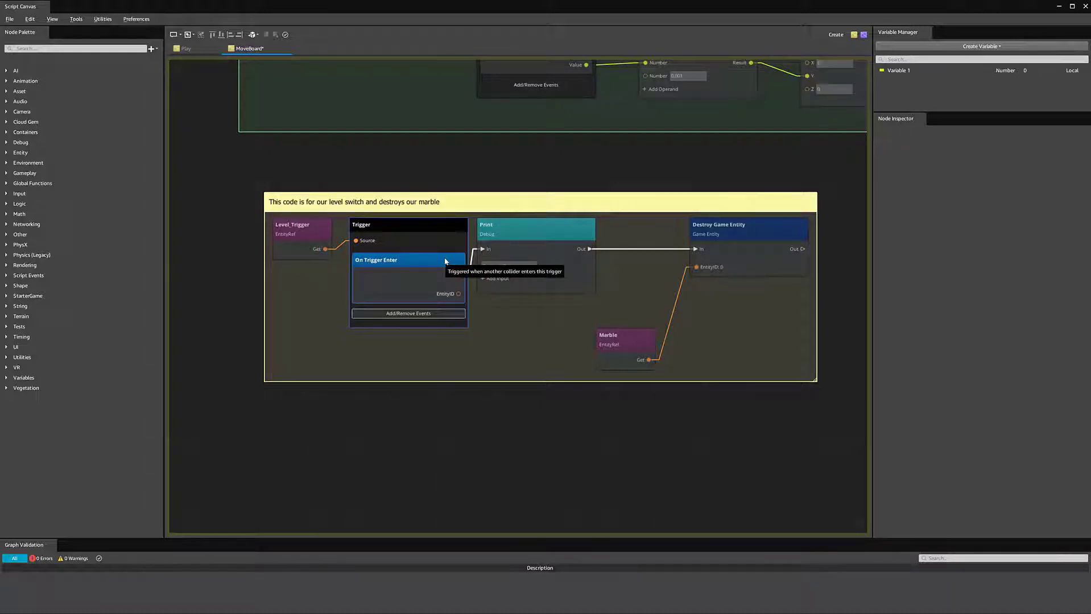
{"action": "left_click", "coordinate": [279, 233]}
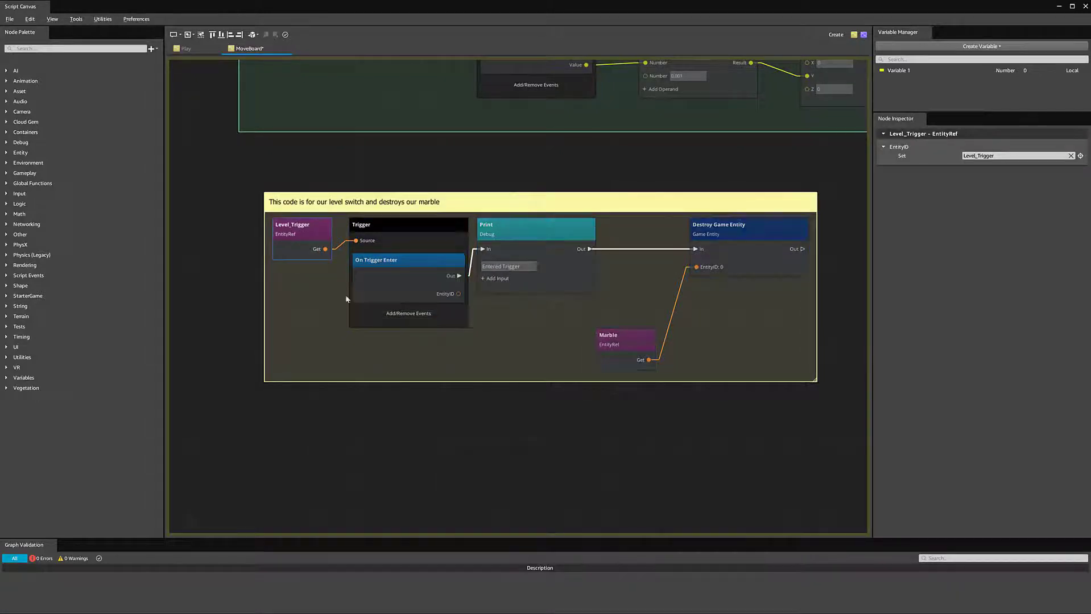
{"action": "left_click", "coordinate": [618, 336]}
Save the MoveBoard script and minimize Script Canvas to return to the level editor
{"action": "scroll", "coordinate": [426, 378], "scroll_direction": "down", "scroll_amount": 2}
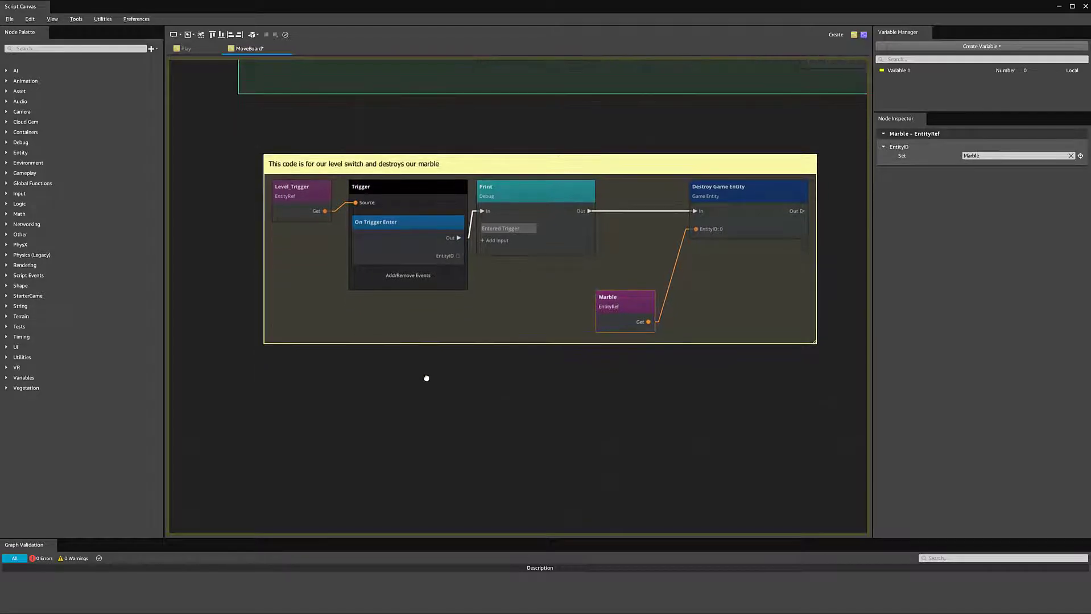
{"action": "middle_click_drag", "start_coordinate": [426, 381], "coordinate": [426, 390]}
{"action": "left_click", "coordinate": [433, 395]}
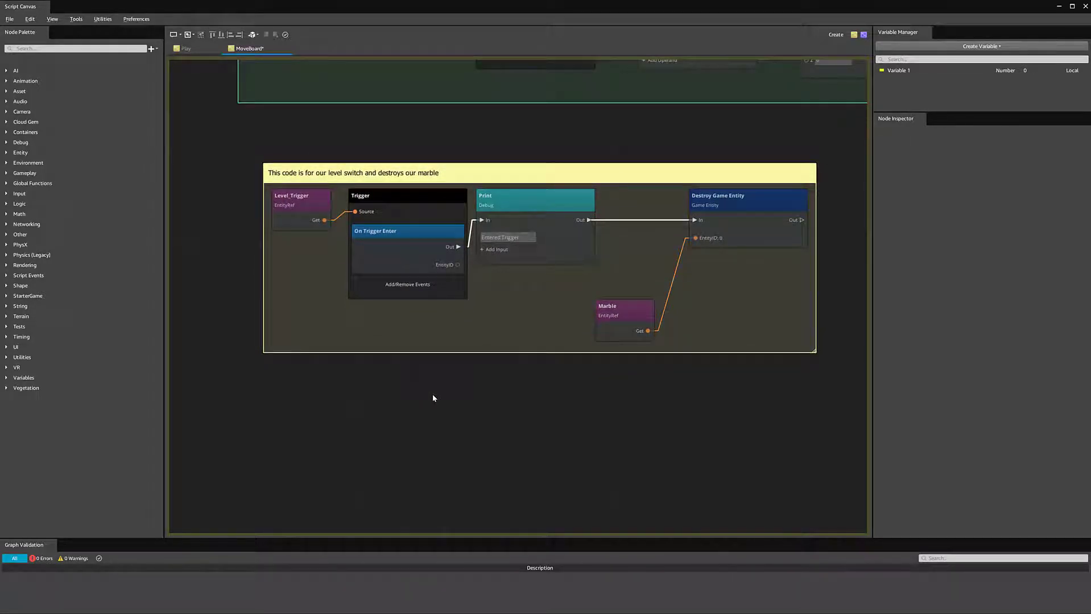
{"action": "key", "text": "ctrl+s"}
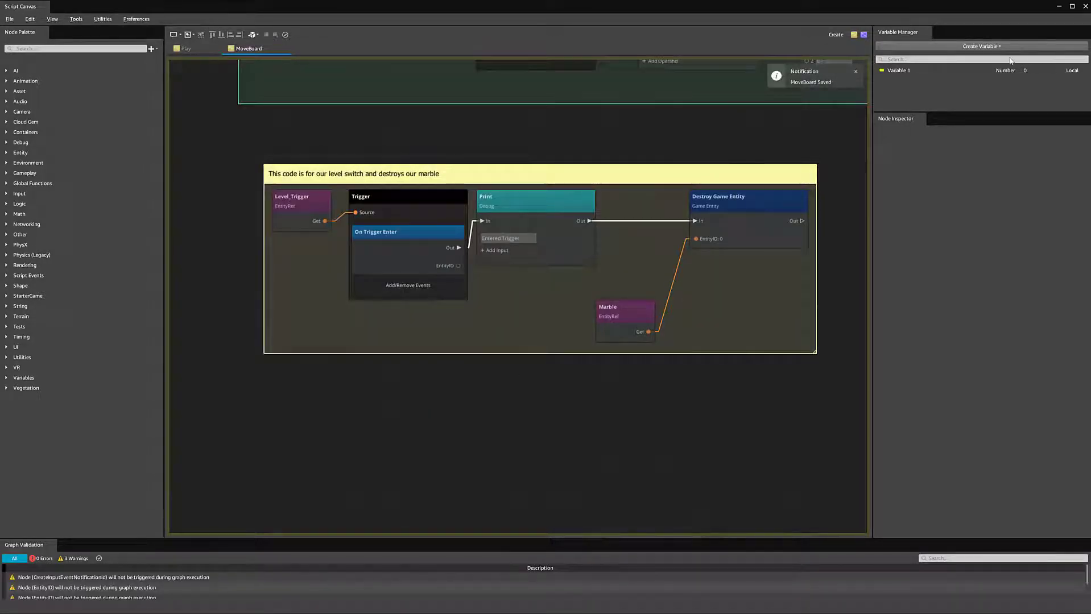
{"action": "left_click", "coordinate": [1057, 7]}
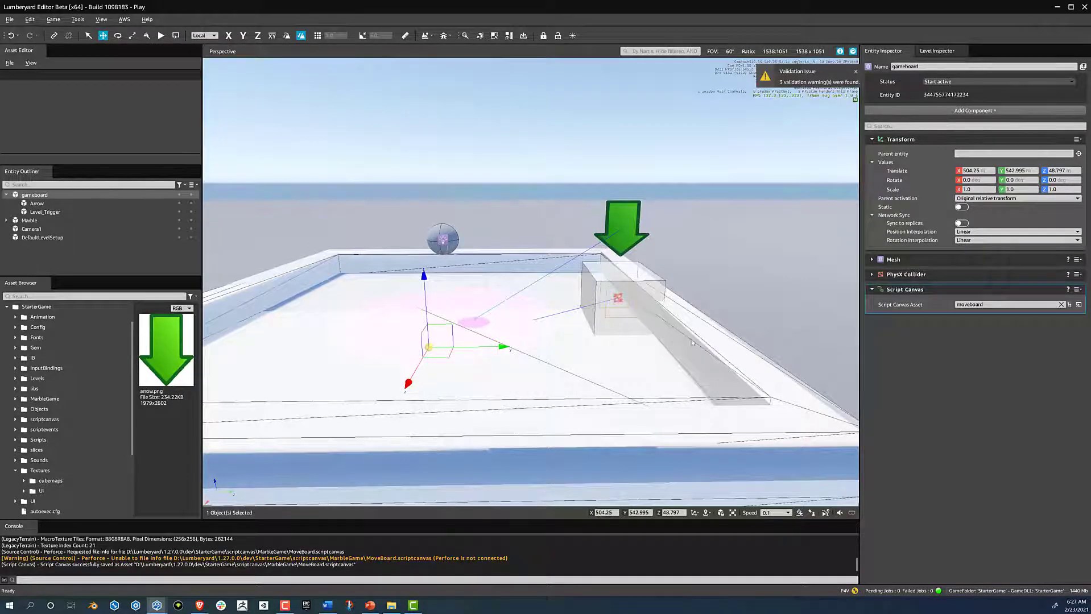
Create a child entity under gameboard and name it Level_Particle
{"action": "right_click", "coordinate": [37, 195]}
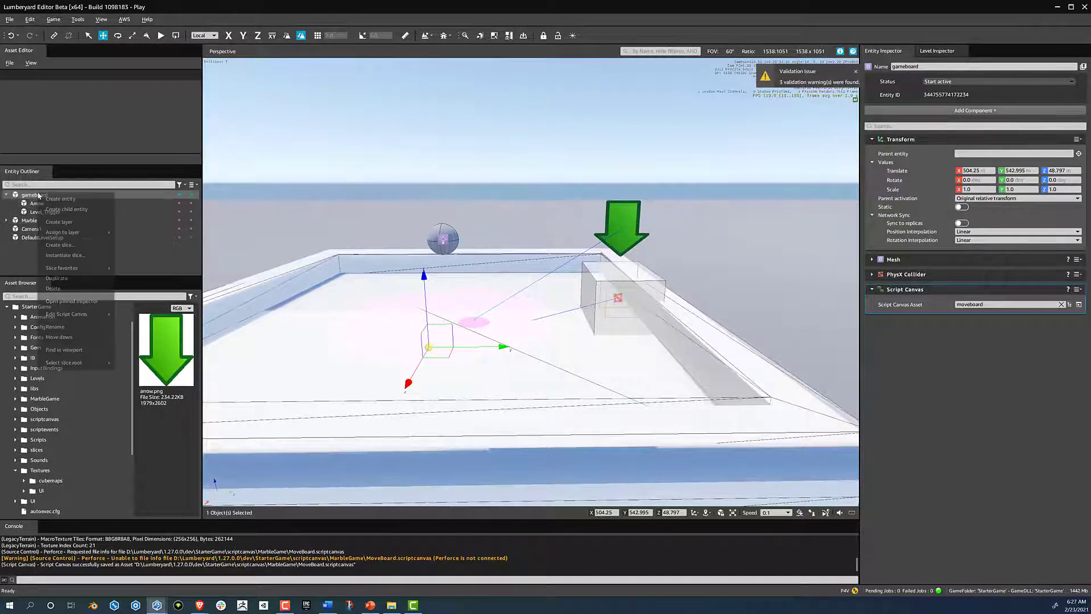
{"action": "left_click", "coordinate": [44, 209]}
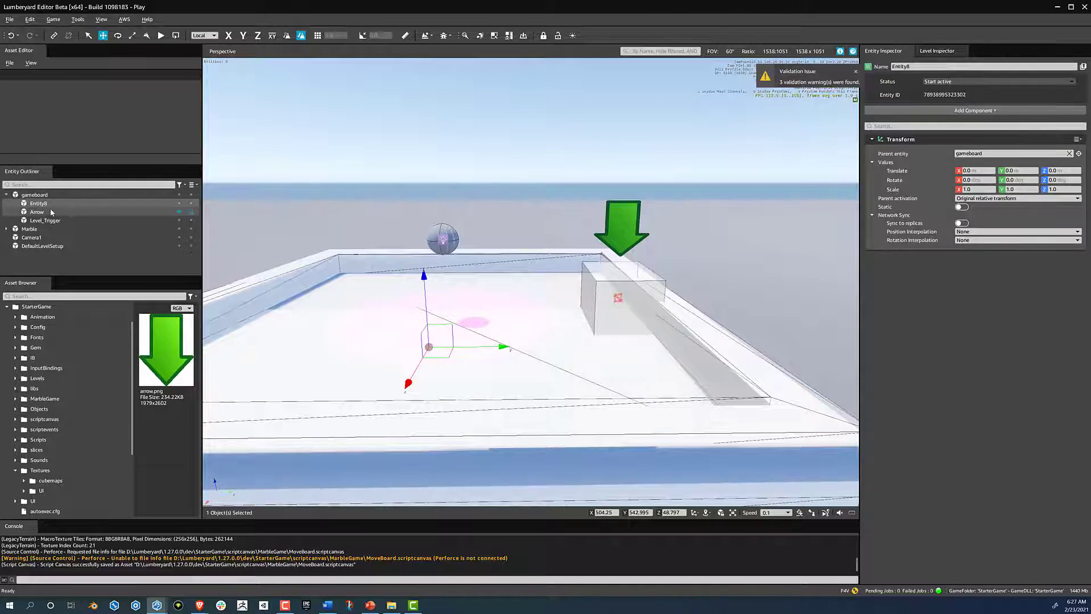
{"action": "type", "text": "L"}
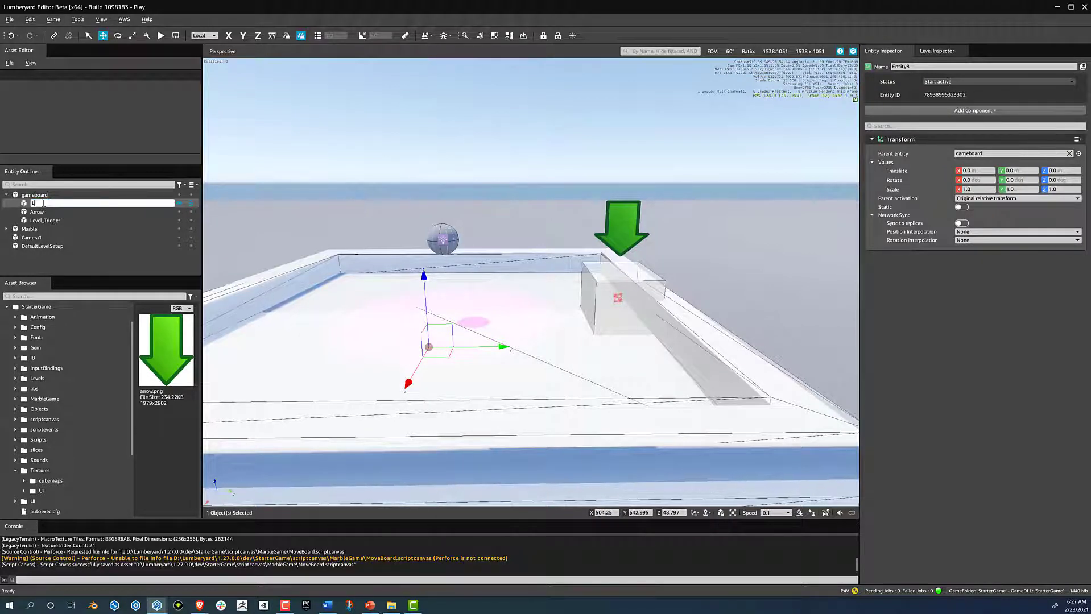
{"action": "type", "text": "evel_Particle"}
{"action": "key", "text": "Return"}
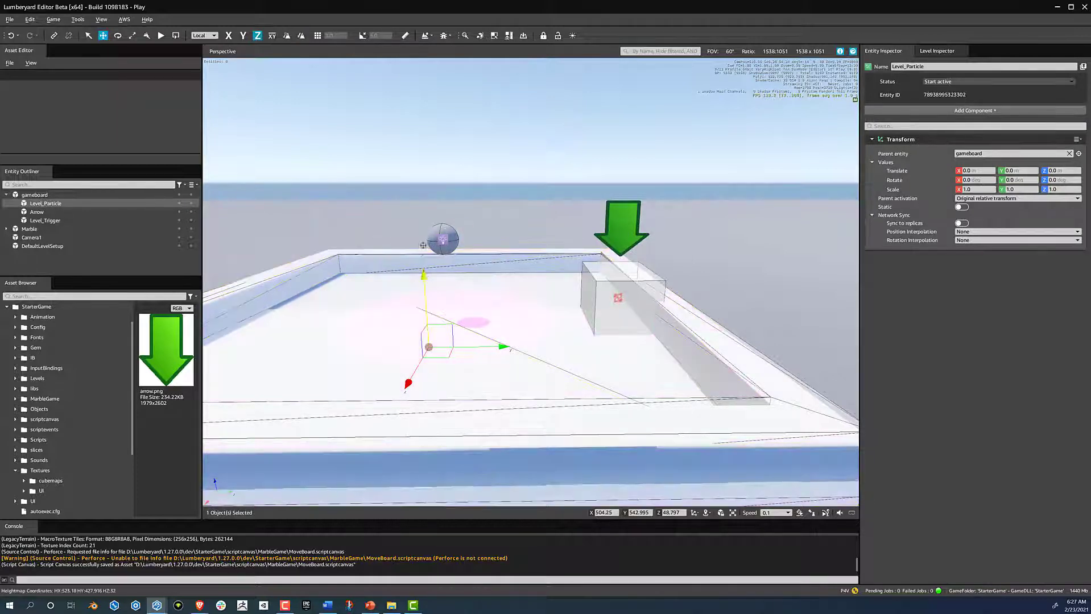
Move Level_Particle into the level trigger box below the green arrow, at about Y 6.557 and Z 1.764
{"action": "left_click_drag", "start_coordinate": [424, 278], "coordinate": [423, 108]}
{"action": "left_click_drag", "start_coordinate": [498, 203], "coordinate": [687, 202]}
{"action": "left_click_drag", "start_coordinate": [632, 137], "coordinate": [622, 226]}
{"action": "left_click_drag", "start_coordinate": [689, 297], "coordinate": [682, 296]}
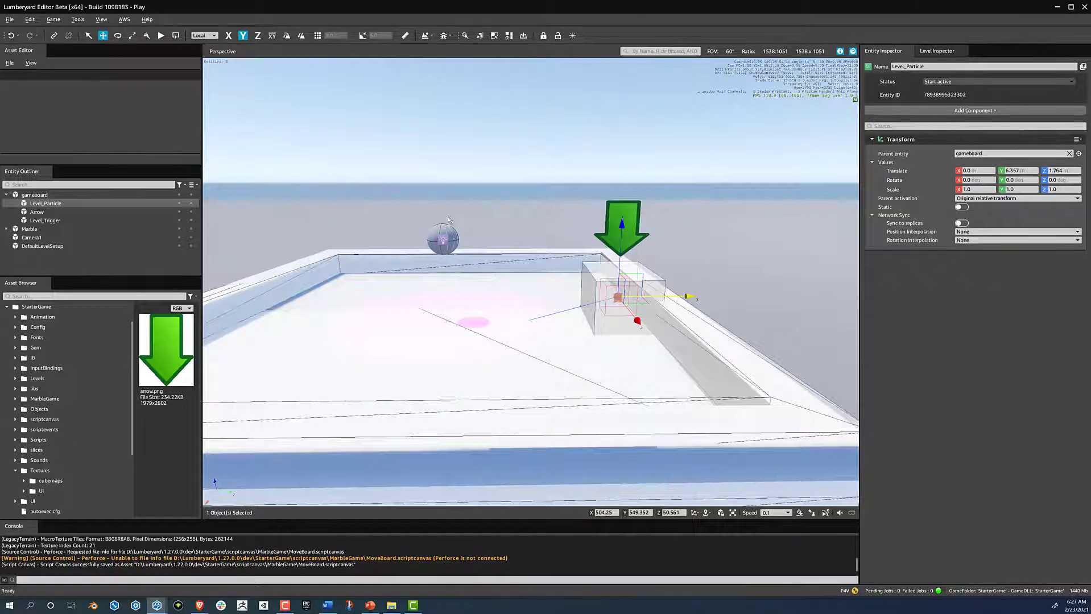
Raise Level_Particle above the green arrow to a Z translation of about 5.957
{"action": "middle_click_drag", "start_coordinate": [697, 268], "coordinate": [739, 301], "text": "alt"}
{"action": "middle_click_drag", "start_coordinate": [647, 311], "coordinate": [643, 314], "text": "alt"}
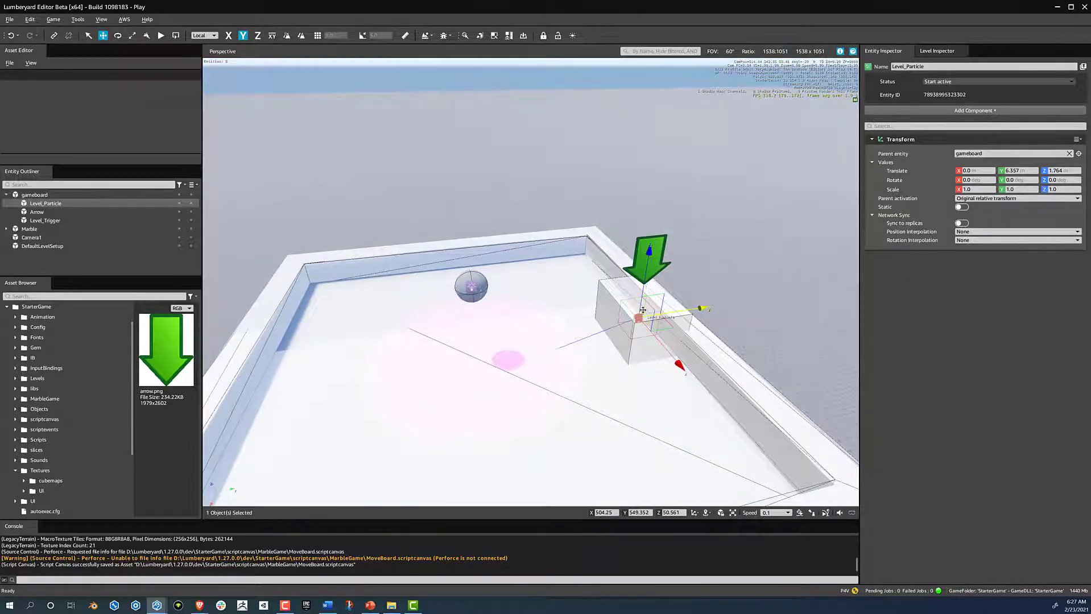
{"action": "left_click_drag", "start_coordinate": [642, 310], "coordinate": [646, 245]}
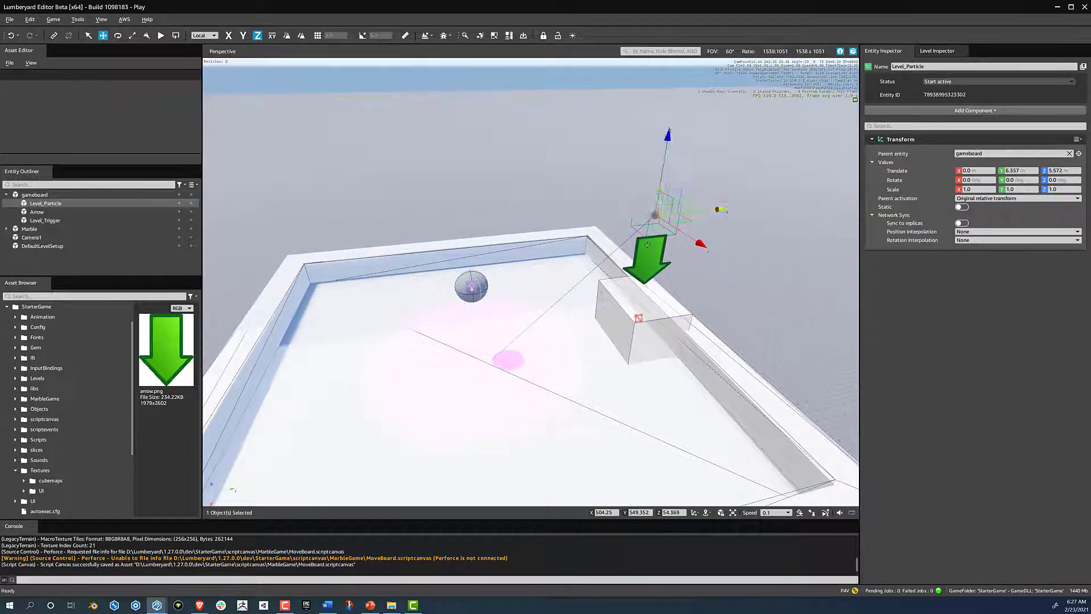
{"action": "middle_click_drag", "start_coordinate": [668, 136], "coordinate": [638, 136], "text": "alt"}
{"action": "left_click_drag", "start_coordinate": [638, 136], "coordinate": [639, 119]}
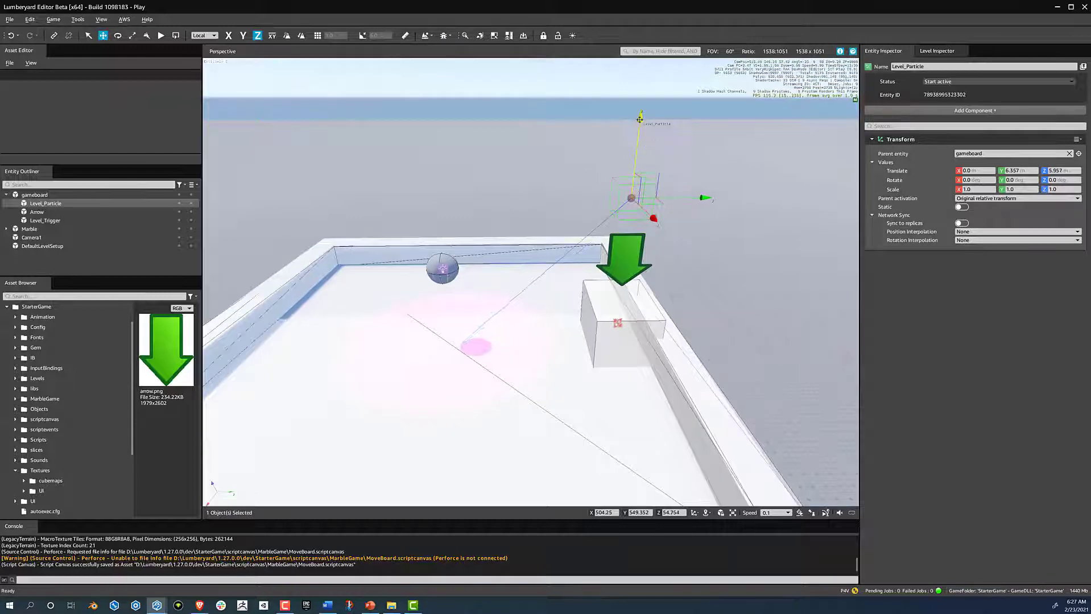
Add a Particle component to the Level_Particle entity
{"action": "left_click", "coordinate": [959, 111]}
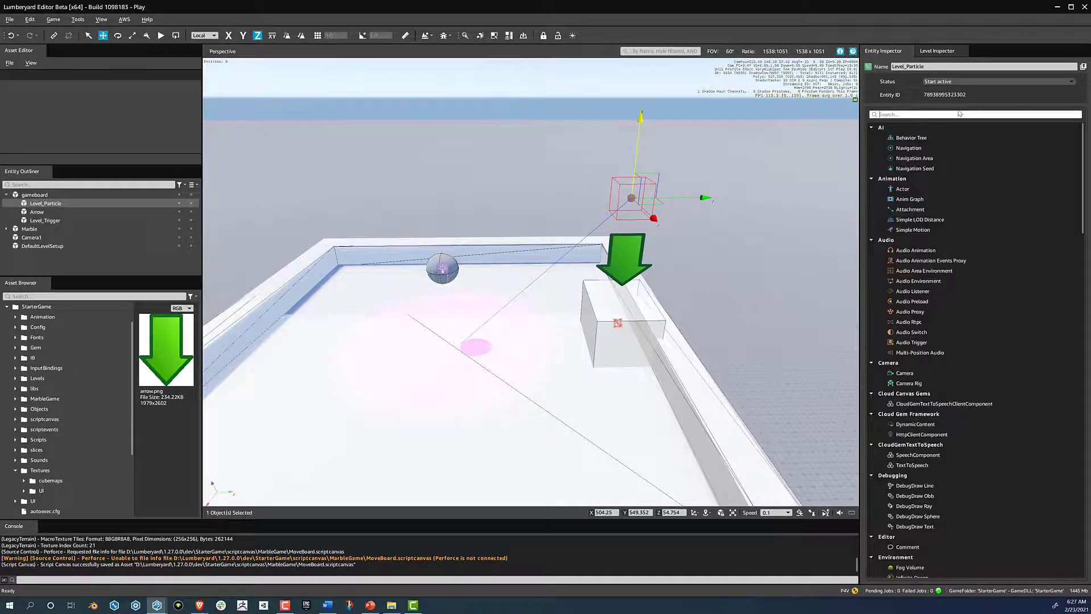
{"action": "type", "text": "part"}
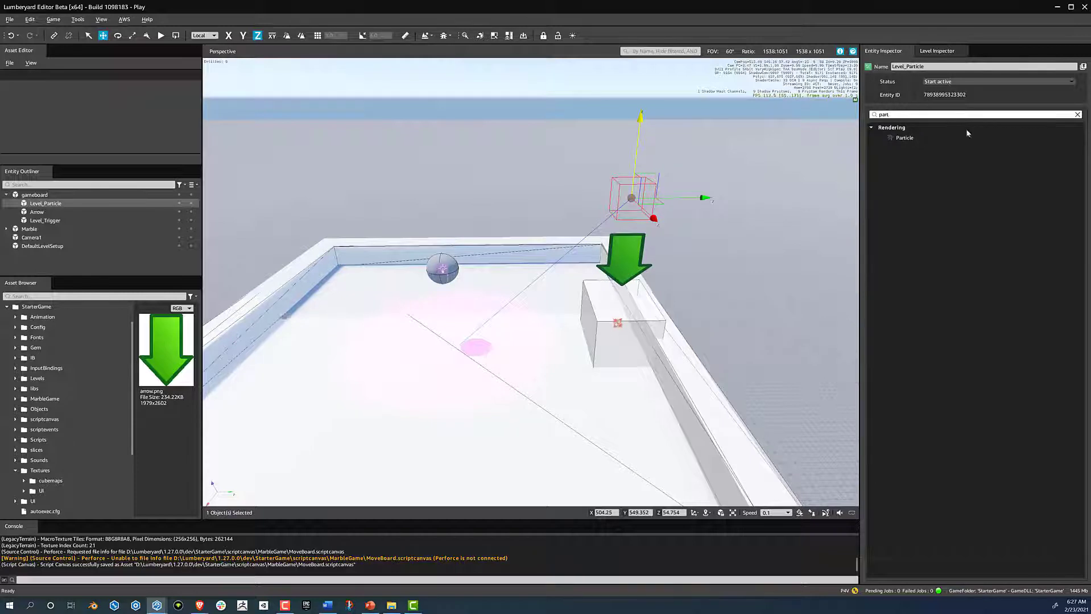
{"action": "left_click", "coordinate": [919, 138]}
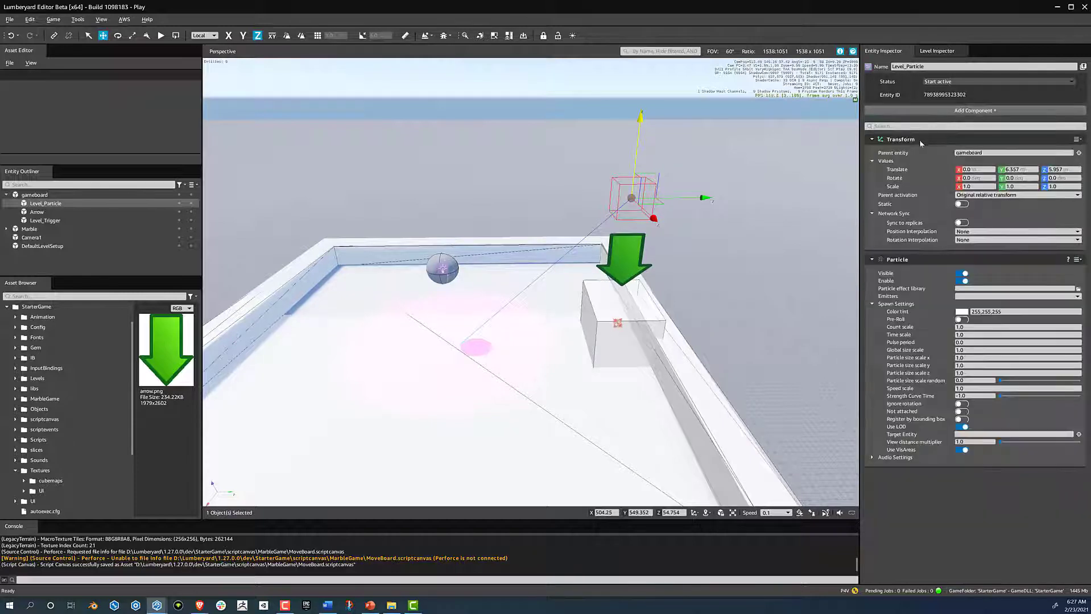
{"action": "left_click", "coordinate": [872, 309]}
{"action": "left_click", "coordinate": [871, 309]}
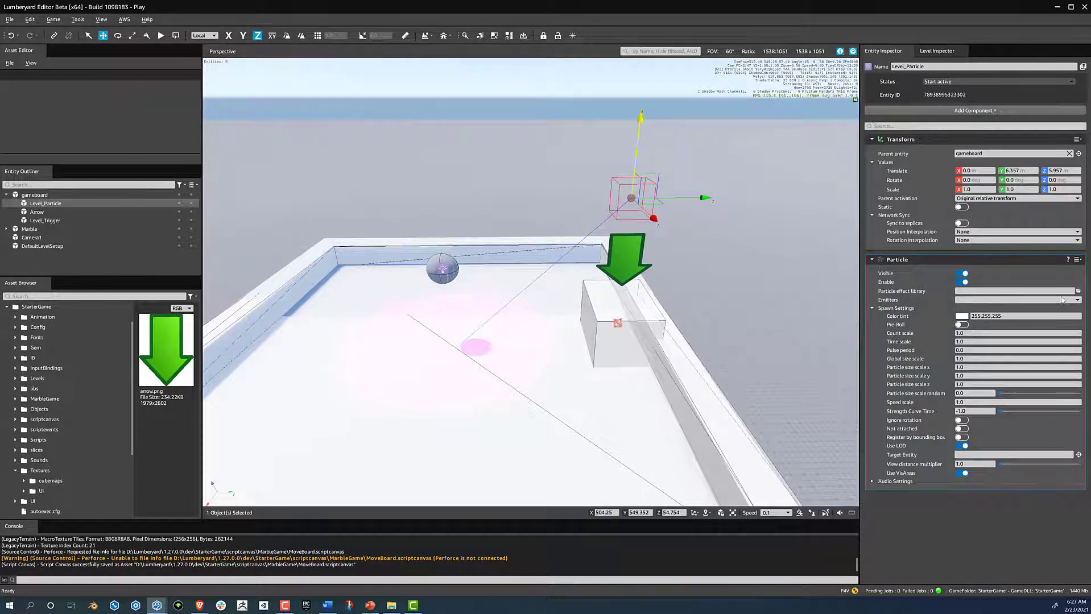
Check which particle files can be picked for the component's particle effect library, without choosing one
{"action": "left_click", "coordinate": [1079, 292]}
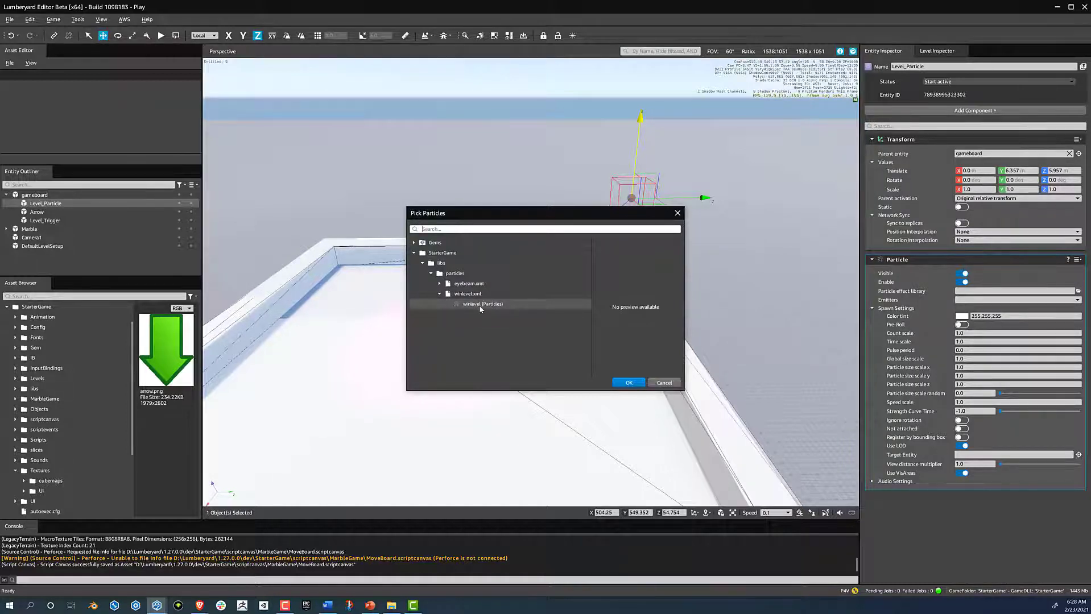
{"action": "left_click", "coordinate": [440, 293]}
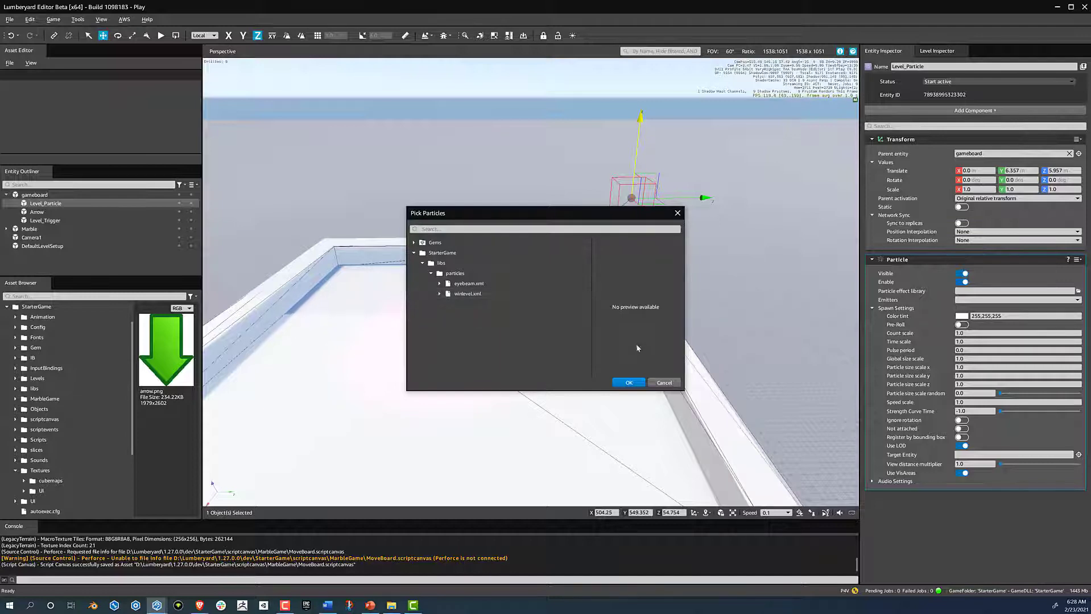
{"action": "left_click", "coordinate": [661, 382]}
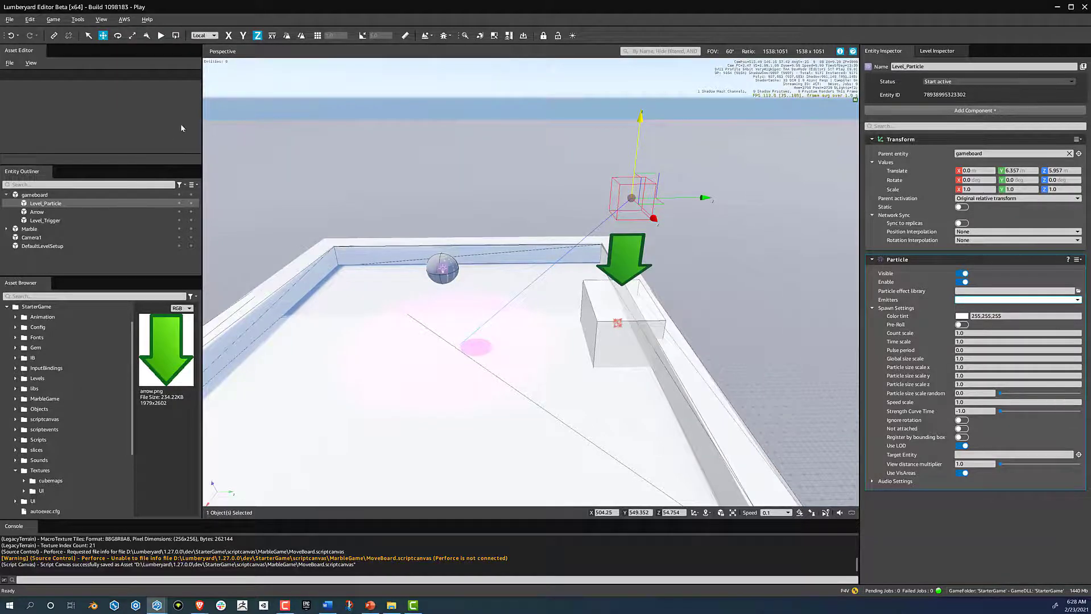
Open the Particle Editor and add a new particle library, keeping the default name New_Library
{"action": "left_click", "coordinate": [77, 20]}
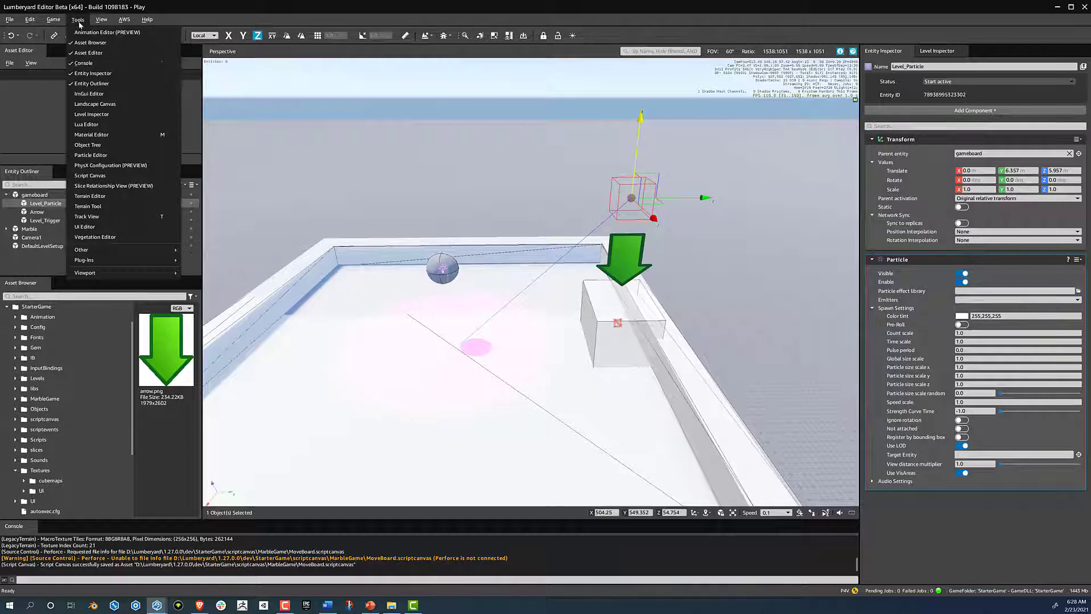
{"action": "left_click", "coordinate": [123, 156]}
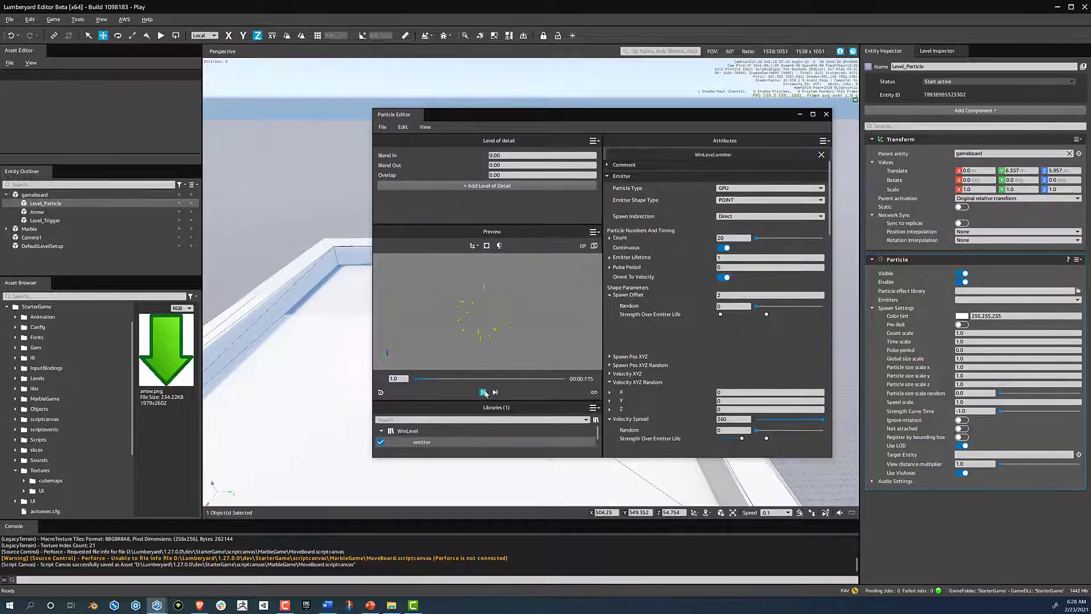
{"action": "left_click", "coordinate": [382, 127]}
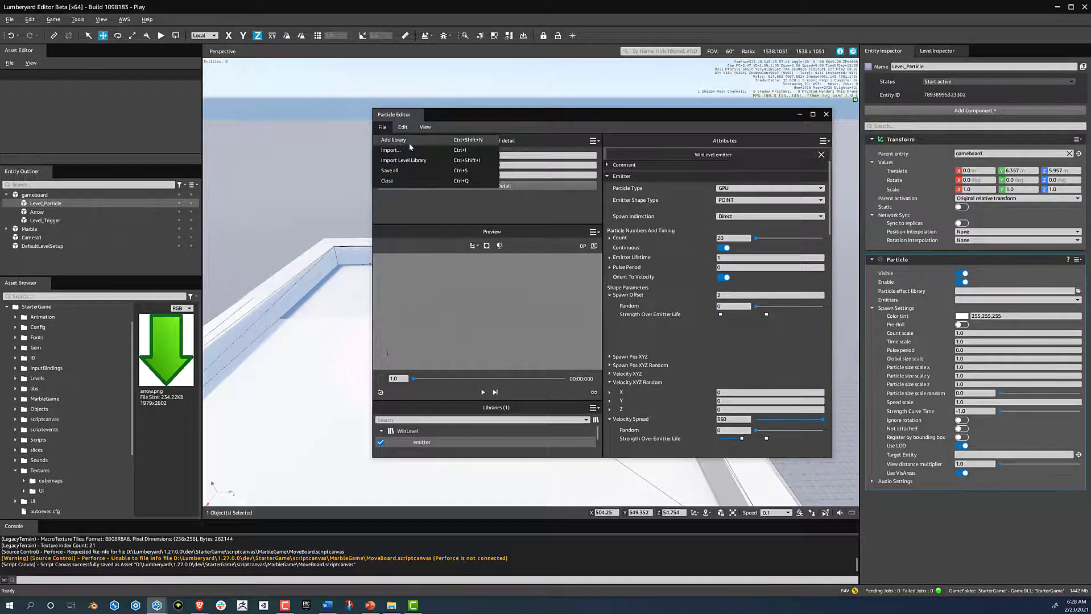
{"action": "left_click", "coordinate": [409, 143]}
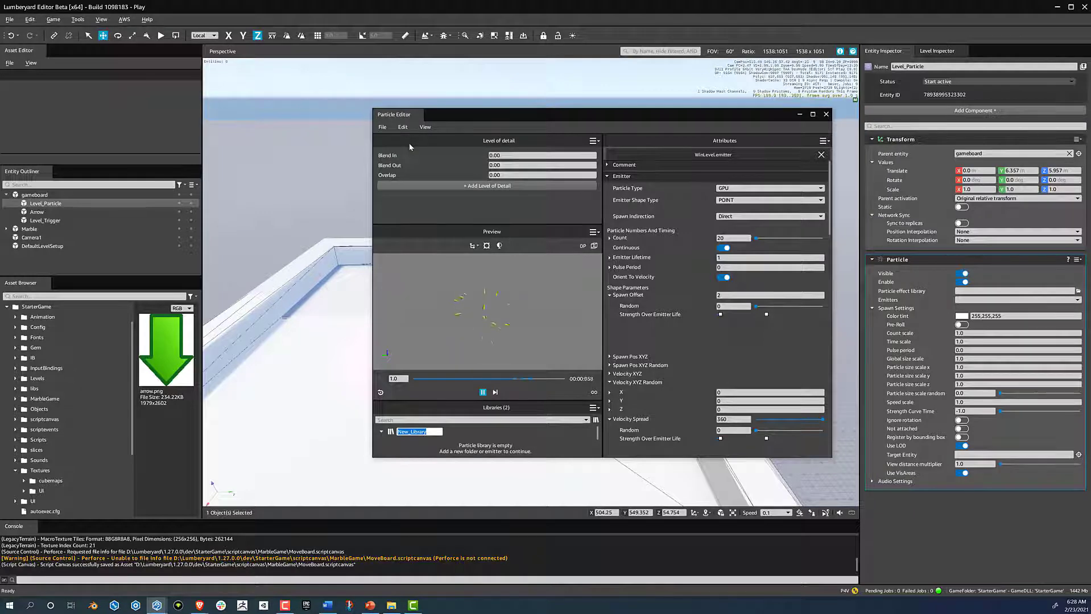
{"action": "left_click", "coordinate": [475, 443]}
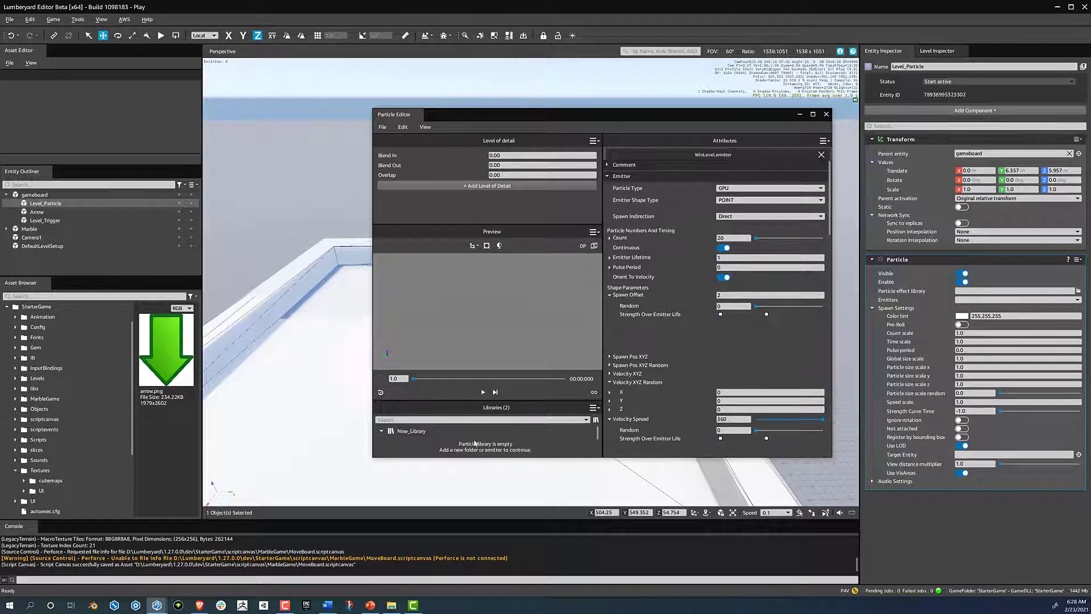
Maximize the Particle Editor and enlarge its Libraries area
{"action": "left_click", "coordinate": [812, 115]}
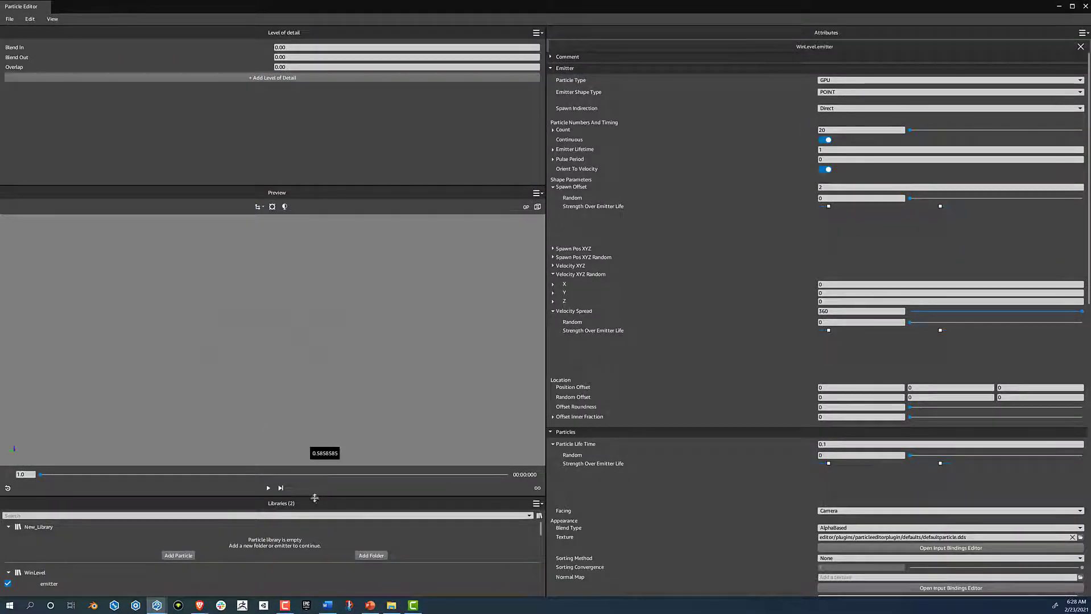
{"action": "left_click_drag", "start_coordinate": [314, 500], "coordinate": [239, 382]}
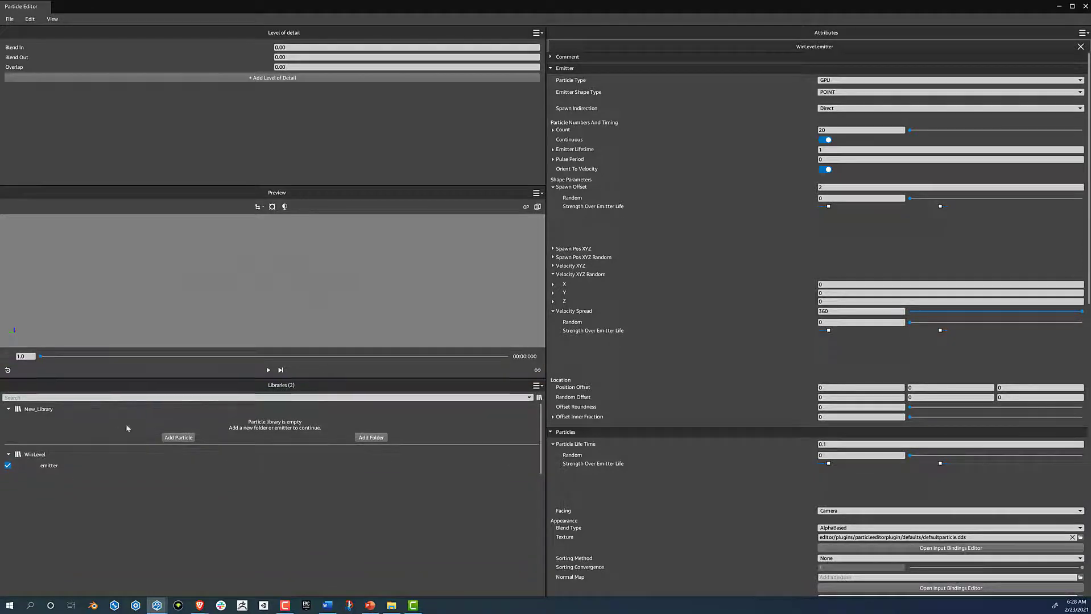
{"action": "double_click", "coordinate": [43, 412]}
{"action": "double_click", "coordinate": [45, 411]}
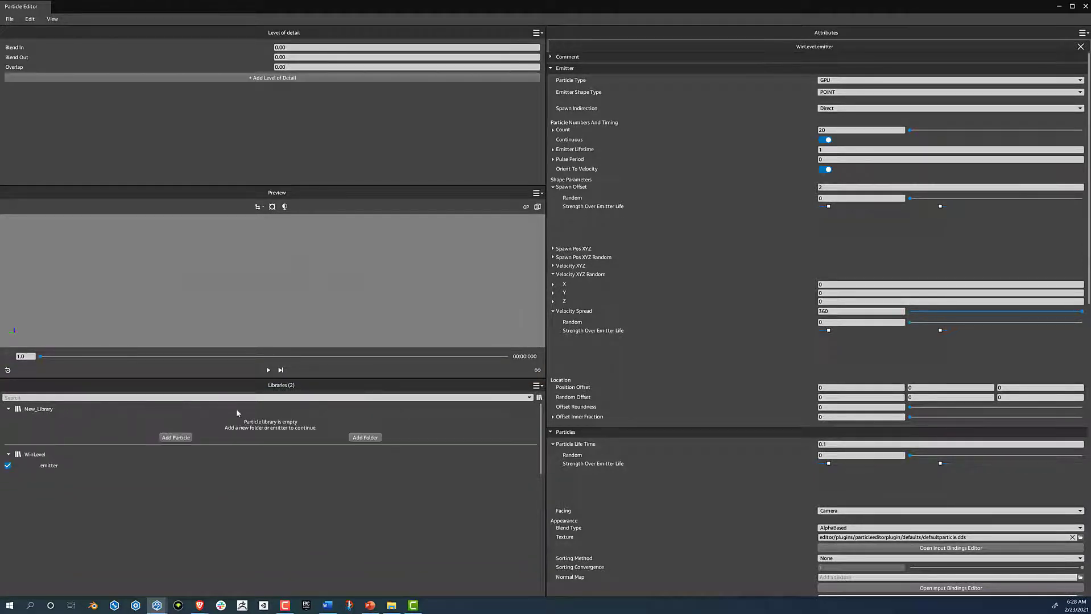
Add a particle to New_Library and name it LevelTriggerParticle
{"action": "left_click", "coordinate": [188, 438]}
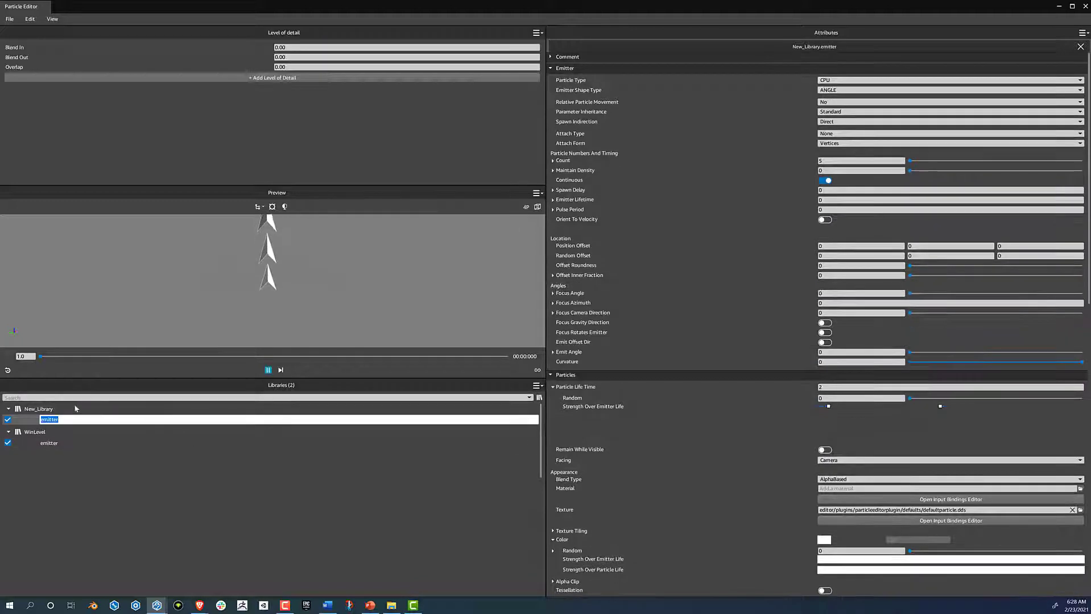
{"action": "key", "text": "BackSpace"}
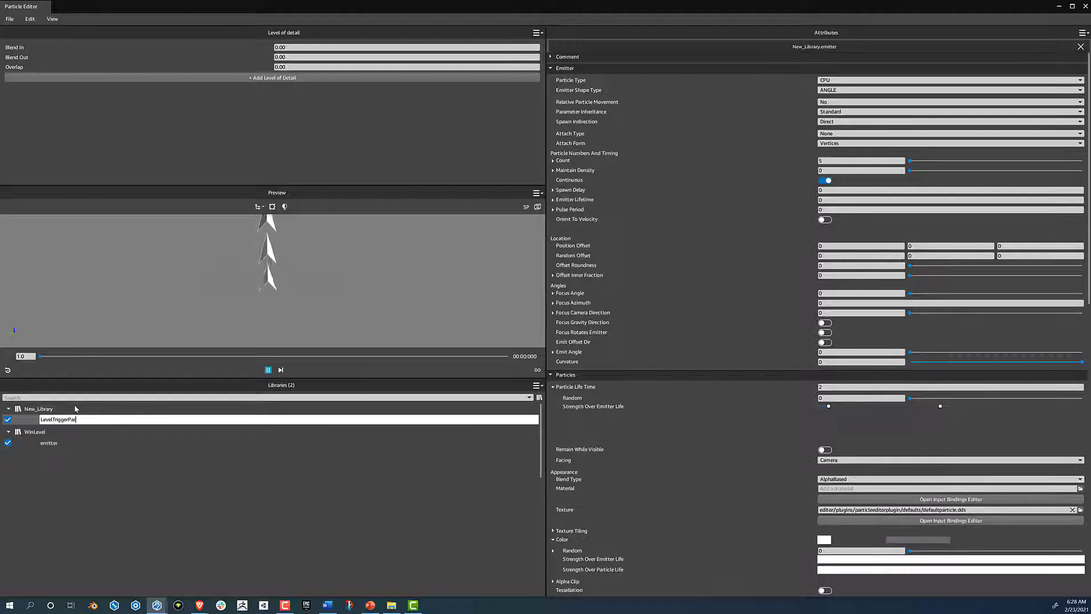
{"action": "key", "text": "Return"}
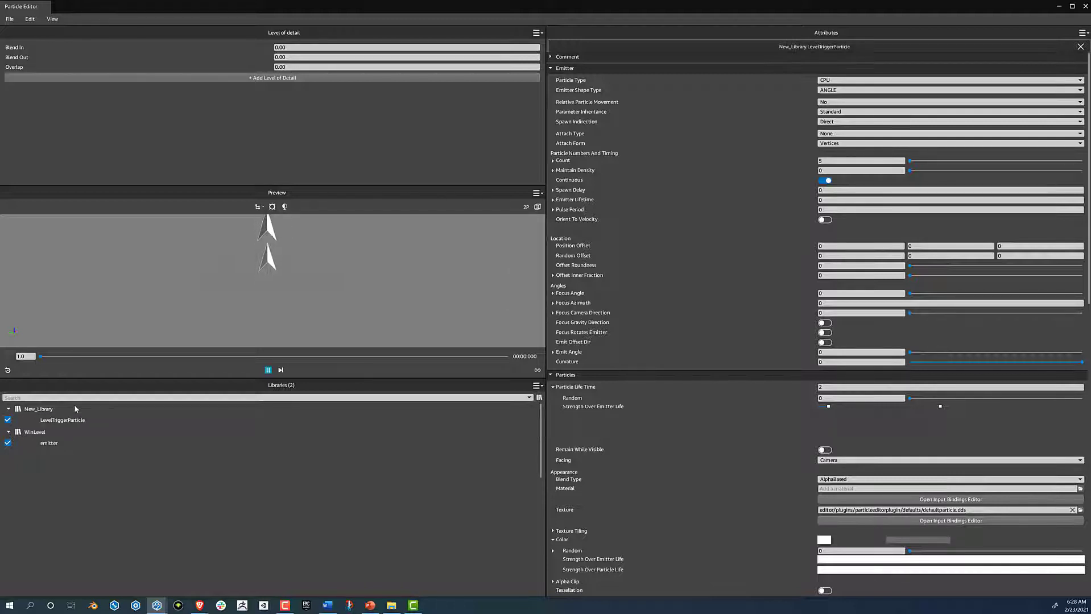
Try to rename the New_Library particle library
{"action": "double_click", "coordinate": [44, 410]}
{"action": "double_click", "coordinate": [49, 411]}
{"action": "right_click", "coordinate": [50, 412]}
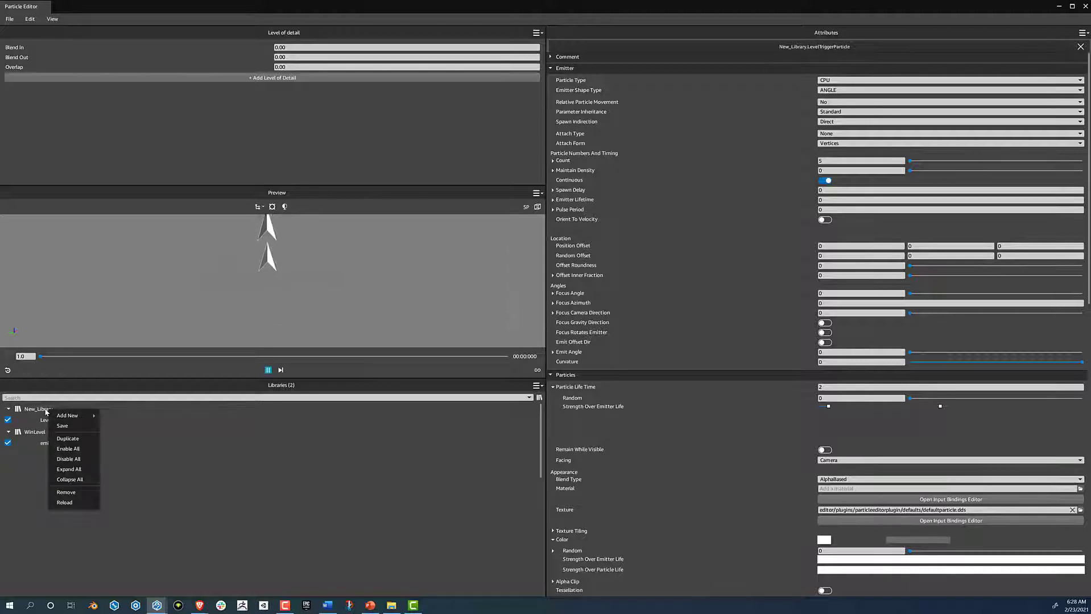
{"action": "double_click", "coordinate": [40, 410]}
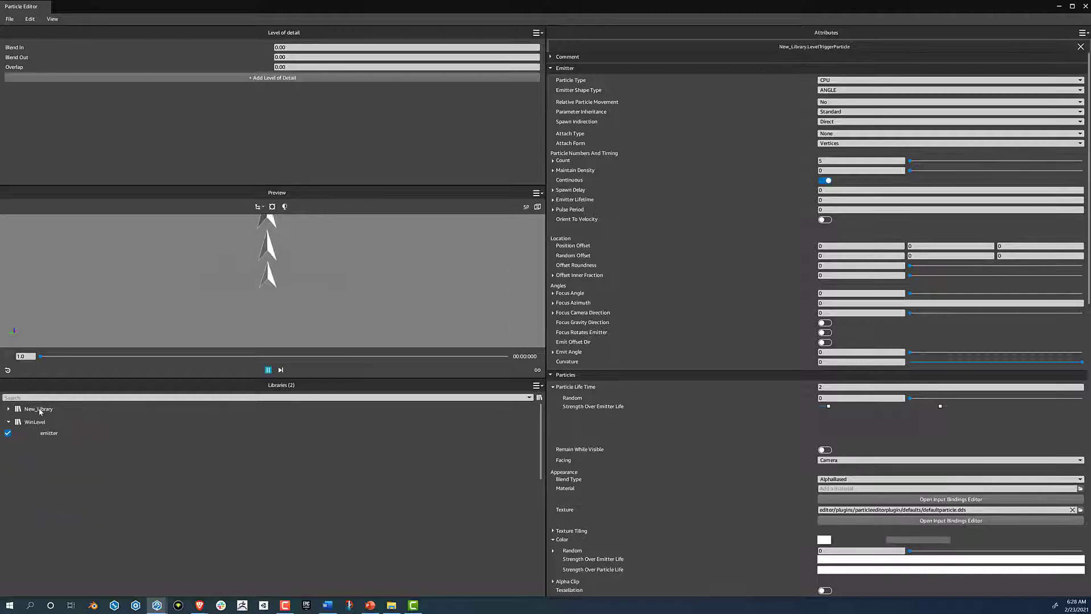
Save all particle libraries and collapse the WinLevel library
{"action": "left_click", "coordinate": [10, 20]}
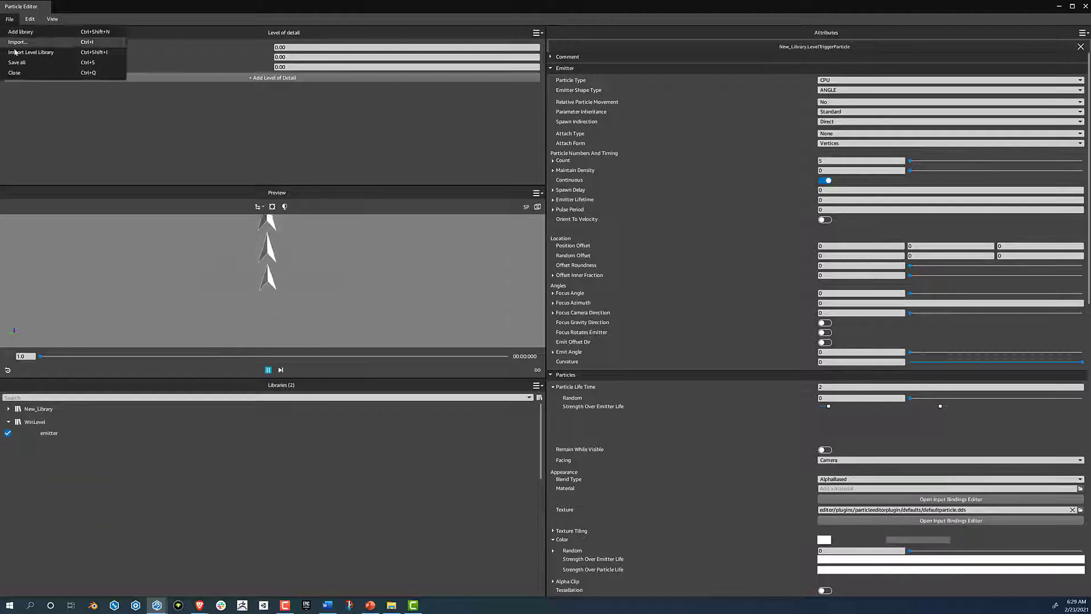
{"action": "left_click", "coordinate": [69, 62]}
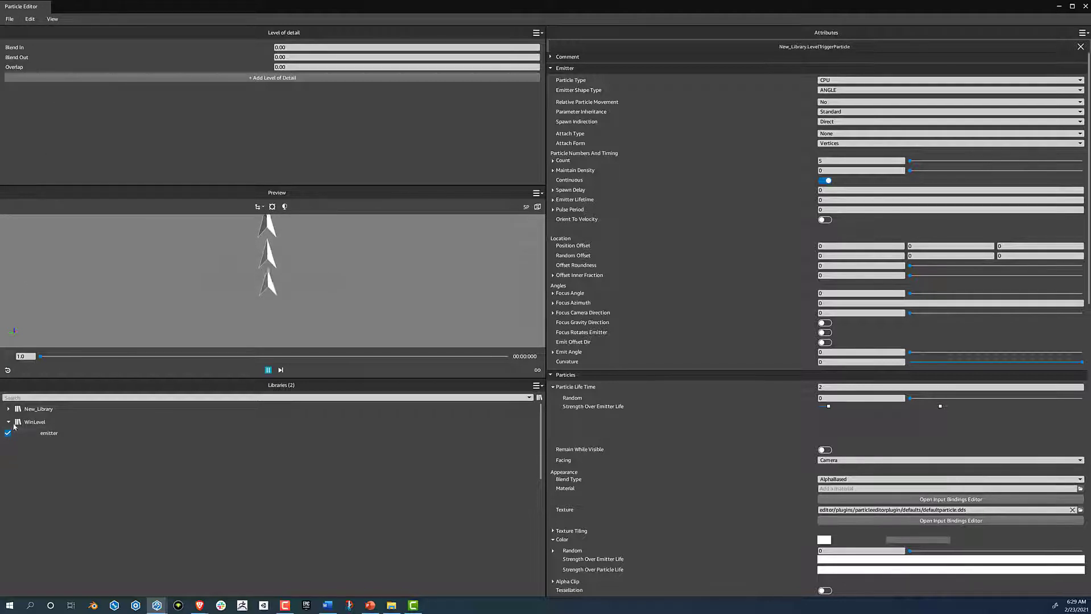
{"action": "double_click", "coordinate": [47, 422]}
{"action": "left_click", "coordinate": [9, 422]}
{"action": "double_click", "coordinate": [31, 409]}
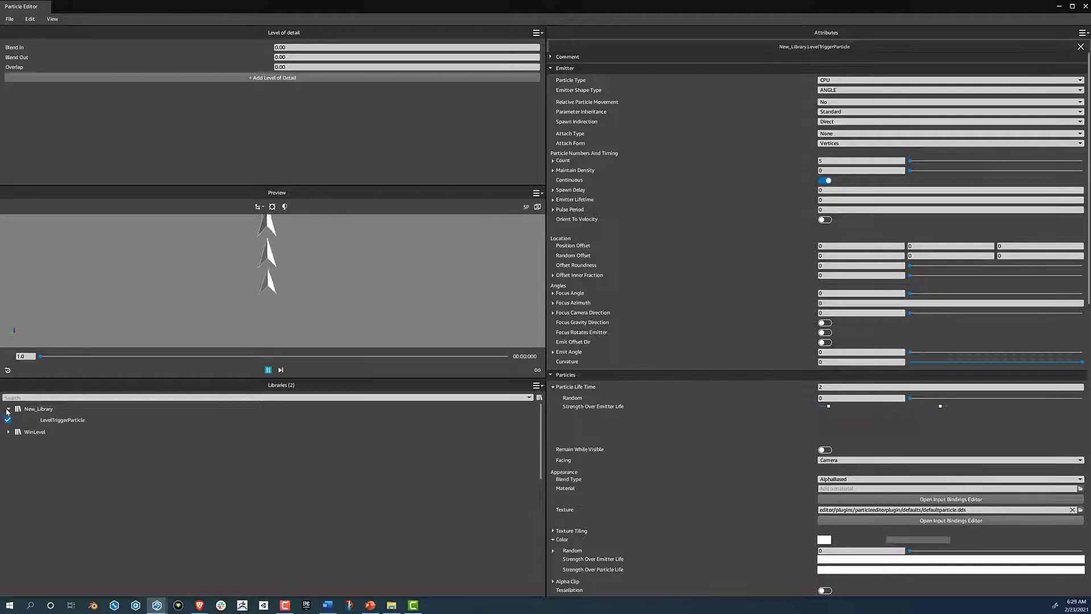
Save the New_Library particle library on its own
{"action": "right_click", "coordinate": [32, 411]}
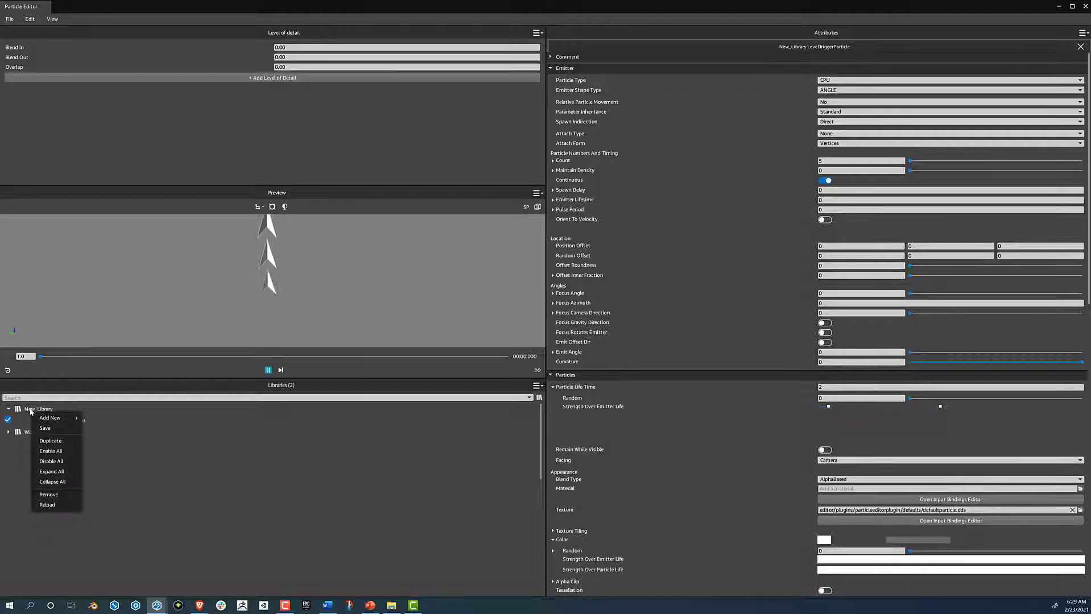
{"action": "left_click", "coordinate": [45, 428]}
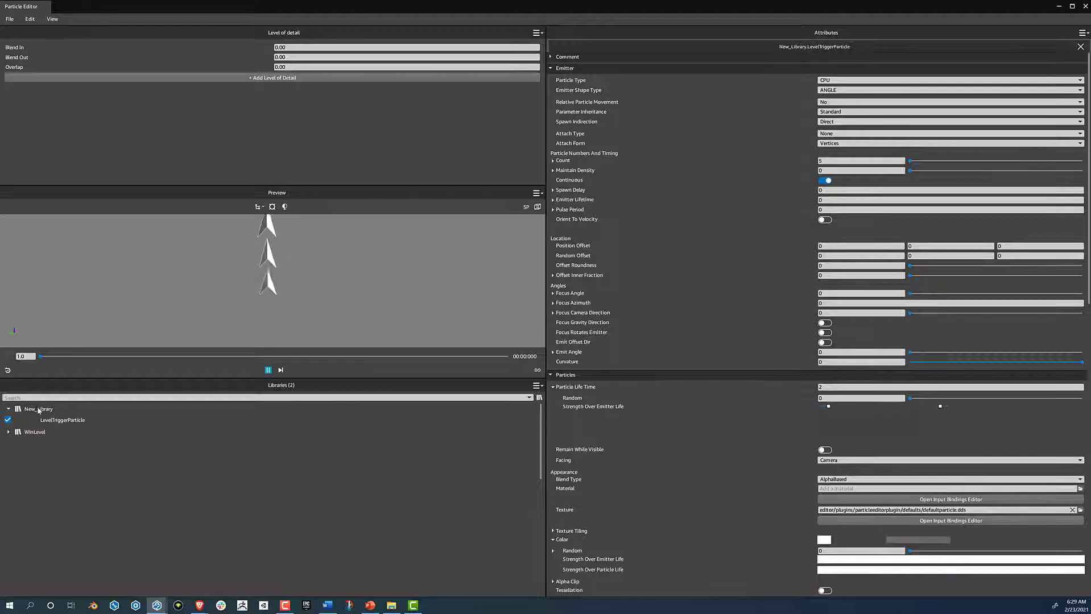
{"action": "right_click", "coordinate": [37, 409]}
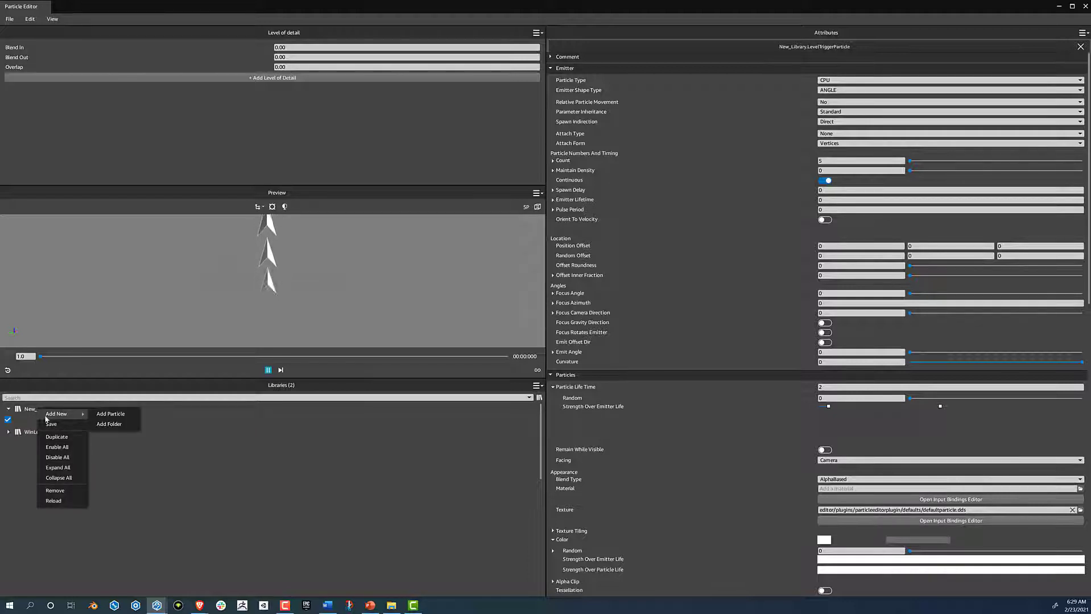
{"action": "left_click", "coordinate": [48, 425]}
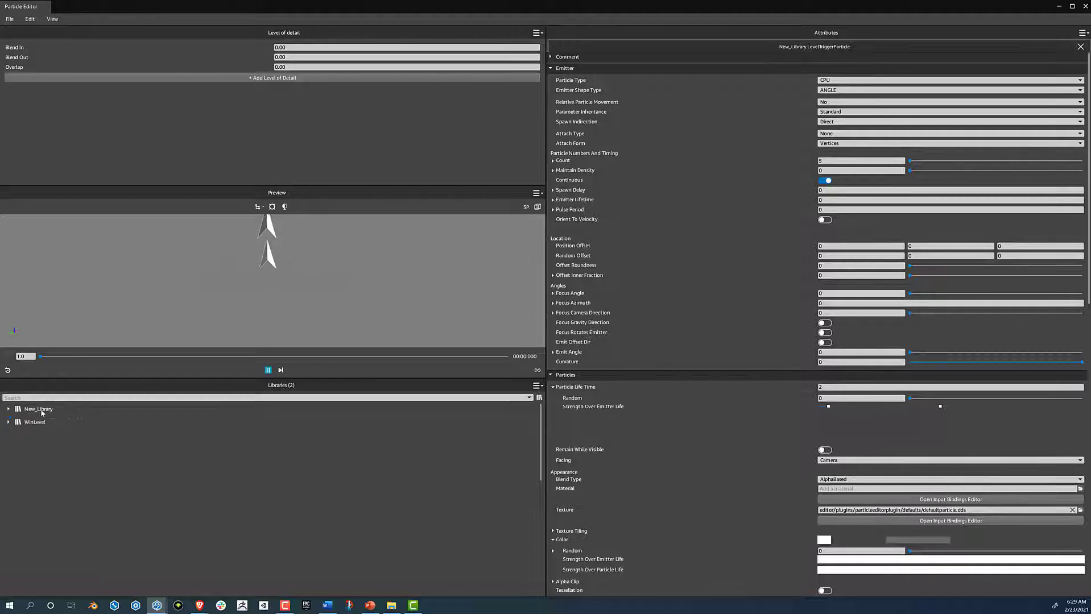
Check the attributes of the WinLevel library's emitter and return to the LevelTriggerParticle attributes
{"action": "left_click", "coordinate": [10, 20]}
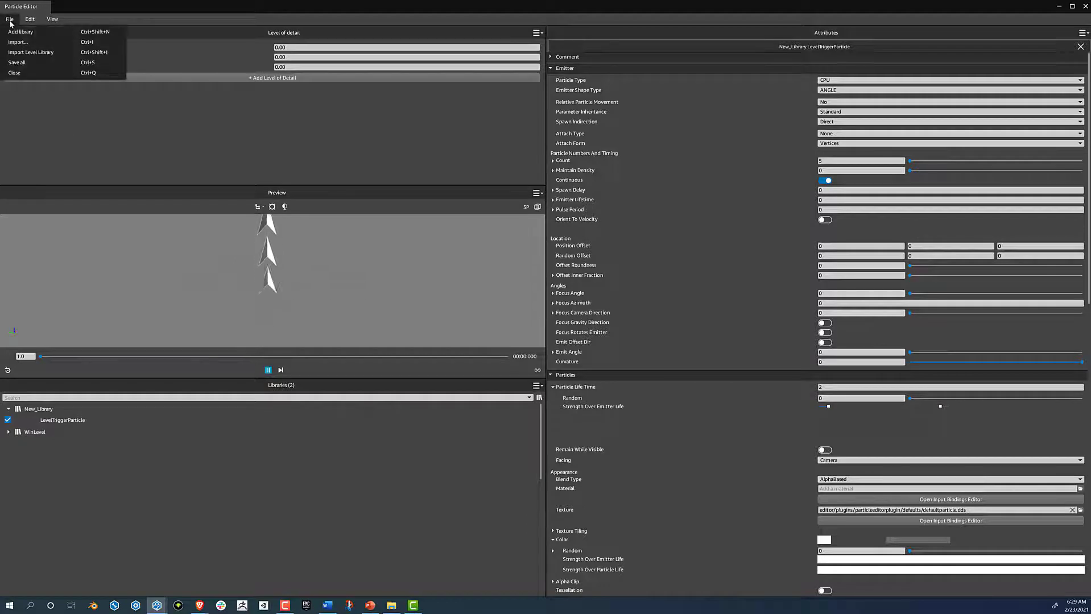
{"action": "left_click", "coordinate": [9, 20]}
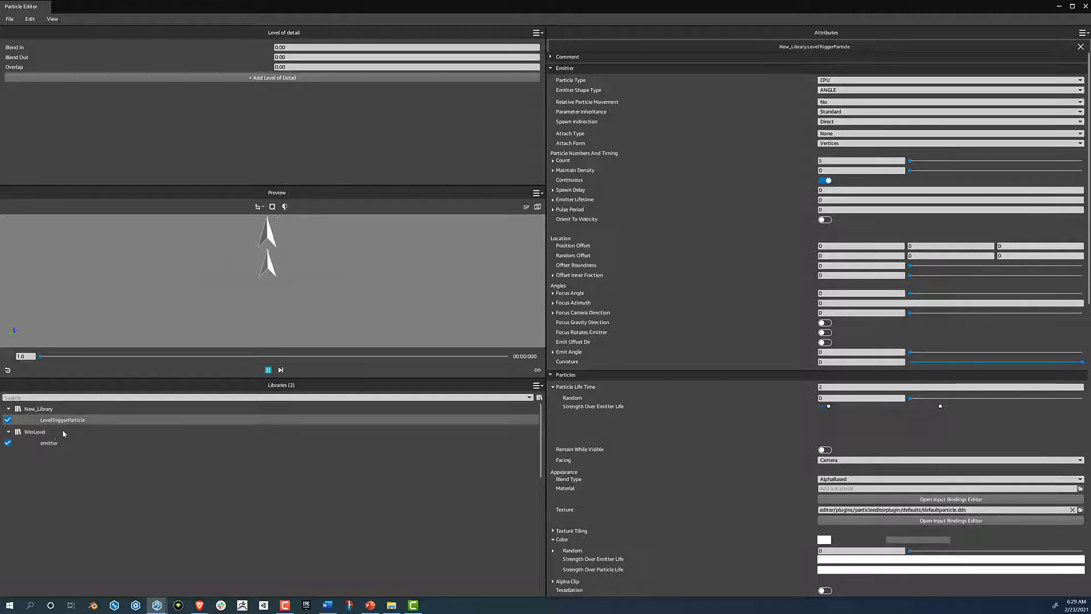
{"action": "double_click", "coordinate": [52, 435]}
{"action": "left_click", "coordinate": [56, 446]}
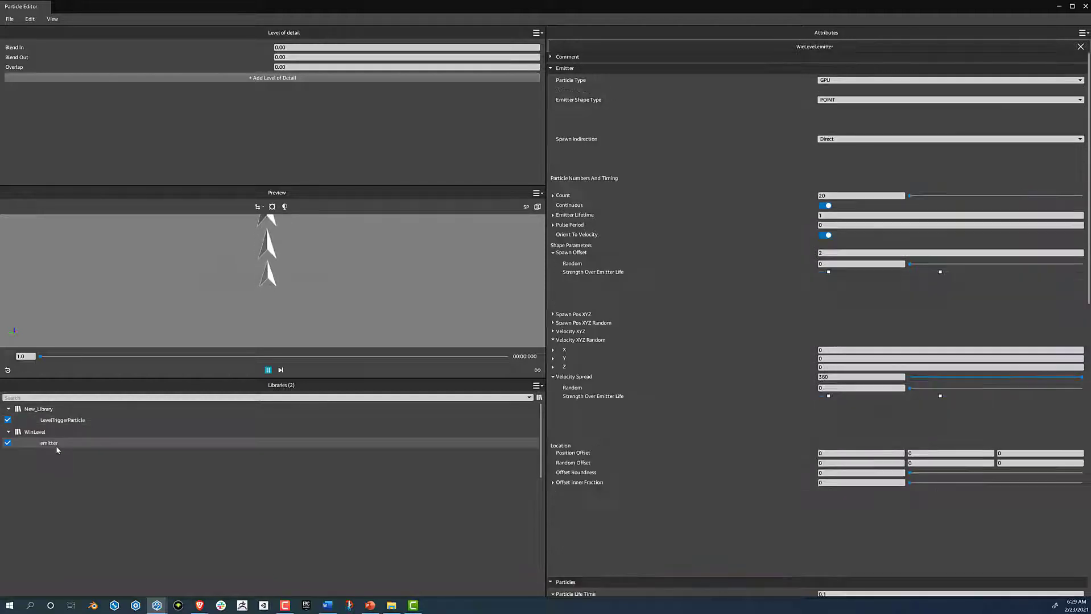
{"action": "left_click", "coordinate": [64, 420]}
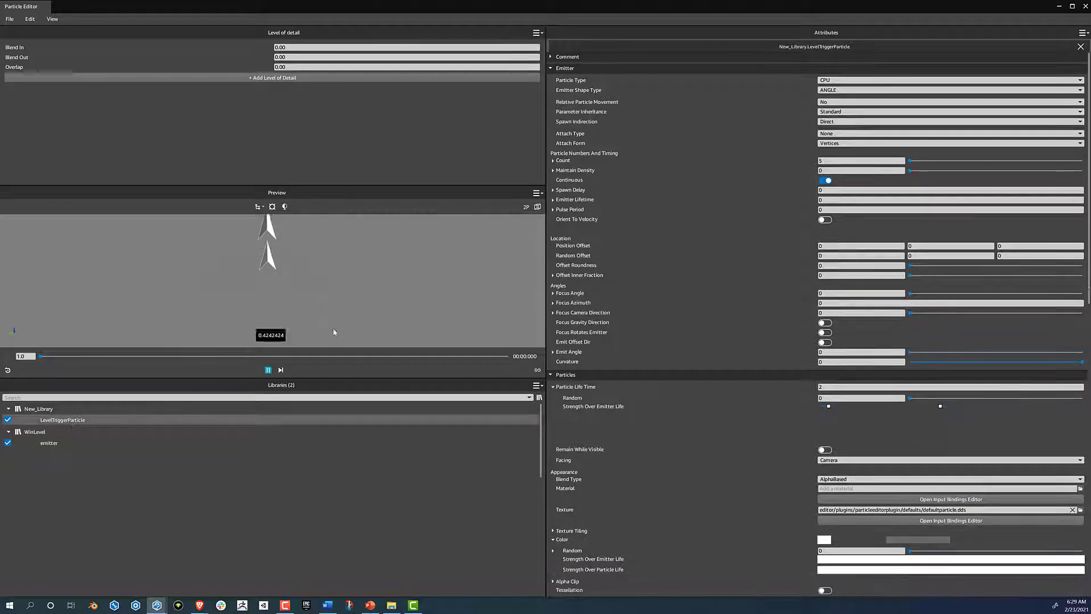
Enlarge the particle preview, try the SPHERE emitter shape on LevelTriggerParticle and set its Emitter Shape Type to POINT
{"action": "left_click", "coordinate": [268, 370]}
{"action": "left_click_drag", "start_coordinate": [340, 377], "coordinate": [339, 441]}
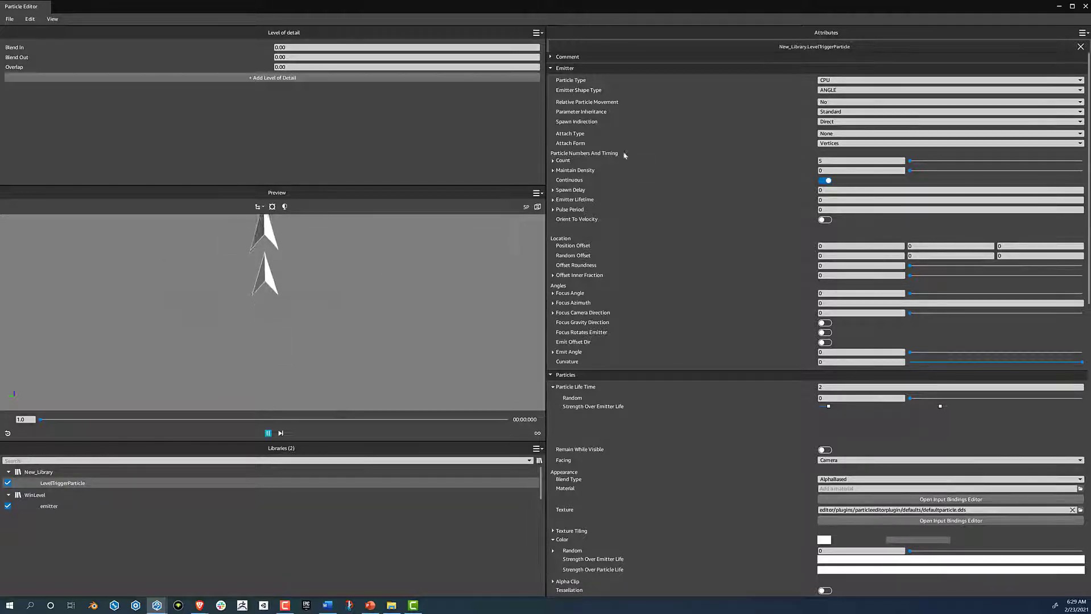
{"action": "left_click", "coordinate": [846, 91]}
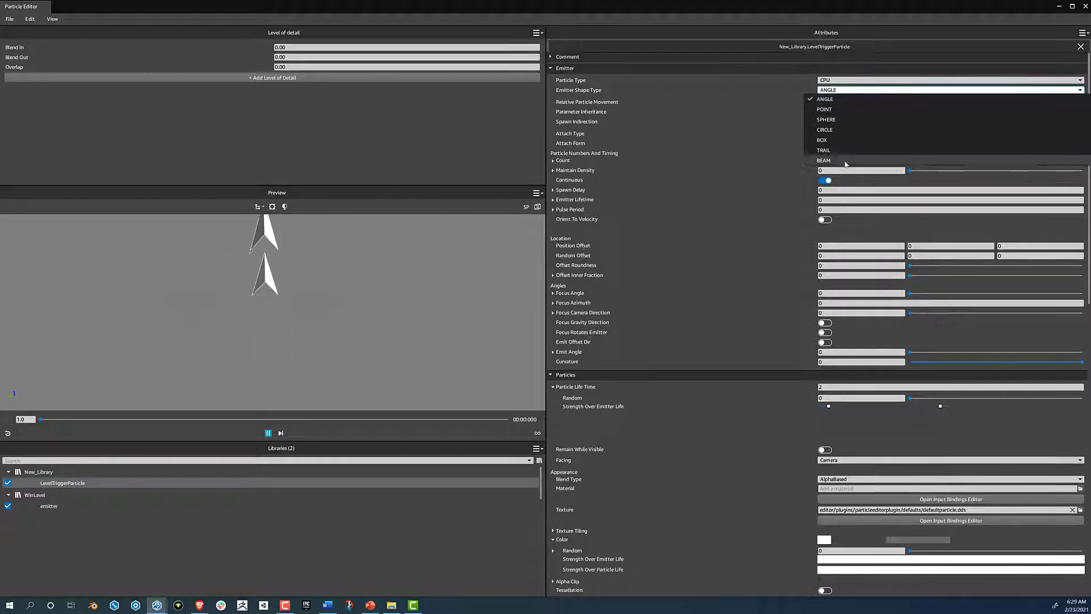
{"action": "left_click", "coordinate": [826, 120]}
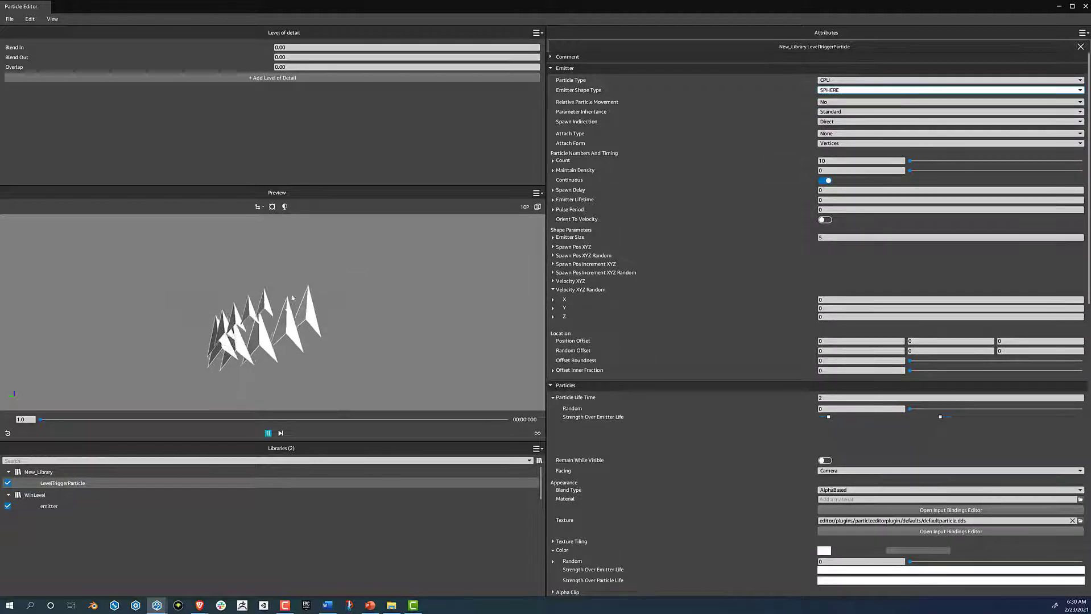
{"action": "left_click", "coordinate": [853, 91]}
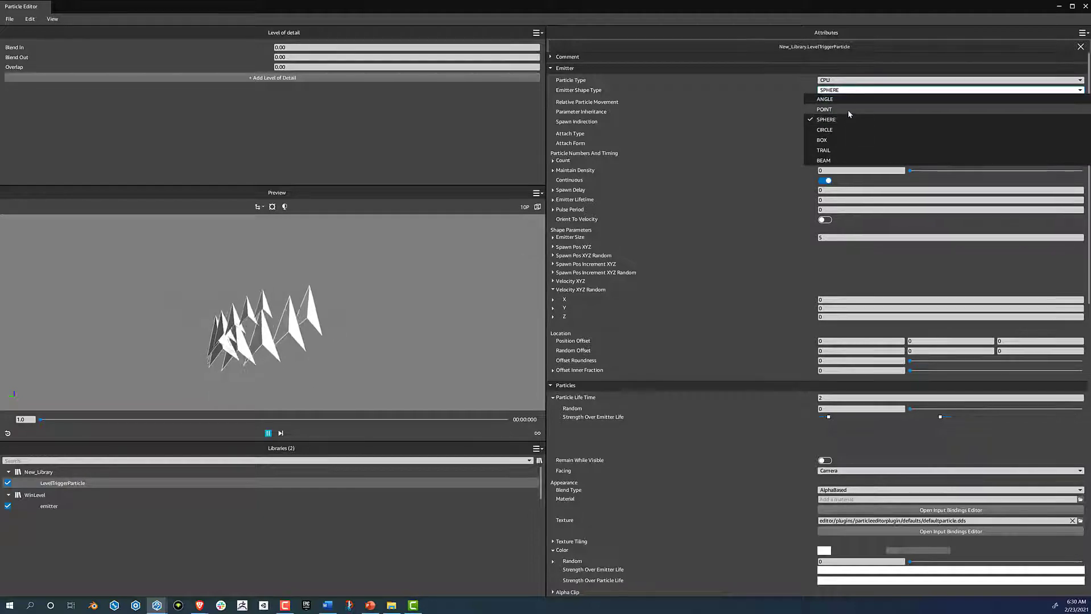
{"action": "left_click", "coordinate": [848, 111]}
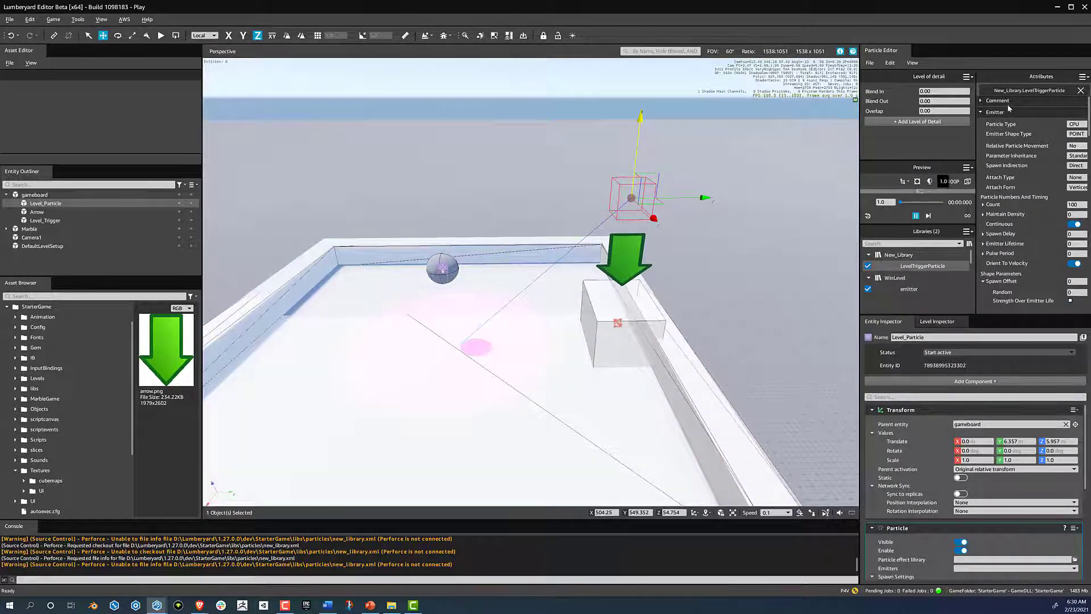
Detach the Particle Editor's Attributes and Preview panes as floating windows, and widen the Attributes window
{"action": "left_click_drag", "start_coordinate": [1011, 83], "coordinate": [400, 193]}
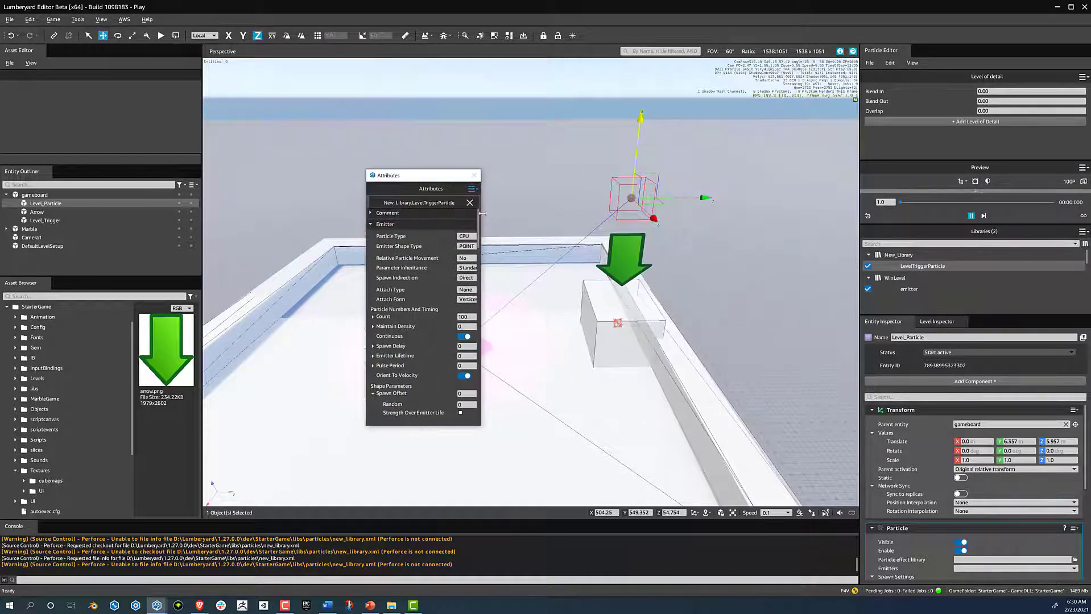
{"action": "left_click_drag", "start_coordinate": [482, 213], "coordinate": [748, 216]}
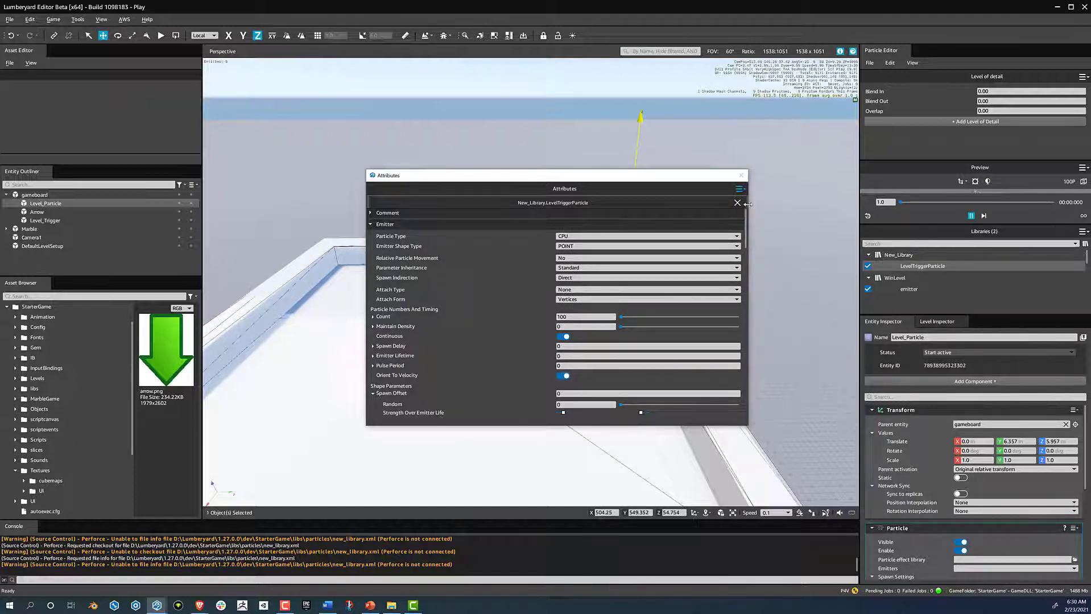
{"action": "left_click_drag", "start_coordinate": [747, 204], "coordinate": [632, 206]}
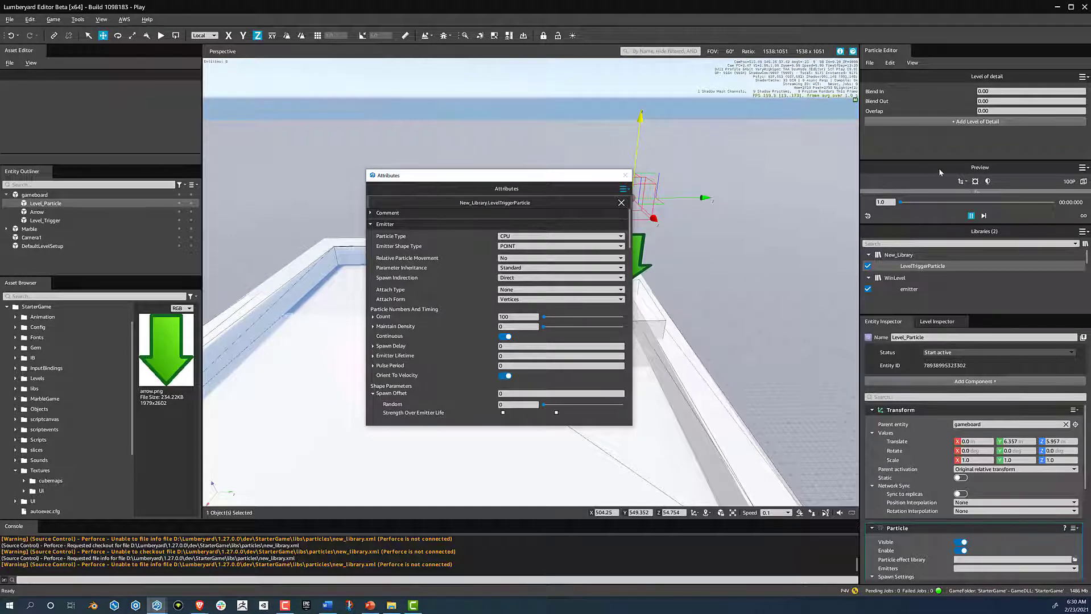
{"action": "left_click_drag", "start_coordinate": [880, 162], "coordinate": [443, 385]}
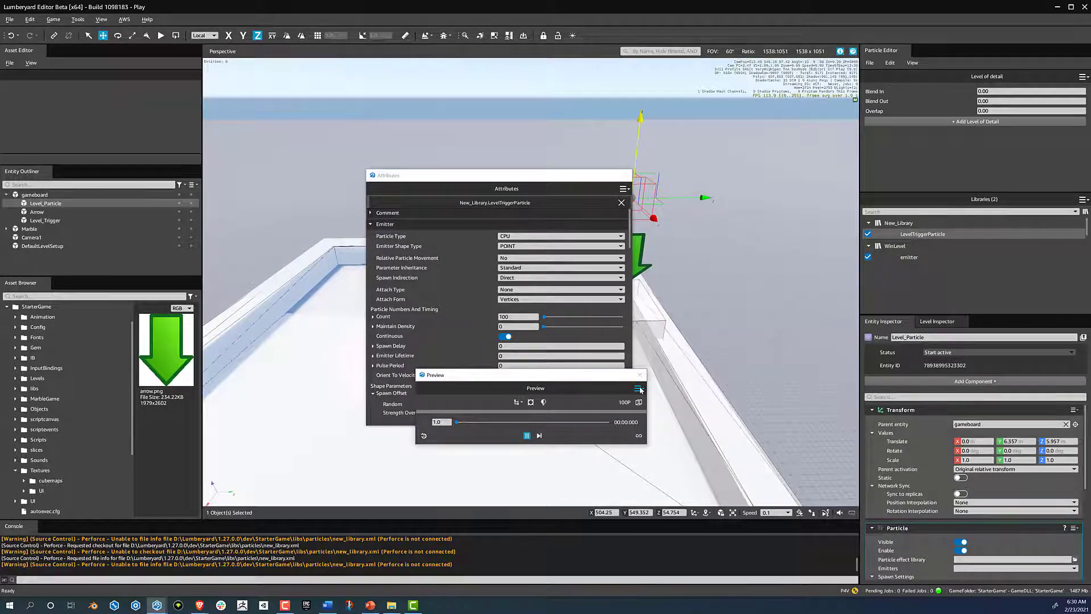
{"action": "left_click", "coordinate": [639, 390]}
{"action": "left_click", "coordinate": [602, 356]}
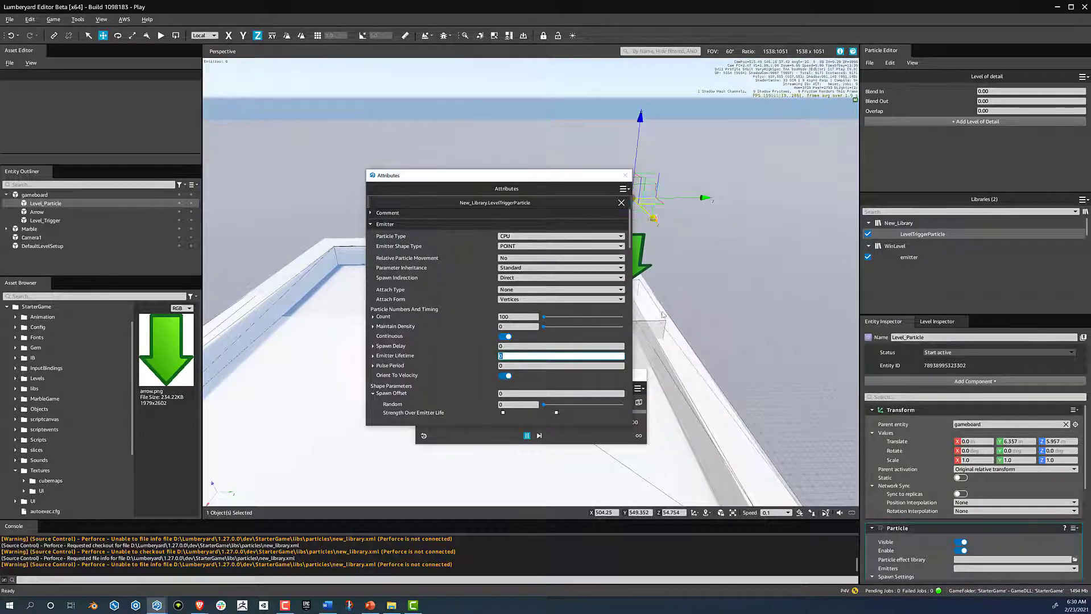
{"action": "left_click", "coordinate": [641, 382]}
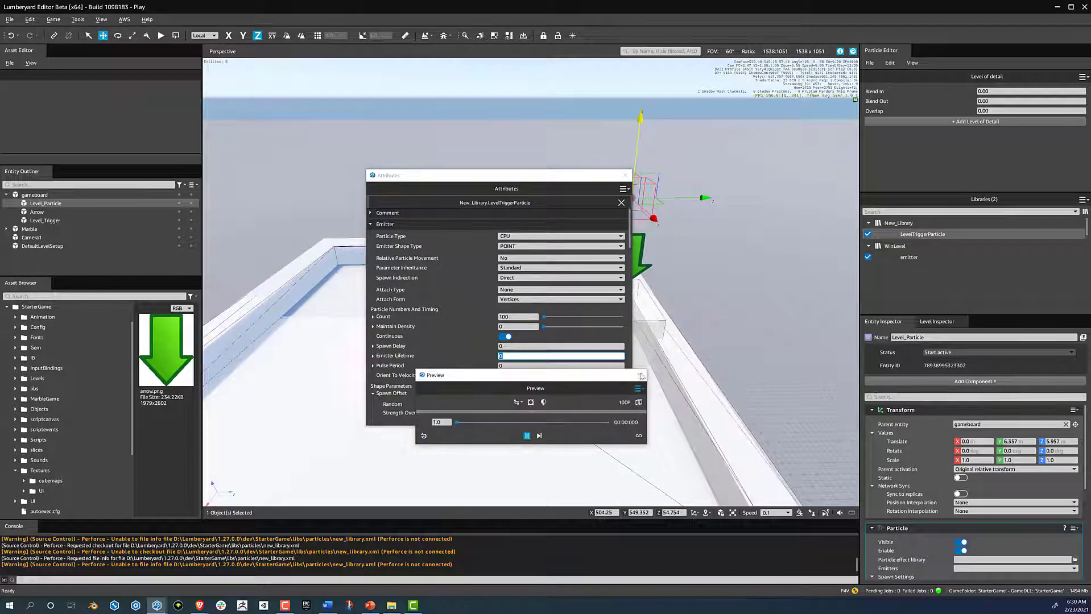
{"action": "left_click", "coordinate": [526, 436]}
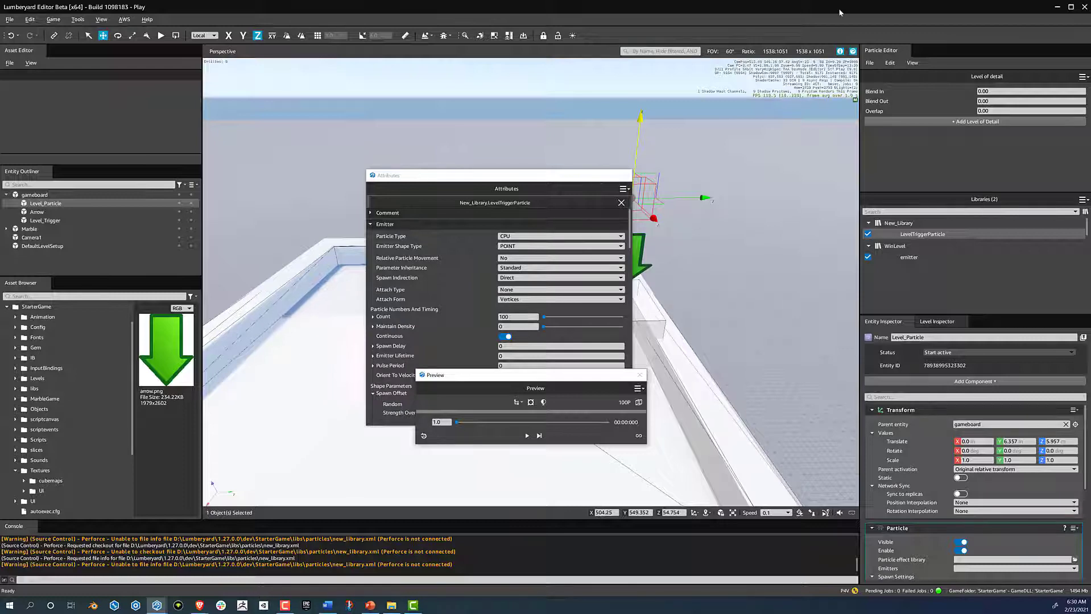
Undock the Particle Editor from the main editor, restore its default layout and maximize its window
{"action": "left_click_drag", "start_coordinate": [939, 51], "coordinate": [196, 166]}
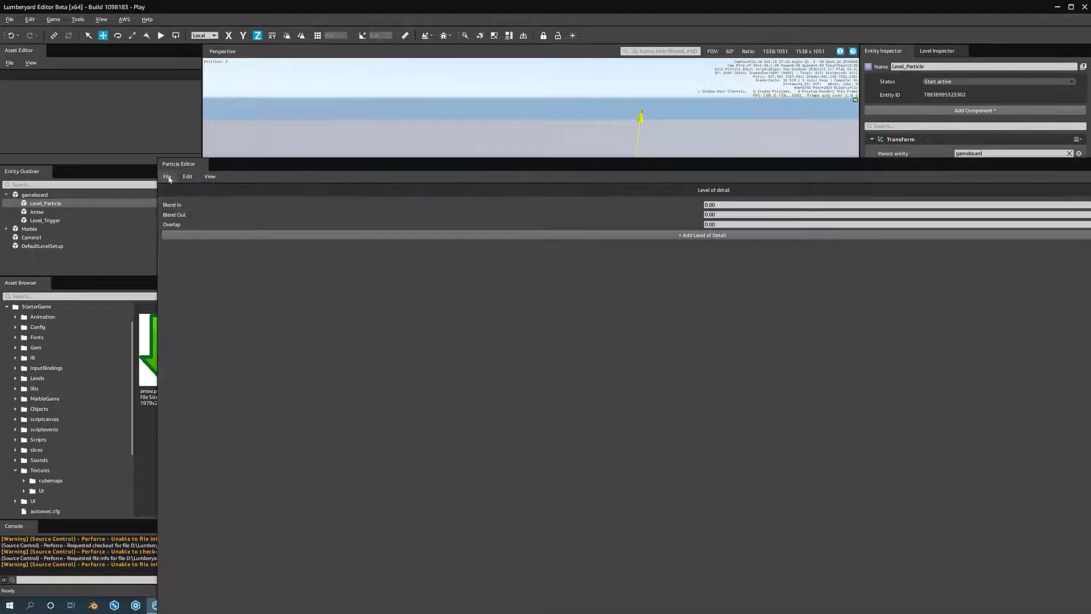
{"action": "left_click", "coordinate": [210, 177]}
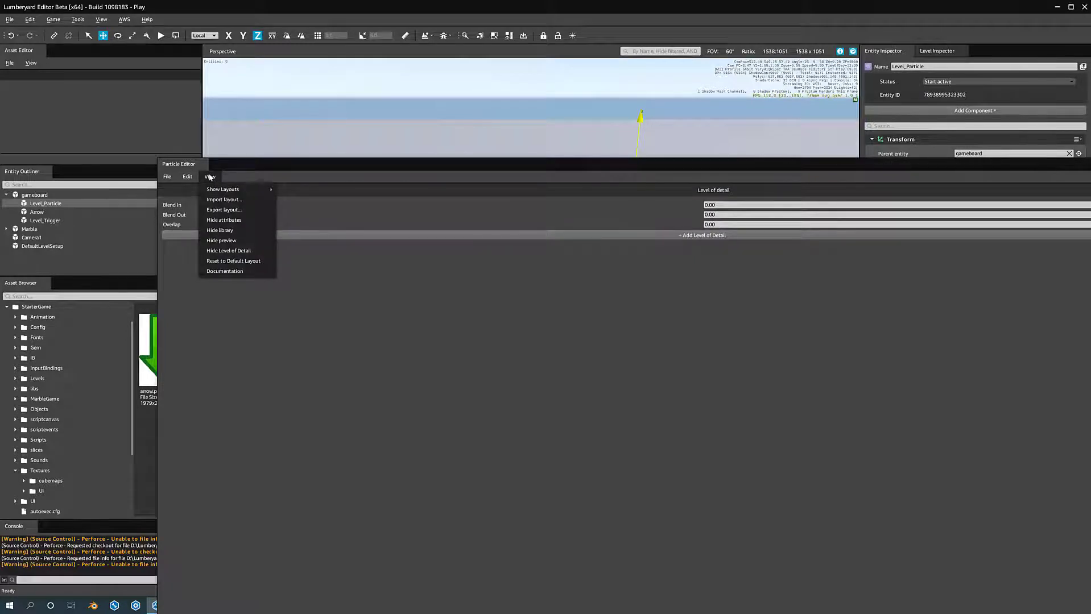
{"action": "left_click", "coordinate": [233, 261]}
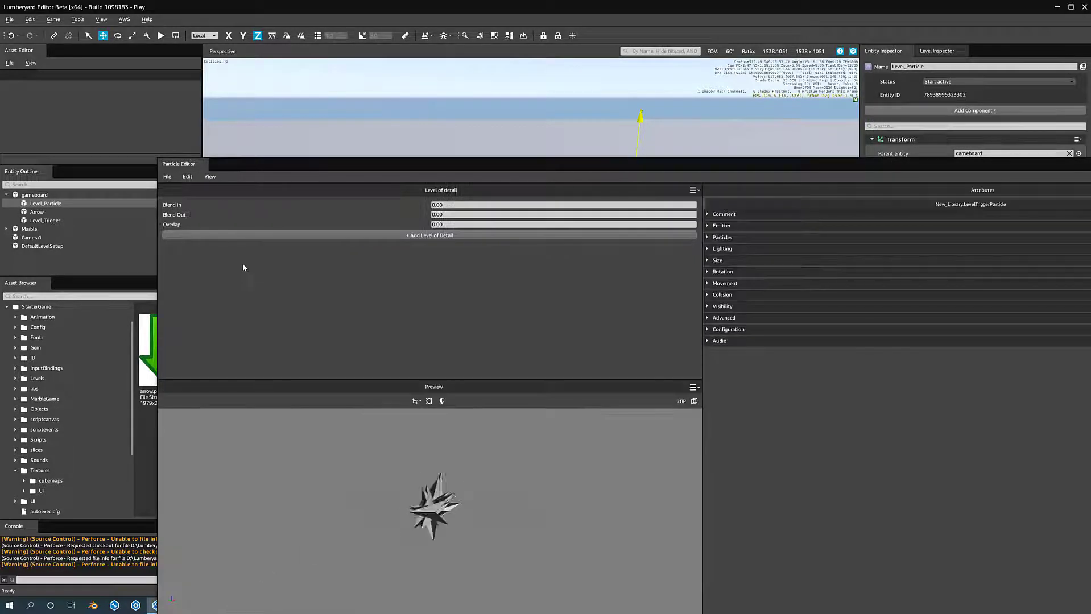
{"action": "left_click_drag", "start_coordinate": [564, 164], "coordinate": [492, 115]}
{"action": "double_click", "coordinate": [492, 115]}
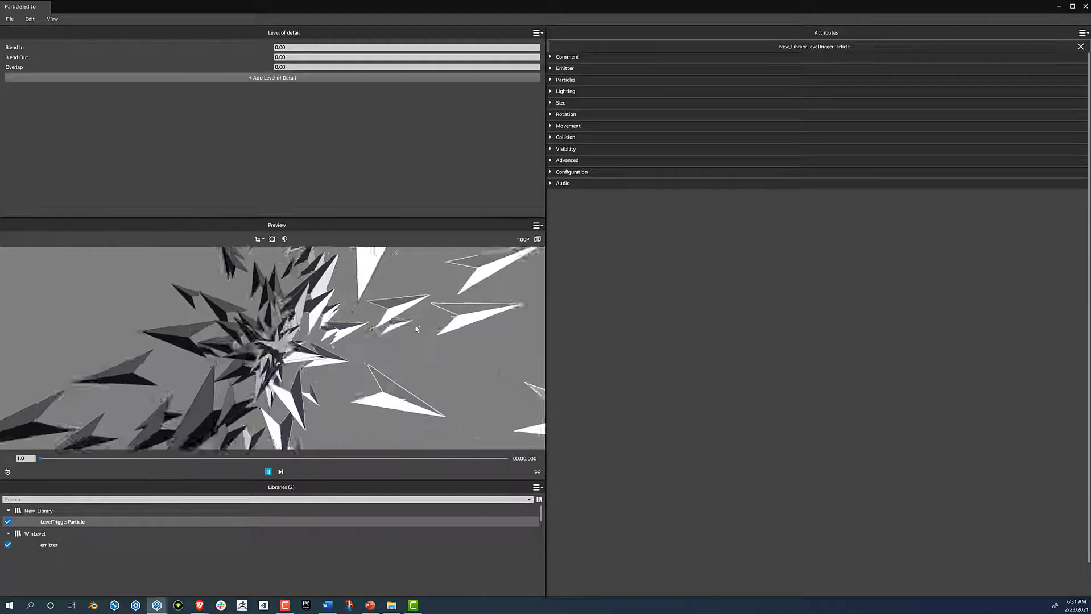
Hide the Level of Detail pane and reset the Particle Editor to its default layout
{"action": "left_click", "coordinate": [52, 19]}
{"action": "left_click", "coordinate": [71, 93]}
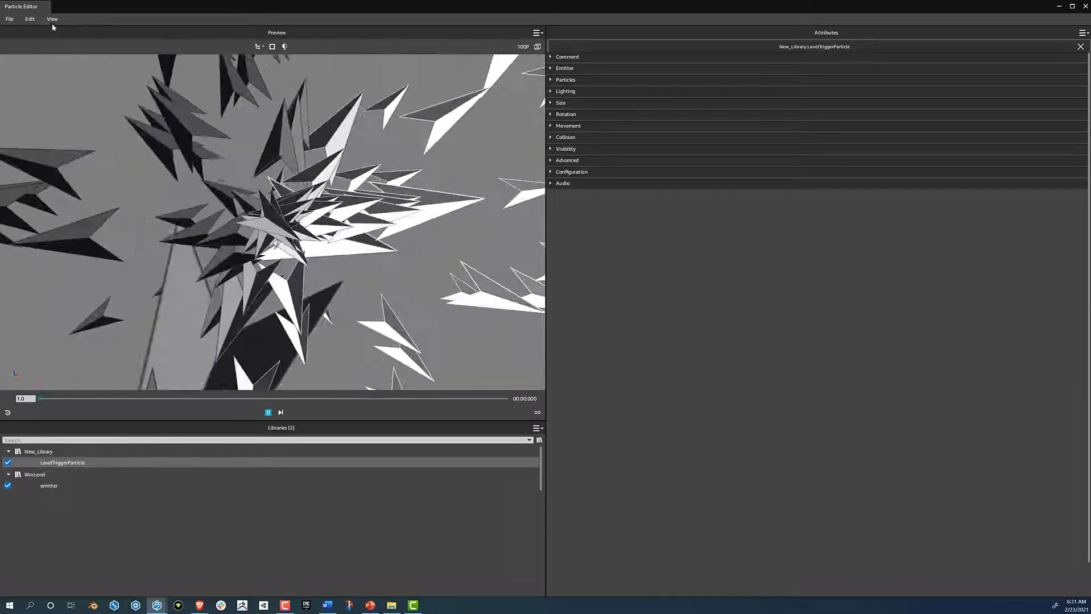
{"action": "left_click", "coordinate": [52, 19]}
{"action": "left_click", "coordinate": [76, 103]}
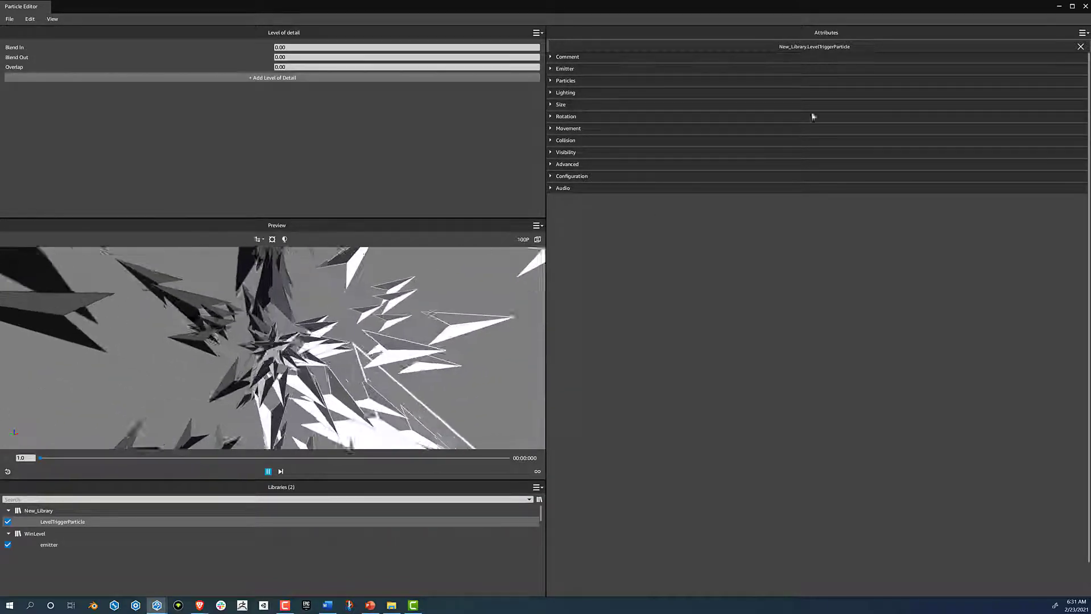
Return to the main Lumberyard editor and assign new_library (Particles) as the Level_Particle entity's particle effect library
{"action": "left_click", "coordinate": [1086, 7]}
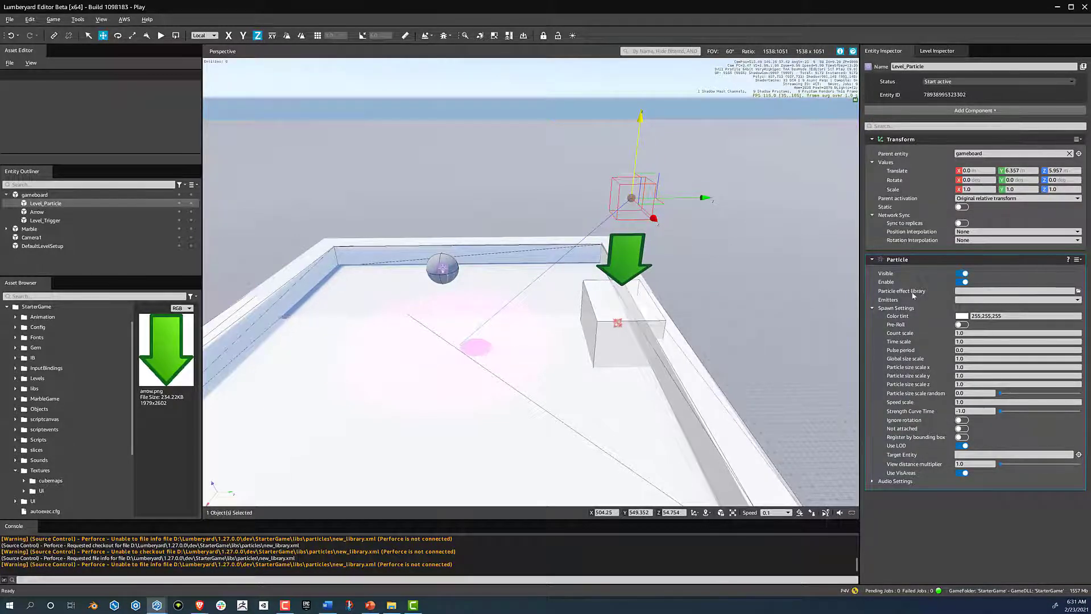
{"action": "left_click", "coordinate": [1078, 291]}
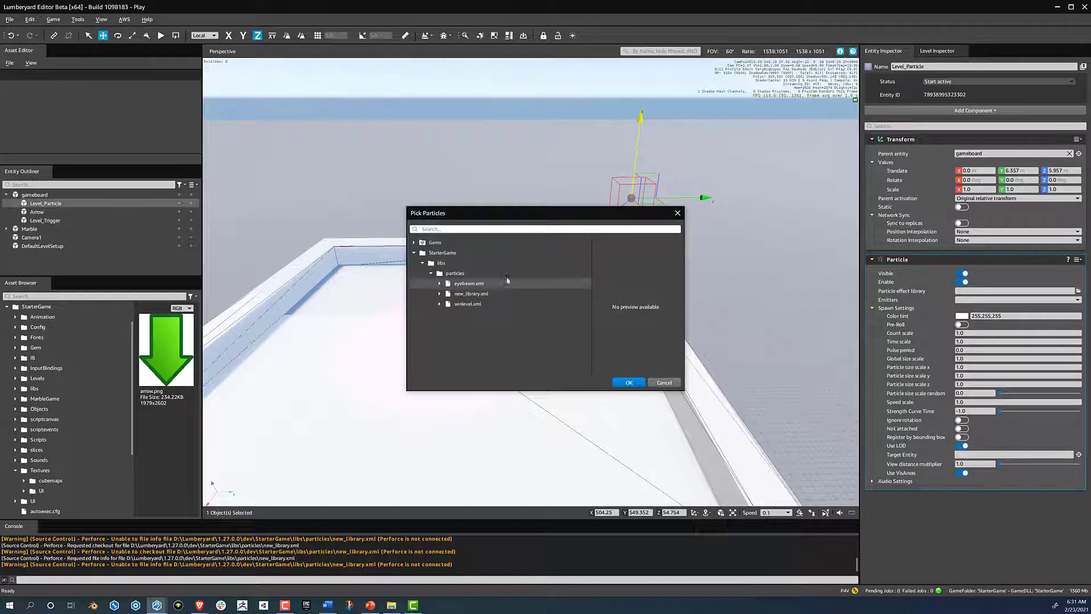
{"action": "left_click", "coordinate": [470, 295]}
{"action": "left_click", "coordinate": [439, 294]}
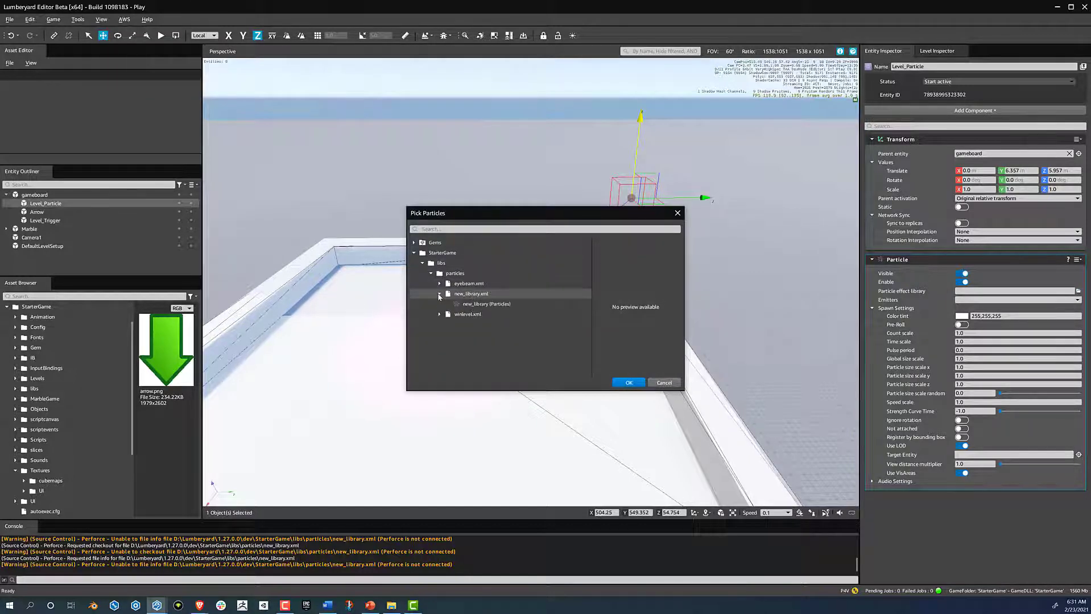
{"action": "left_click", "coordinate": [477, 306]}
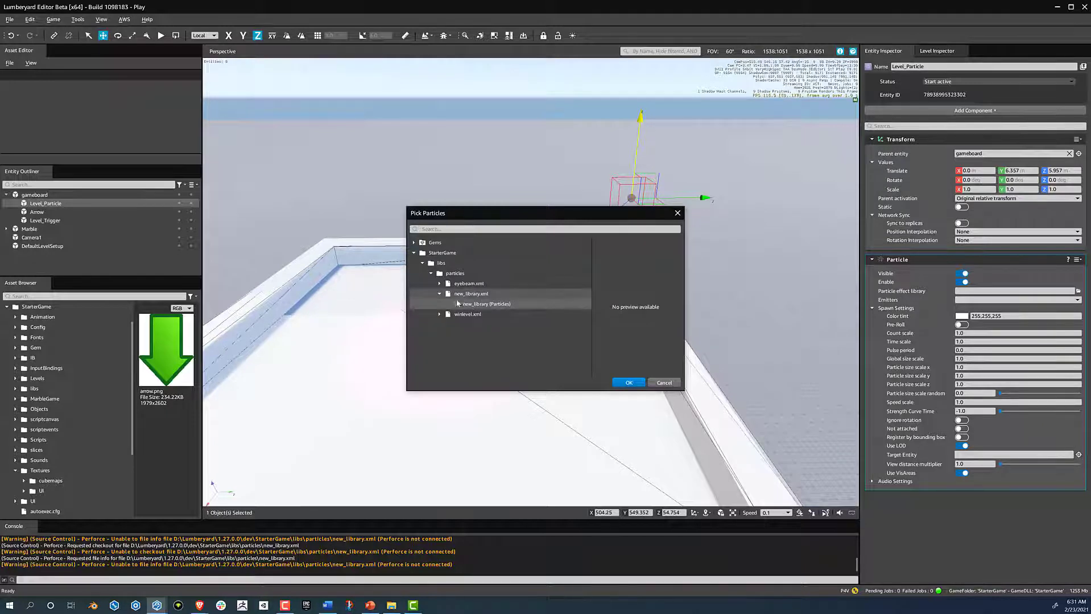
{"action": "left_click", "coordinate": [434, 317]}
{"action": "left_click", "coordinate": [440, 314]}
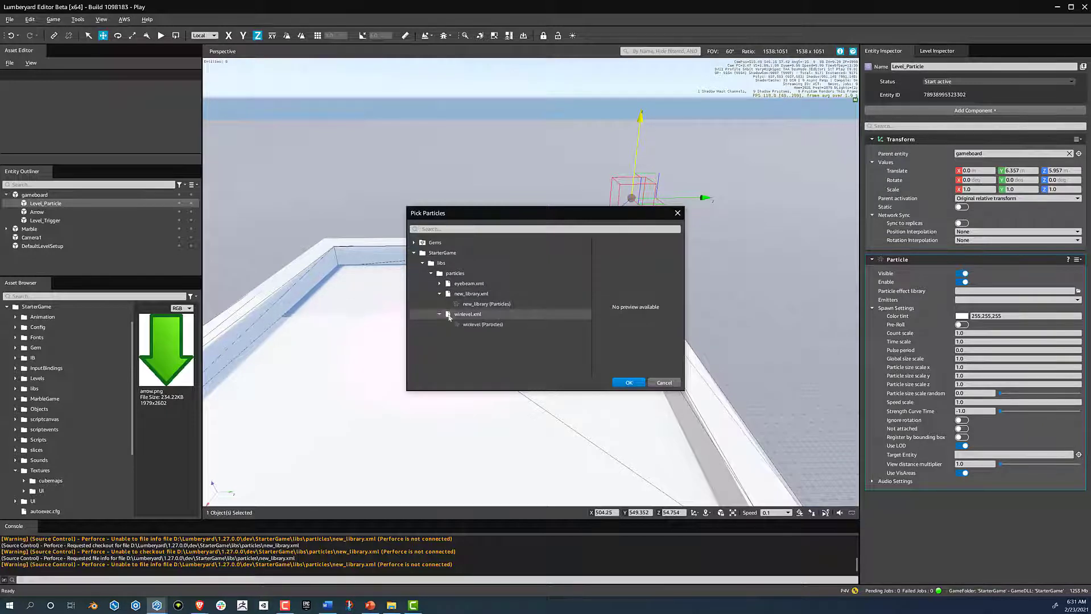
{"action": "left_click", "coordinate": [493, 304]}
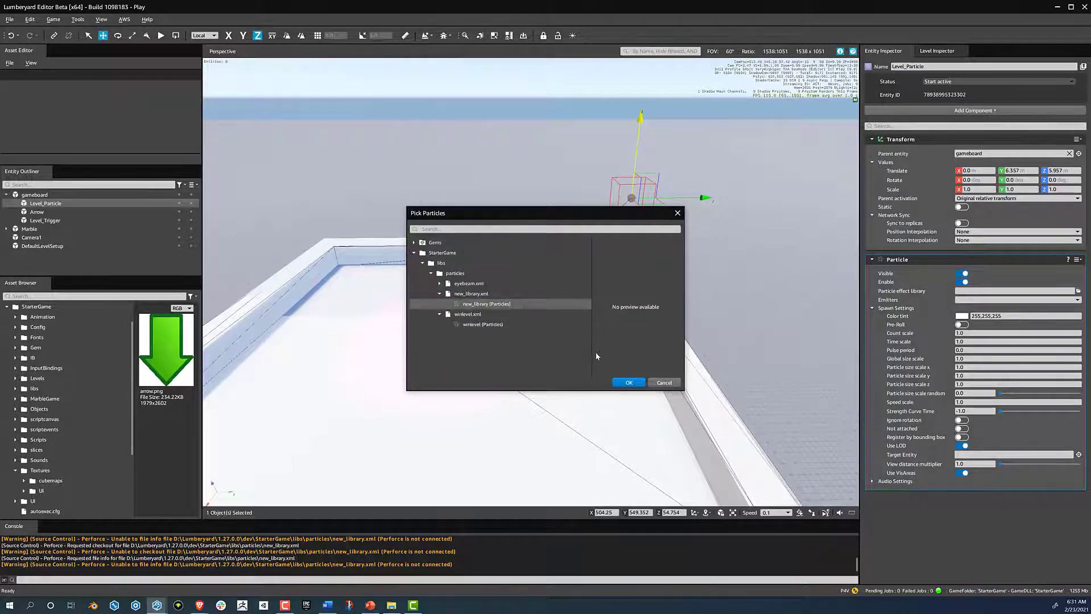
{"action": "left_click", "coordinate": [620, 381]}
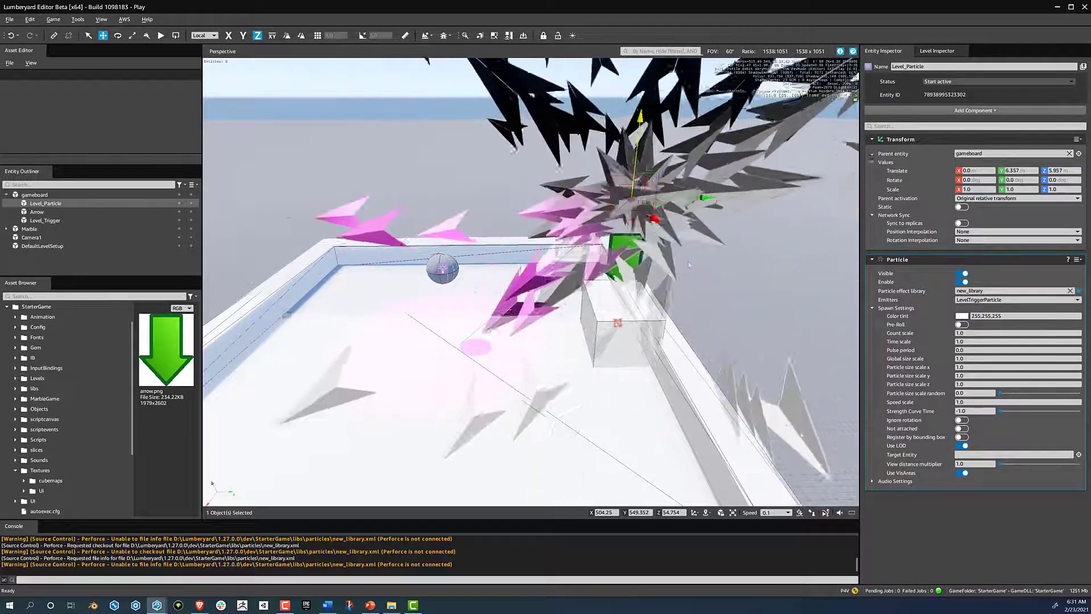
Switch back to the Particle Editor and set LevelTriggerParticle's emitter Count to 10
{"action": "mouse_move", "coordinate": [161, 607]}
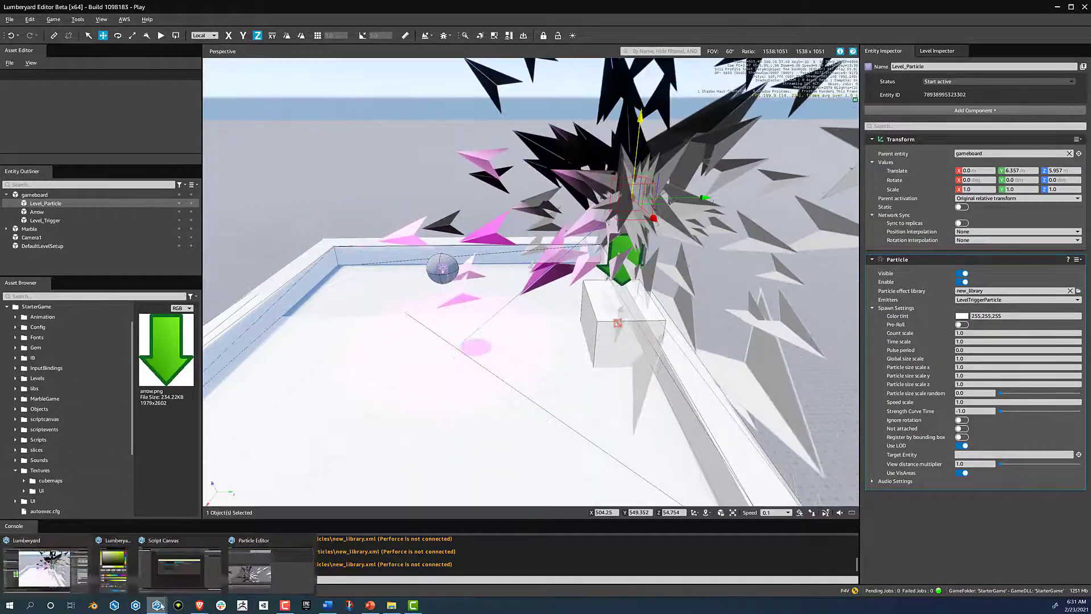
{"action": "left_click", "coordinate": [250, 574]}
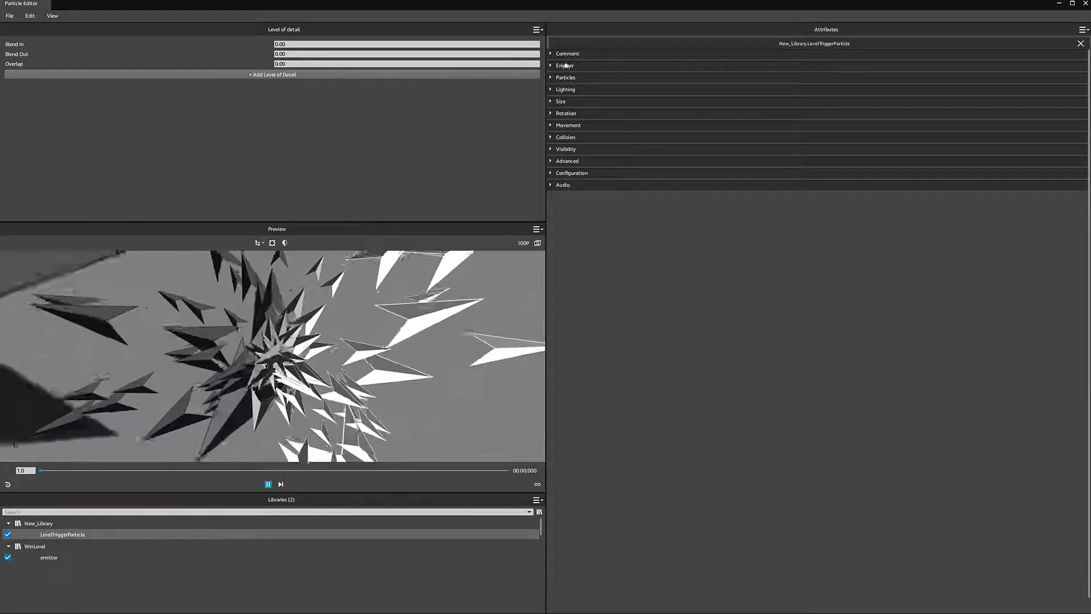
{"action": "left_click", "coordinate": [565, 65]}
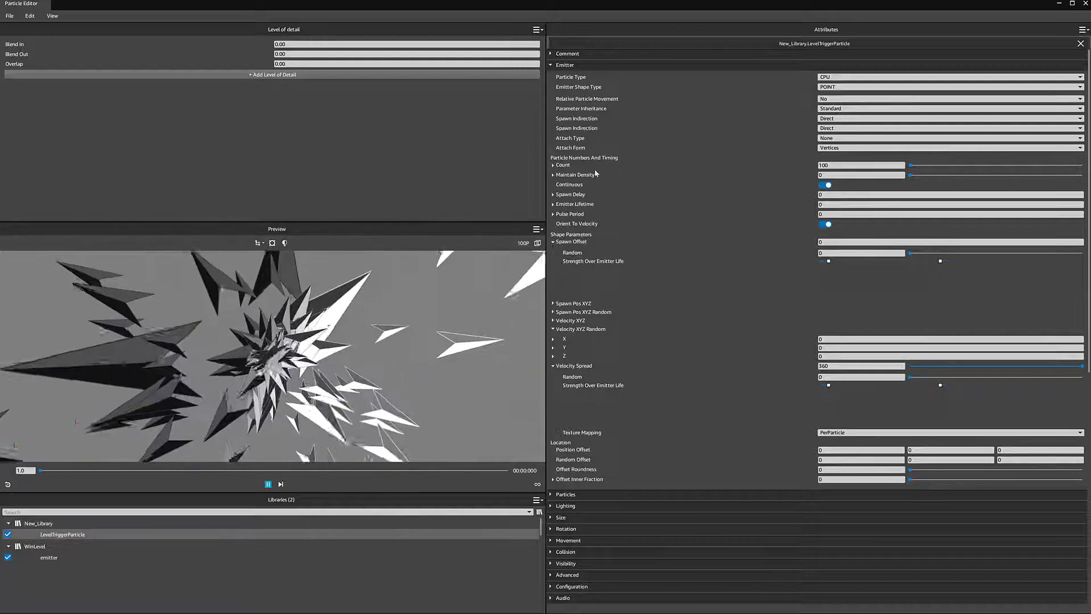
{"action": "left_click", "coordinate": [850, 166]}
{"action": "type", "text": "1"}
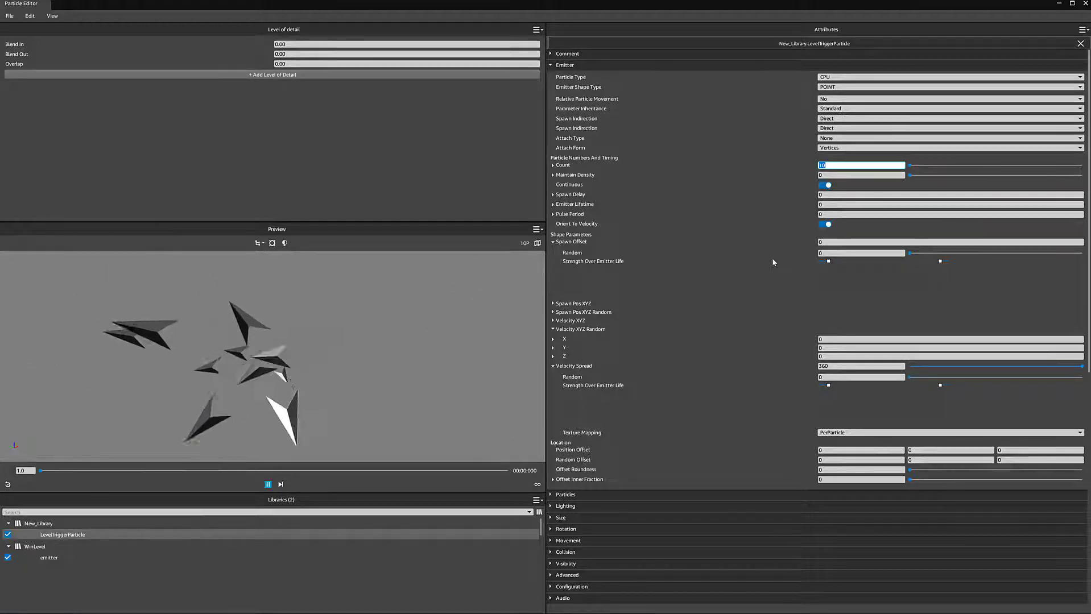
Expand LevelTriggerParticle's Particles attributes and review them alongside the Emitter attributes
{"action": "left_click", "coordinate": [550, 495]}
{"action": "scroll", "coordinate": [734, 350], "scroll_direction": "down", "scroll_amount": 1}
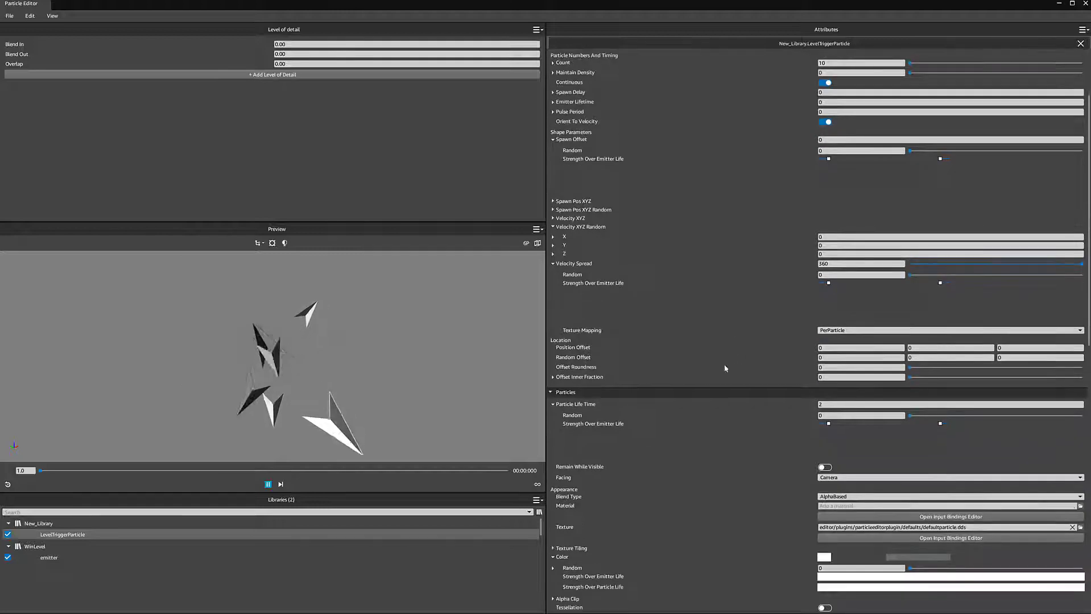
{"action": "scroll", "coordinate": [722, 265], "scroll_direction": "up", "scroll_amount": 1}
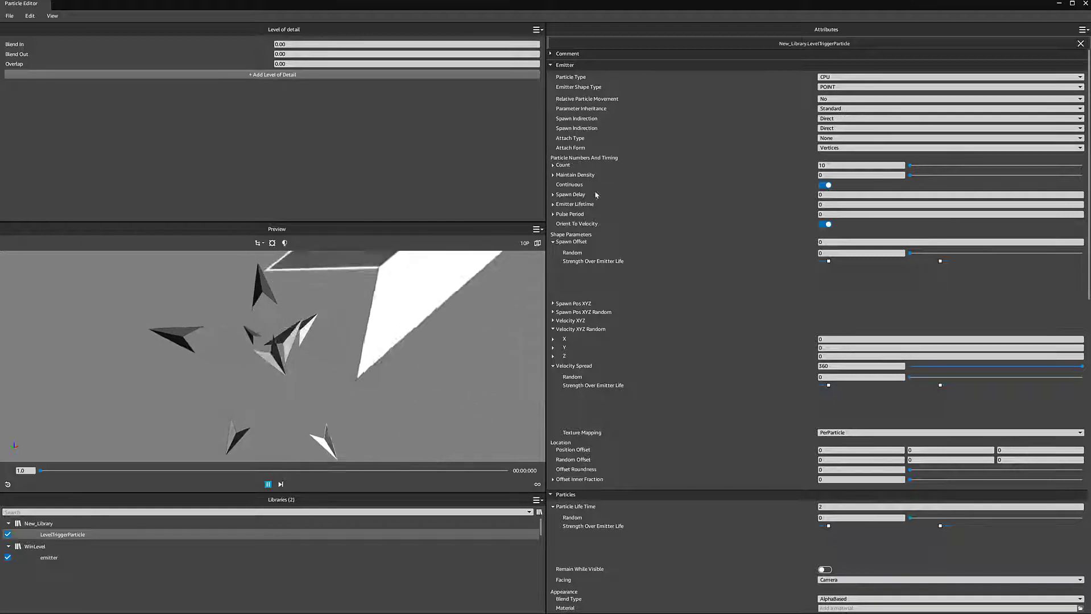
Expand LevelTriggerParticle's emitter Count settings and set Count to 20
{"action": "left_click", "coordinate": [559, 165]}
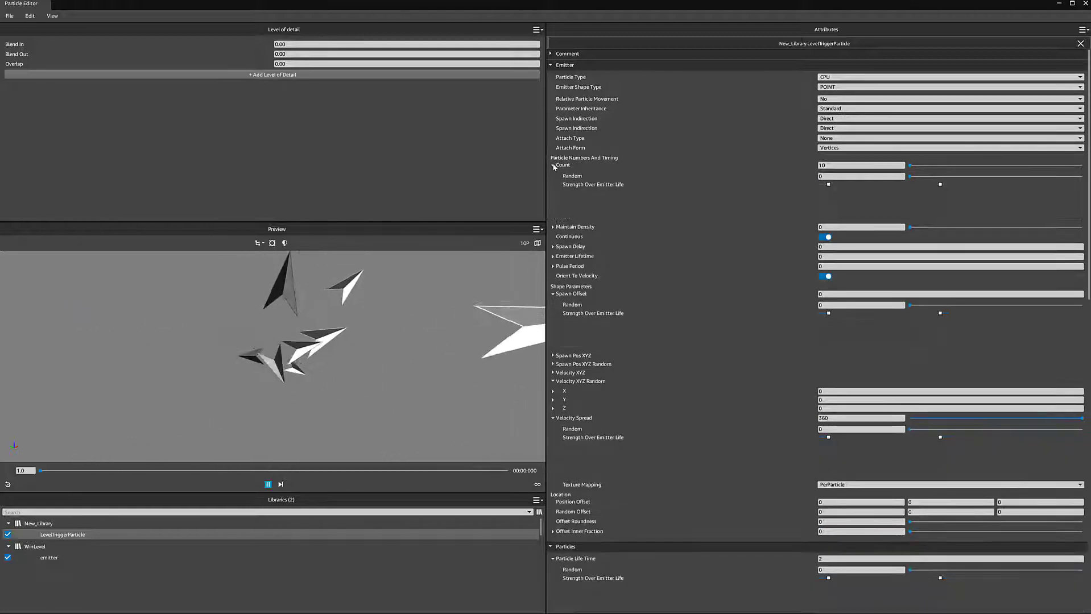
{"action": "left_click", "coordinate": [841, 176]}
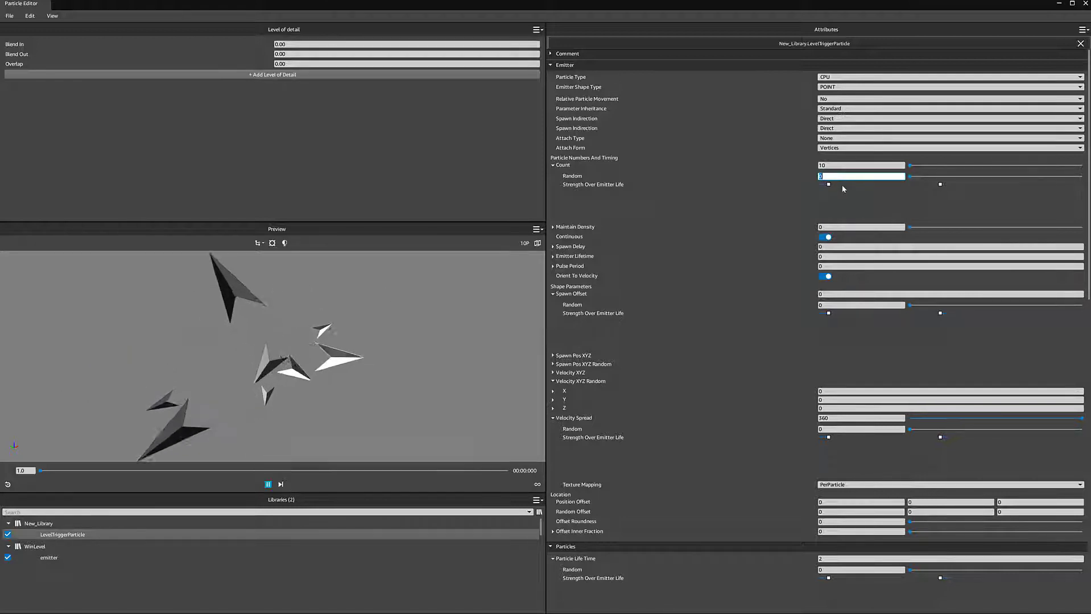
{"action": "key", "text": "Return"}
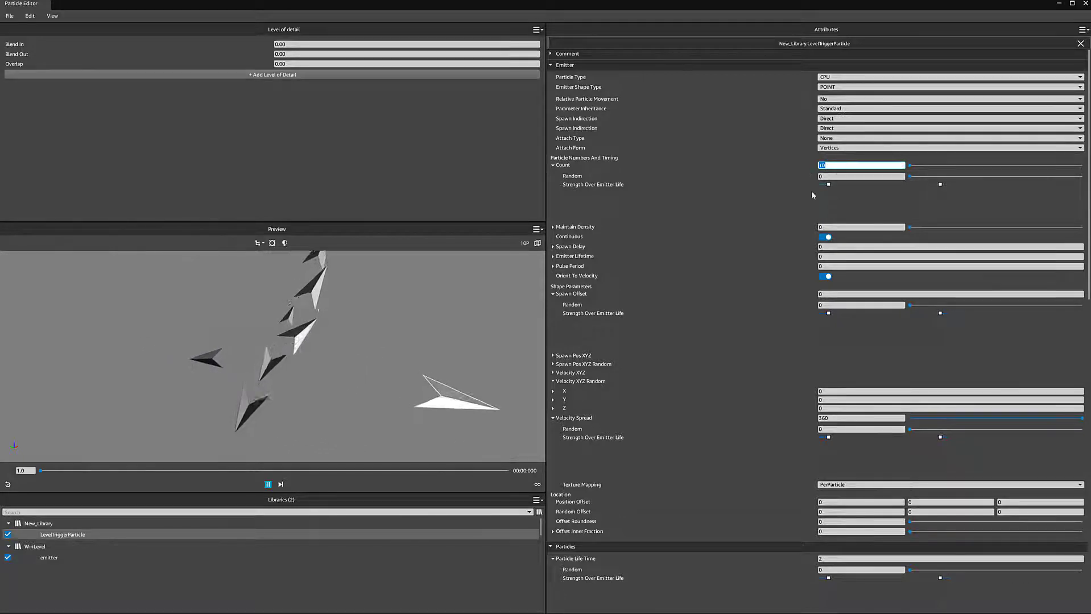
{"action": "left_click", "coordinate": [838, 177]}
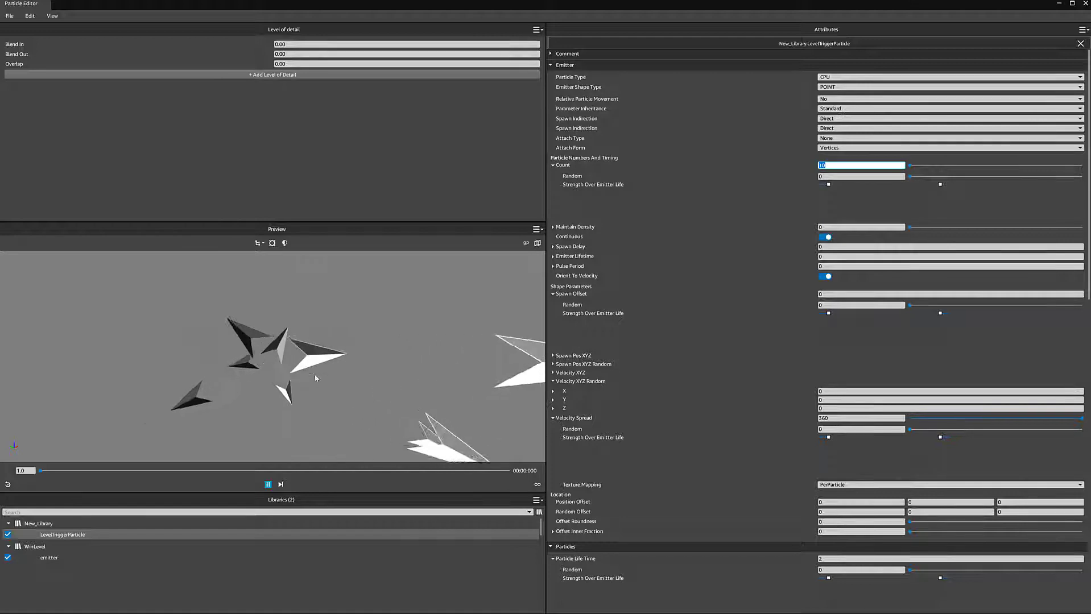
{"action": "type", "text": "20"}
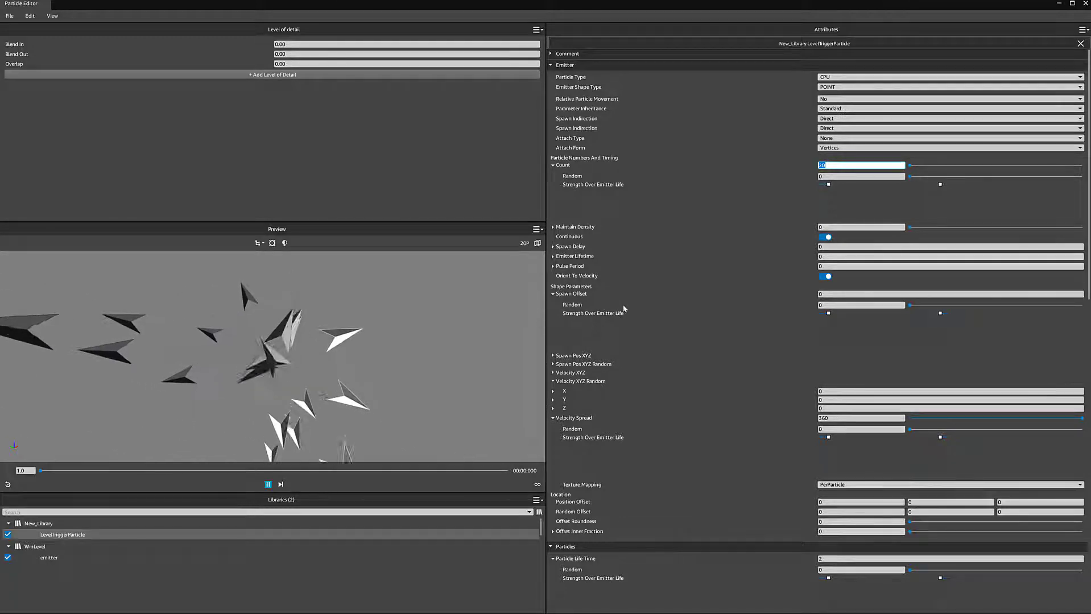
Set the emitter's Spawn Offset to 2 and look through the Spawn Indirection options without changing the selection
{"action": "left_click", "coordinate": [553, 247]}
{"action": "left_click", "coordinate": [553, 247]}
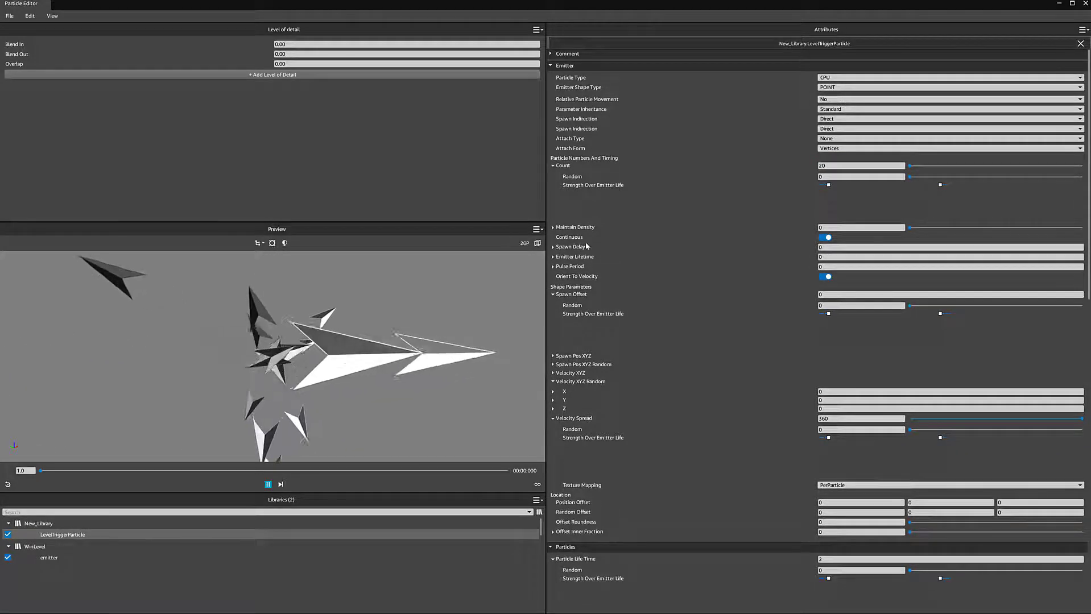
{"action": "left_click", "coordinate": [837, 295]}
{"action": "type", "text": "3"}
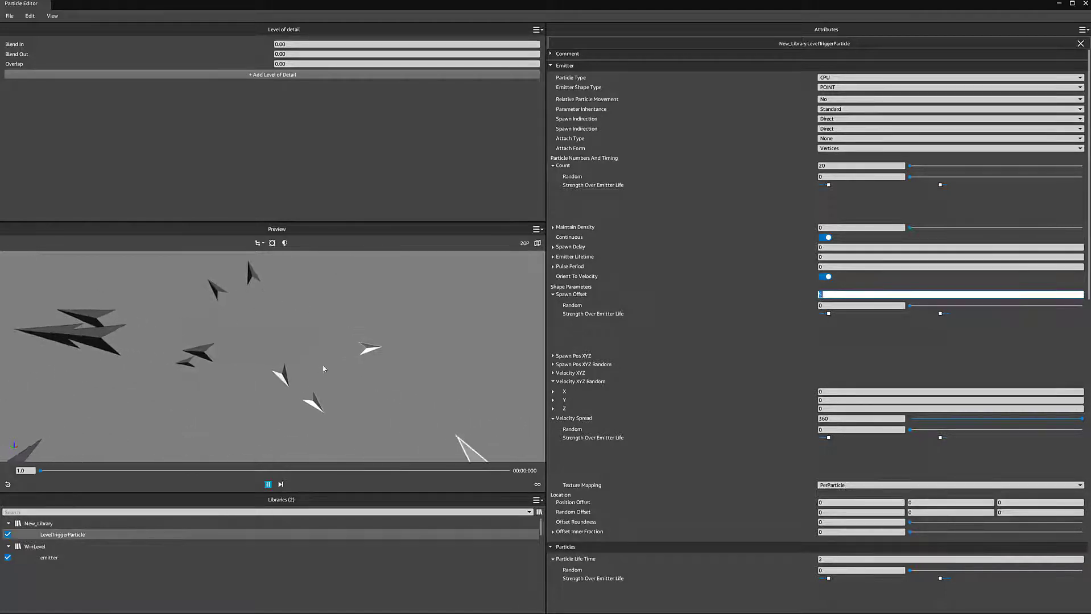
{"action": "type", "text": "2"}
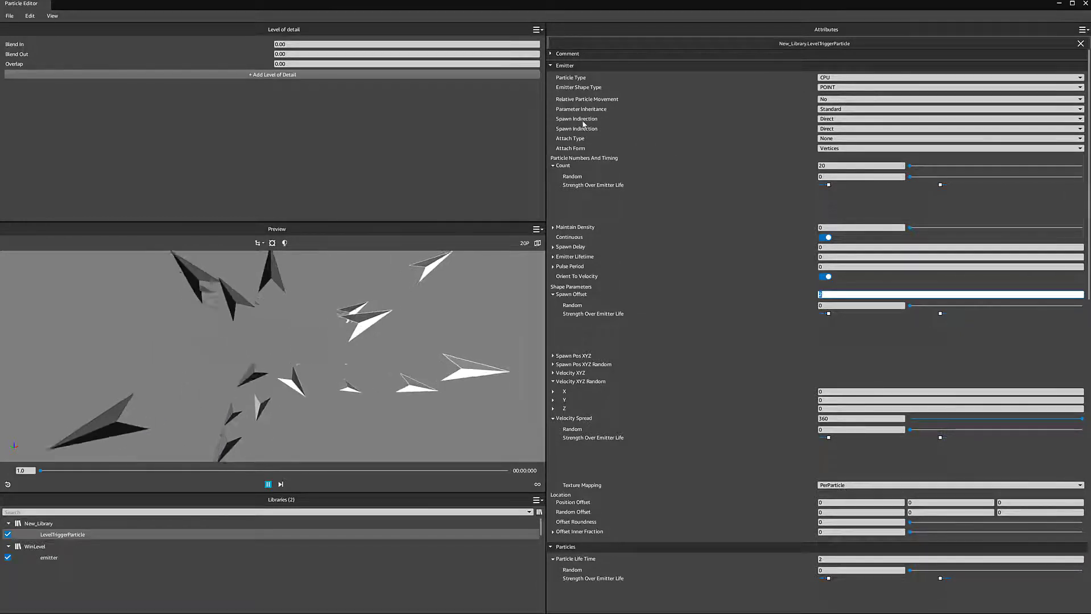
{"action": "left_click", "coordinate": [857, 120]}
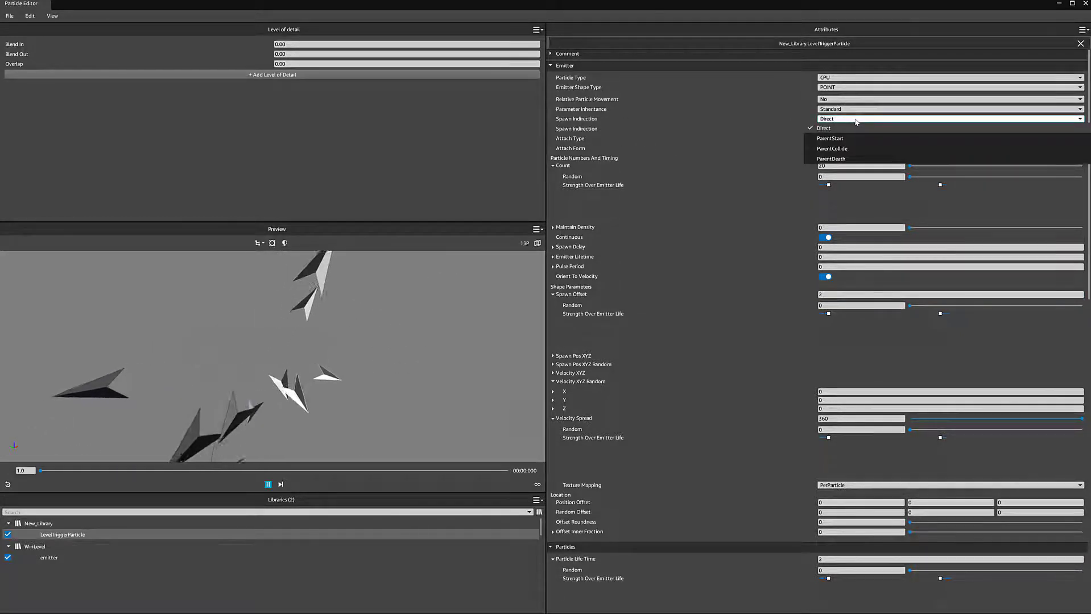
{"action": "left_click", "coordinate": [856, 120]}
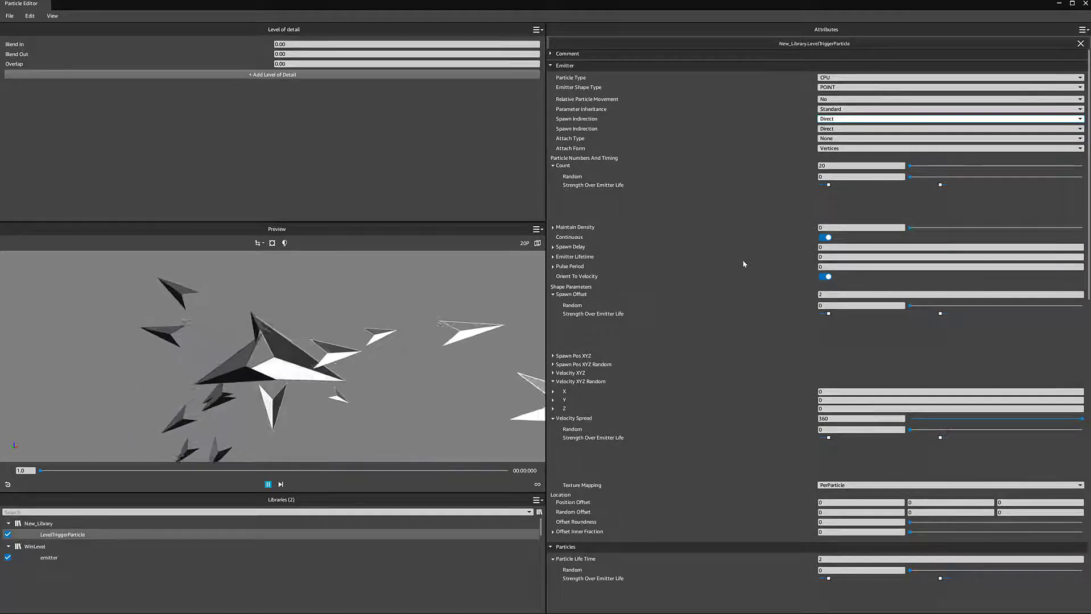
Set LevelTriggerParticle's Particle Life Time to 0.5 in the Particles attributes
{"action": "scroll", "coordinate": [747, 266], "scroll_direction": "down", "scroll_amount": 1}
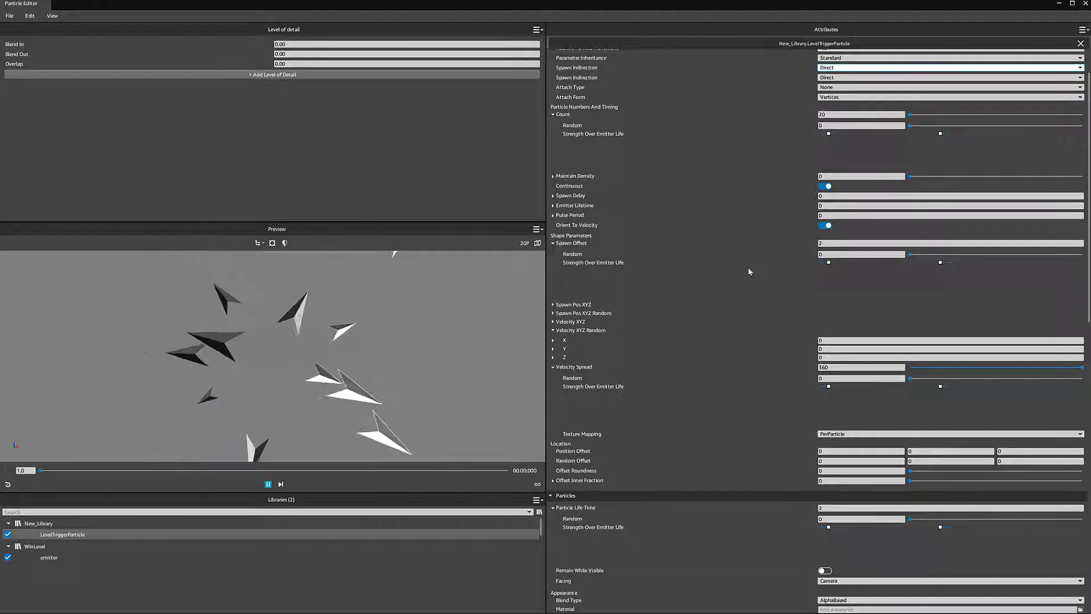
{"action": "scroll", "coordinate": [749, 271], "scroll_direction": "down", "scroll_amount": 5}
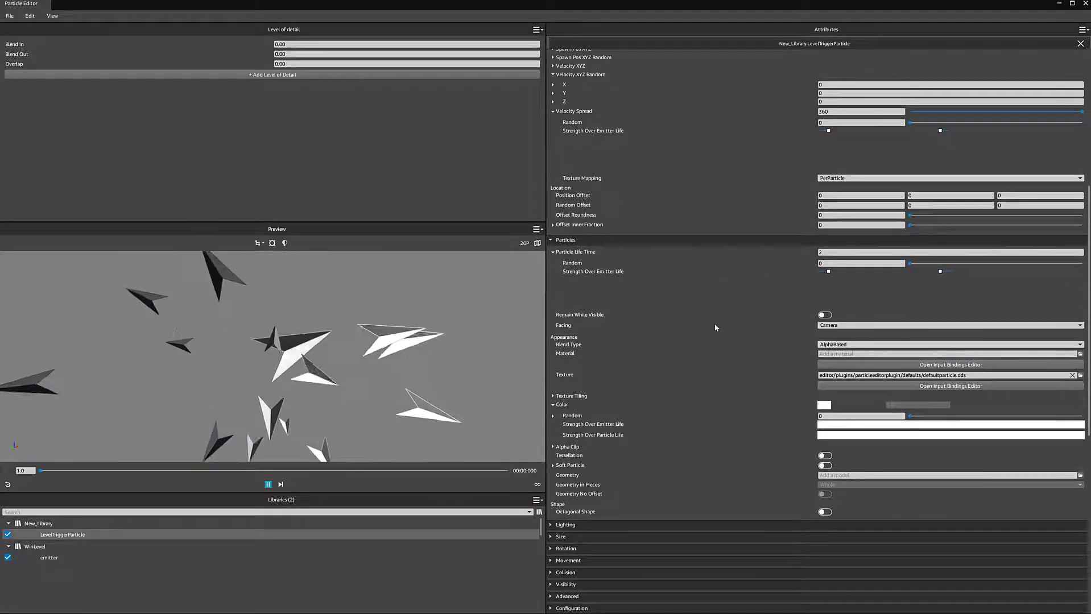
{"action": "left_click", "coordinate": [831, 251]}
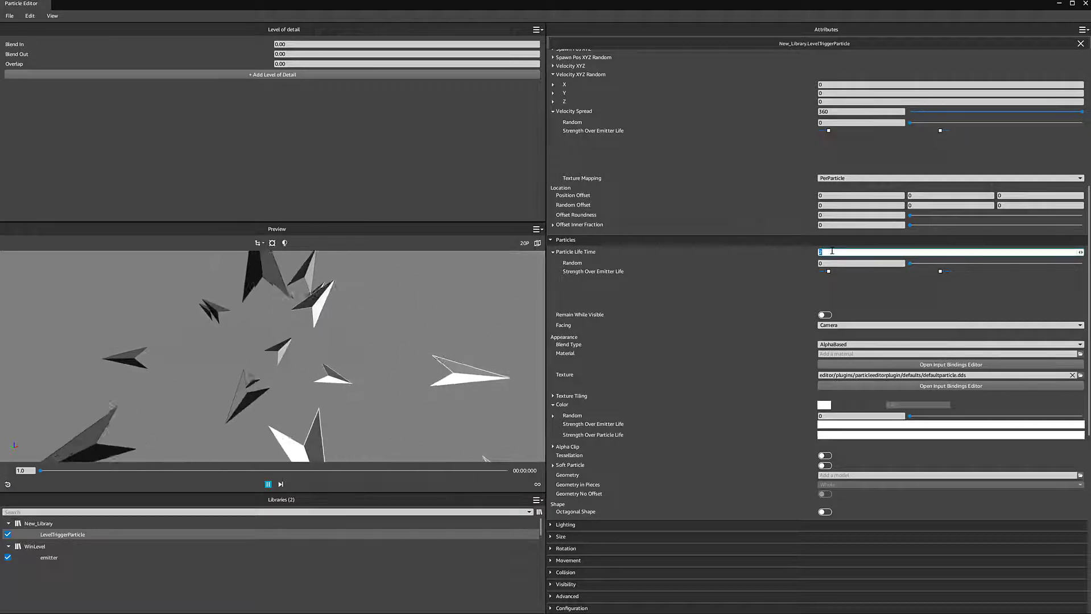
{"action": "type", "text": "1"}
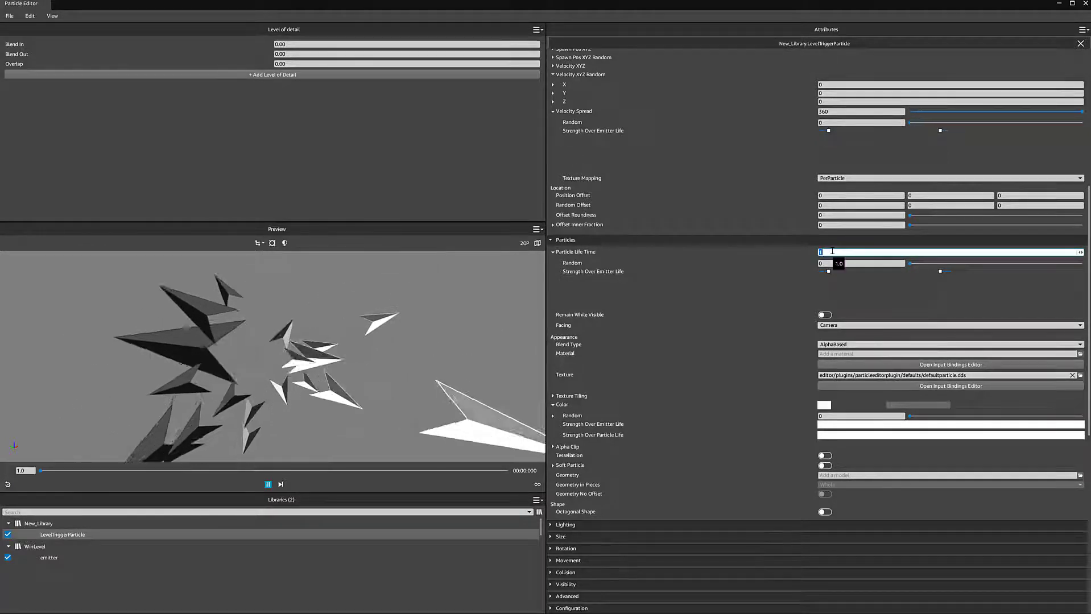
{"action": "type", "text": ".5"}
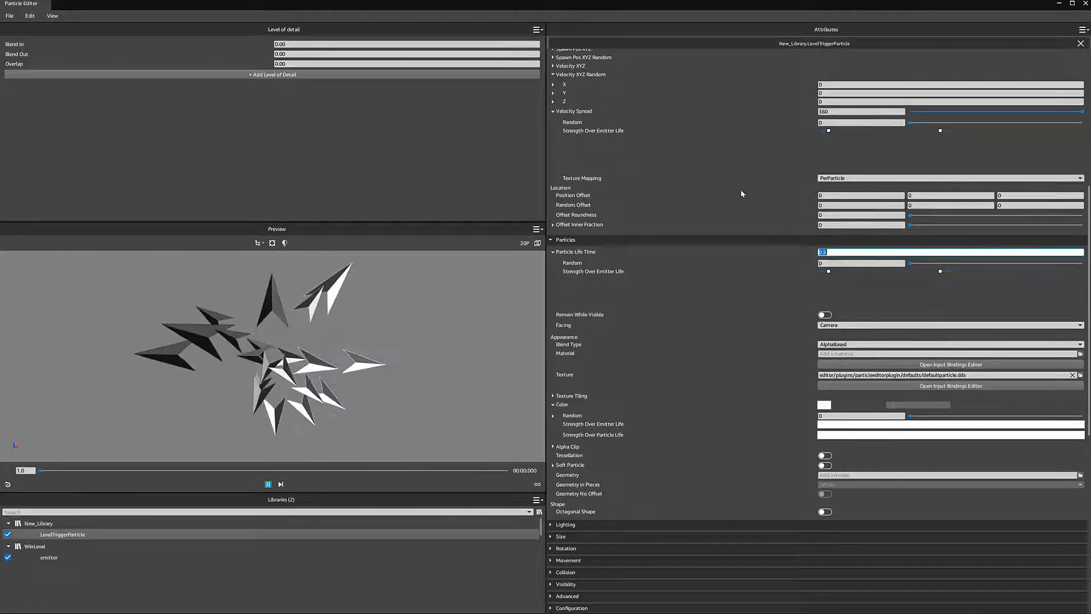
Try Shape, Velocity and Camera in turn as the particles' Facing mode and compare them in the preview
{"action": "scroll", "coordinate": [740, 194], "scroll_direction": "up", "scroll_amount": 5}
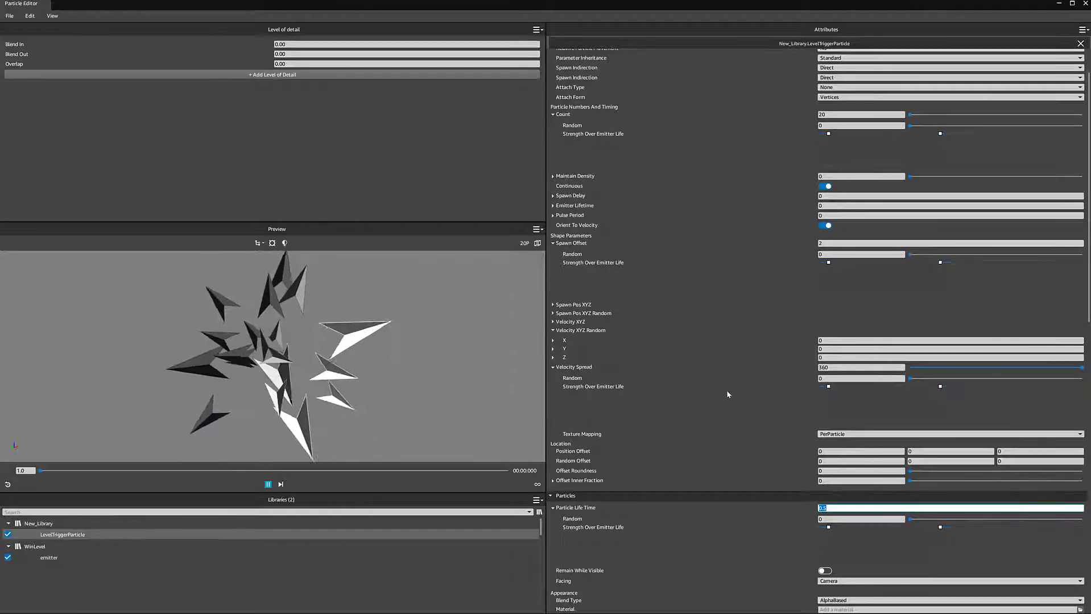
{"action": "scroll", "coordinate": [728, 394], "scroll_direction": "down", "scroll_amount": 3}
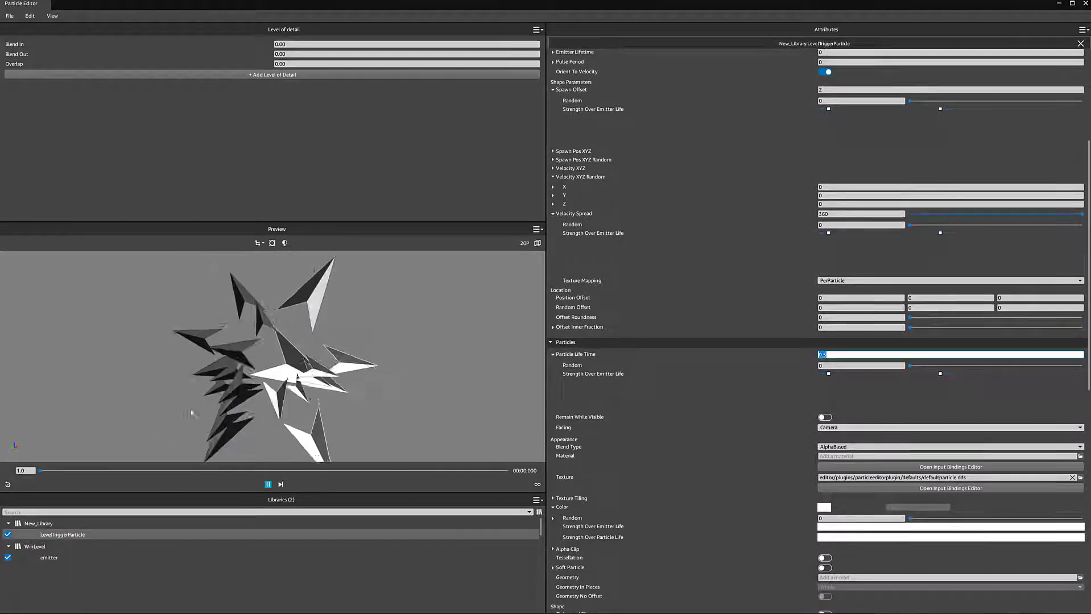
{"action": "scroll", "coordinate": [817, 329], "scroll_direction": "up", "scroll_amount": 3}
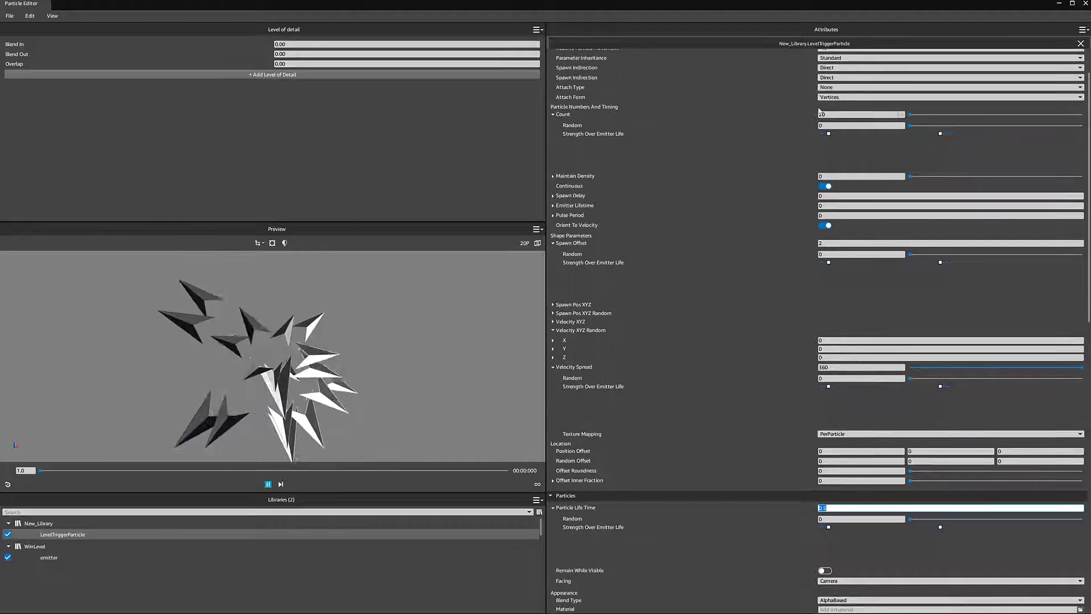
{"action": "scroll", "coordinate": [779, 389], "scroll_direction": "down", "scroll_amount": 2}
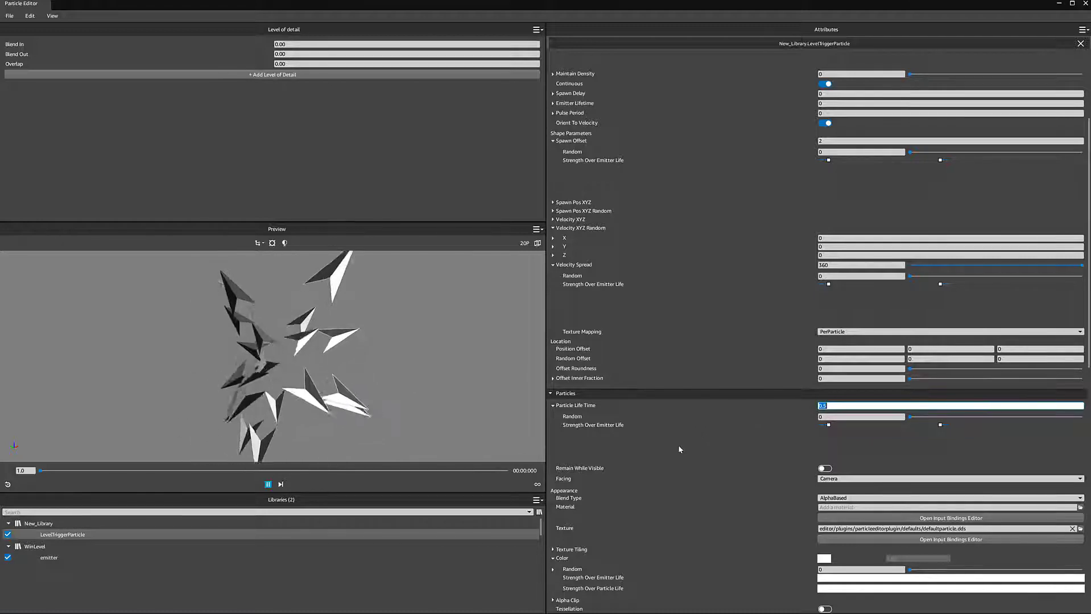
{"action": "scroll", "coordinate": [678, 447], "scroll_direction": "down", "scroll_amount": 1}
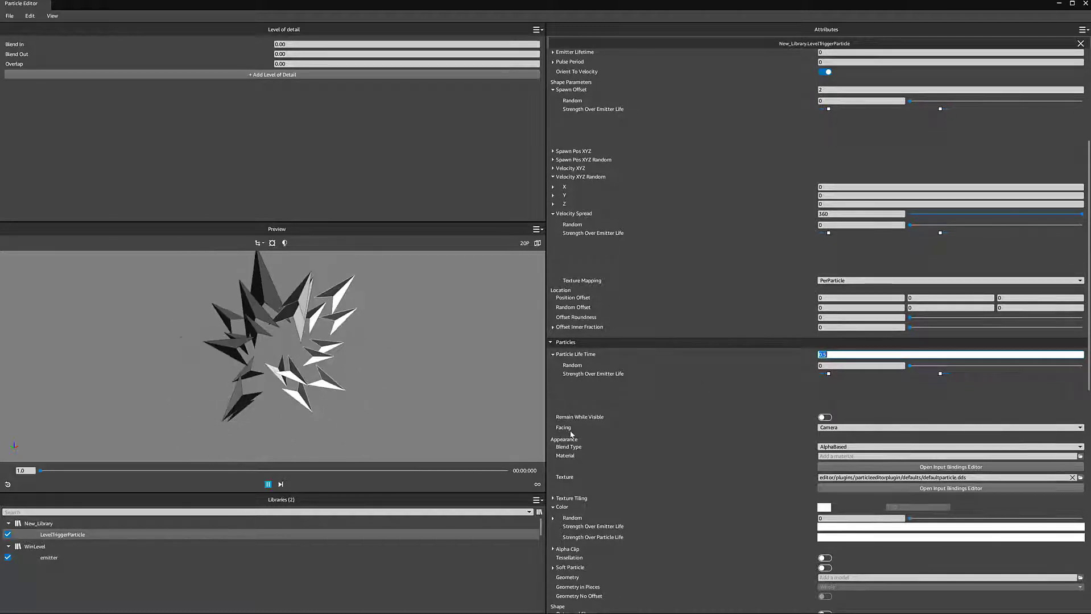
{"action": "left_click", "coordinate": [845, 429]}
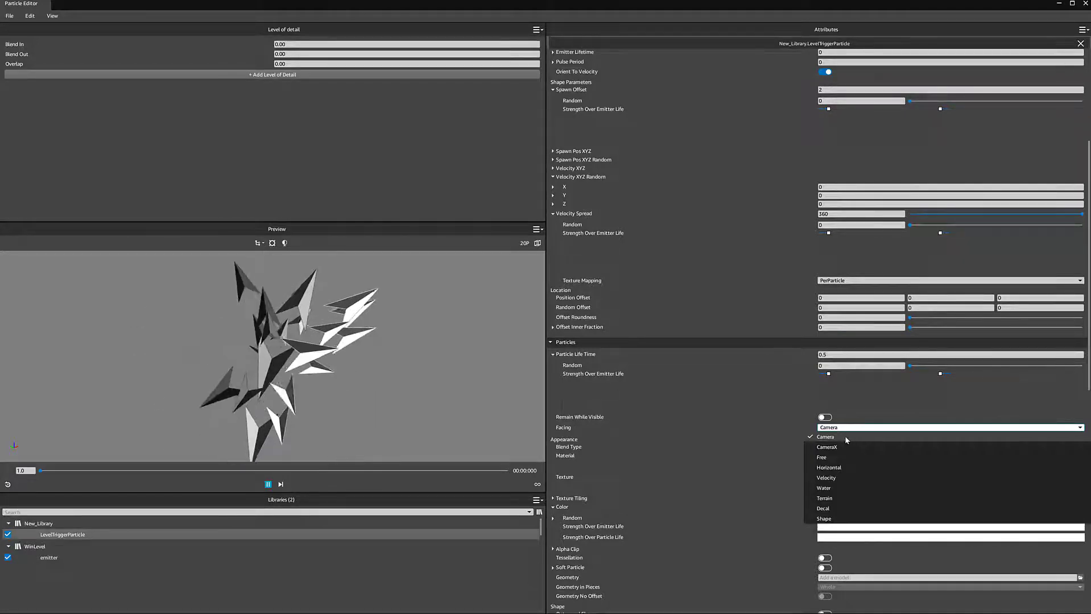
{"action": "left_click", "coordinate": [845, 518]}
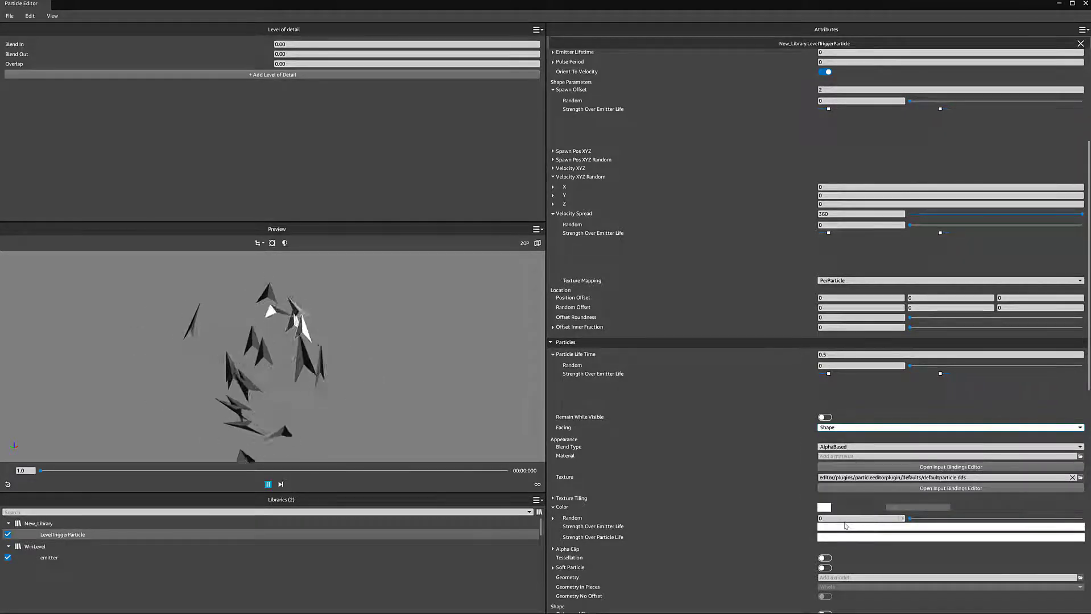
{"action": "left_click", "coordinate": [859, 429]}
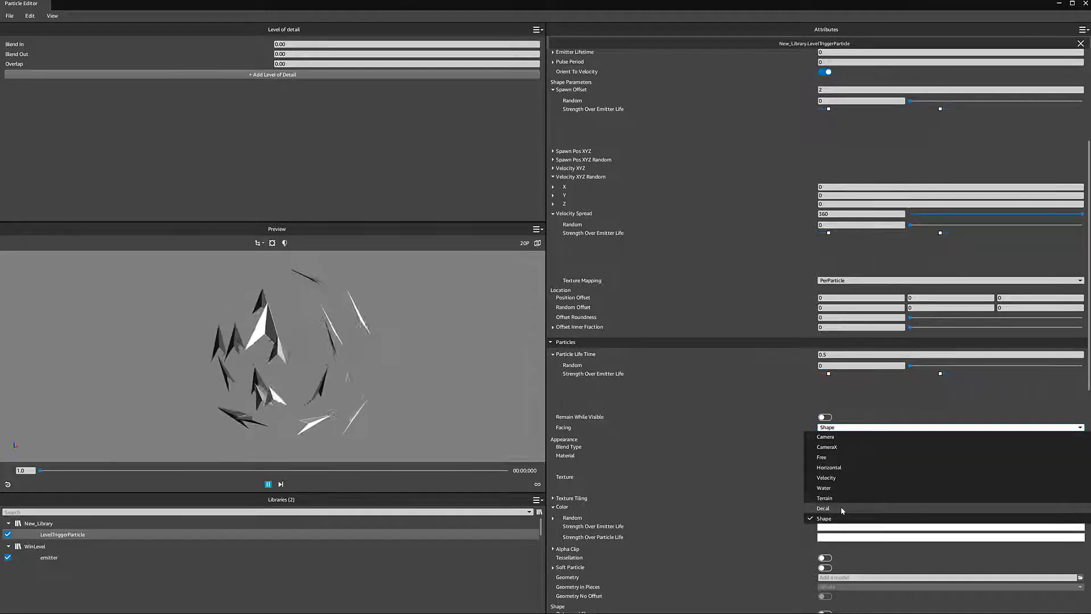
{"action": "left_click", "coordinate": [839, 478]}
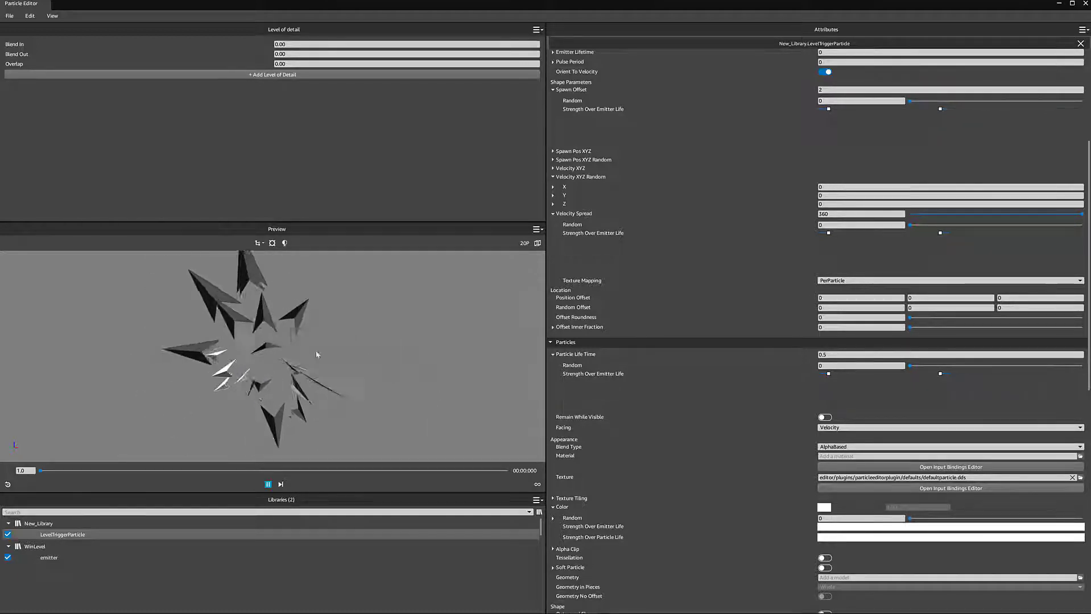
{"action": "left_click", "coordinate": [834, 432]}
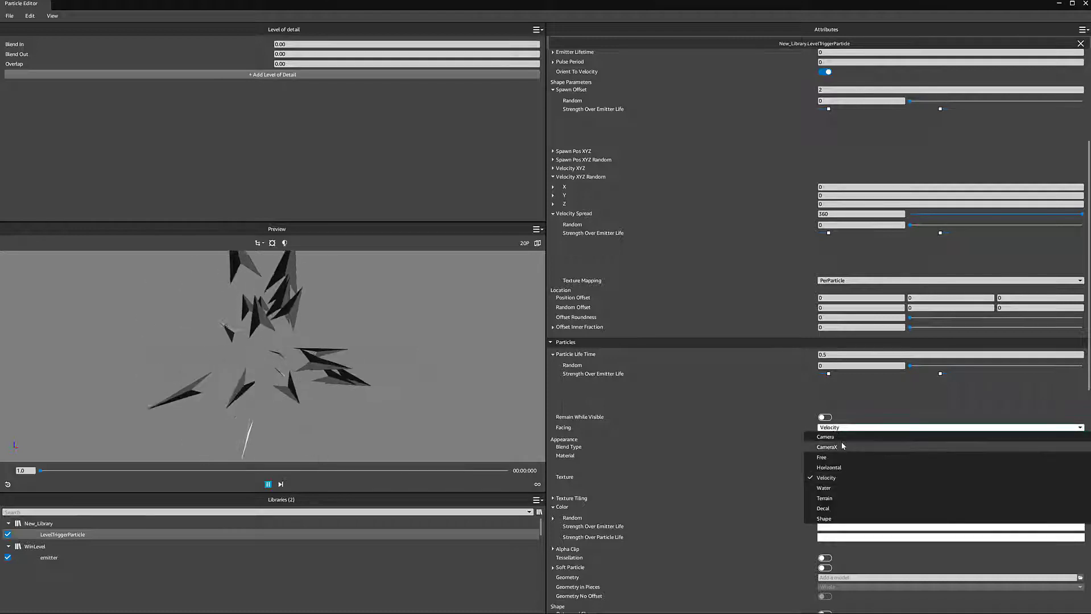
{"action": "left_click", "coordinate": [831, 438]}
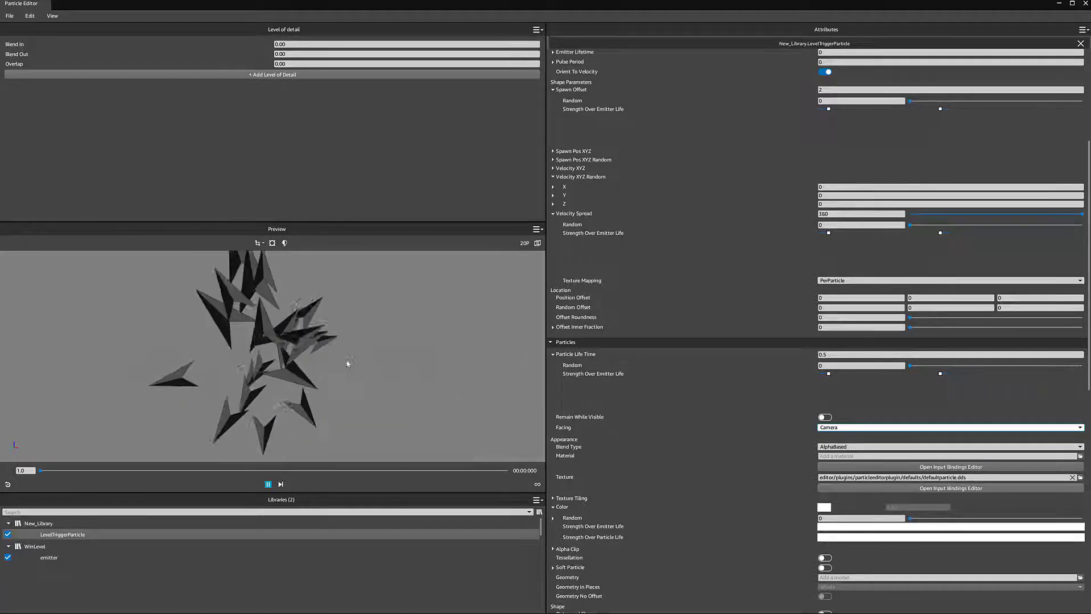
Set the particles' Facing to Velocity and check the effect in the preview
{"action": "left_click", "coordinate": [846, 430]}
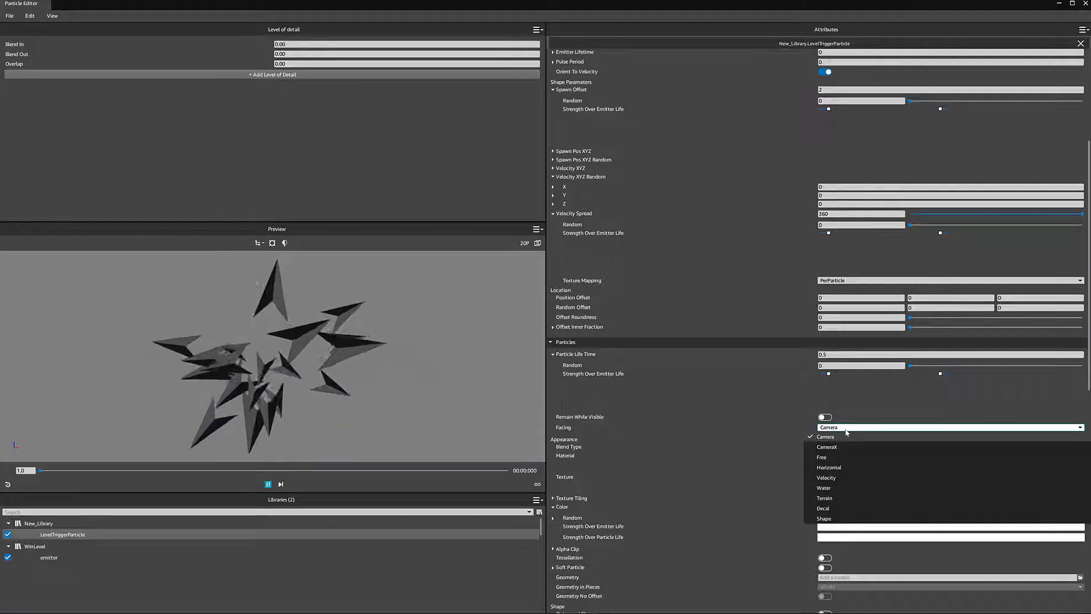
{"action": "left_click", "coordinate": [833, 477]}
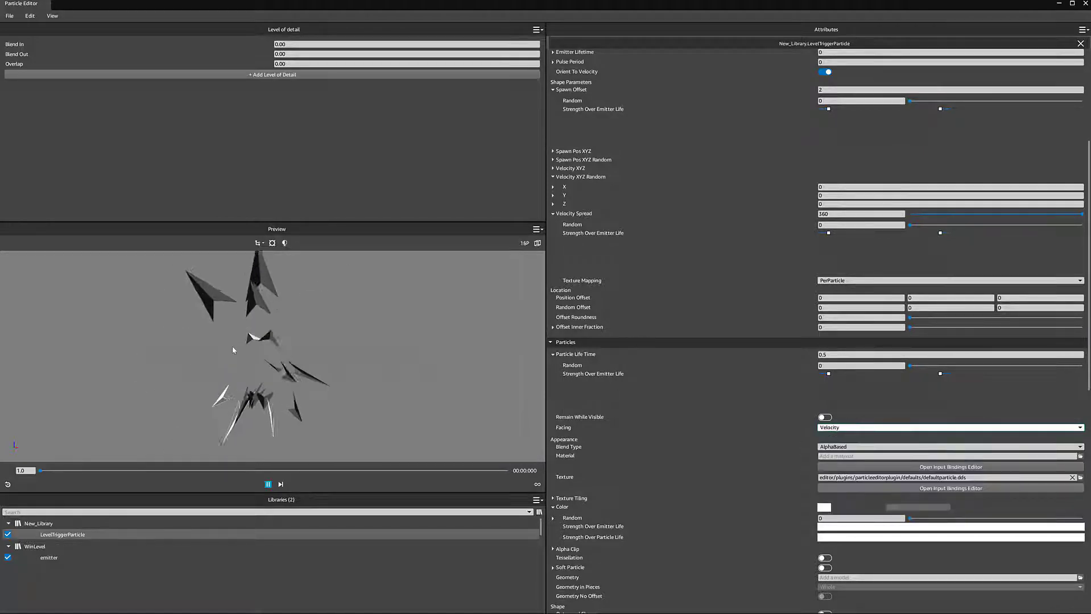
{"action": "left_click_drag", "start_coordinate": [158, 347], "coordinate": [187, 352]}
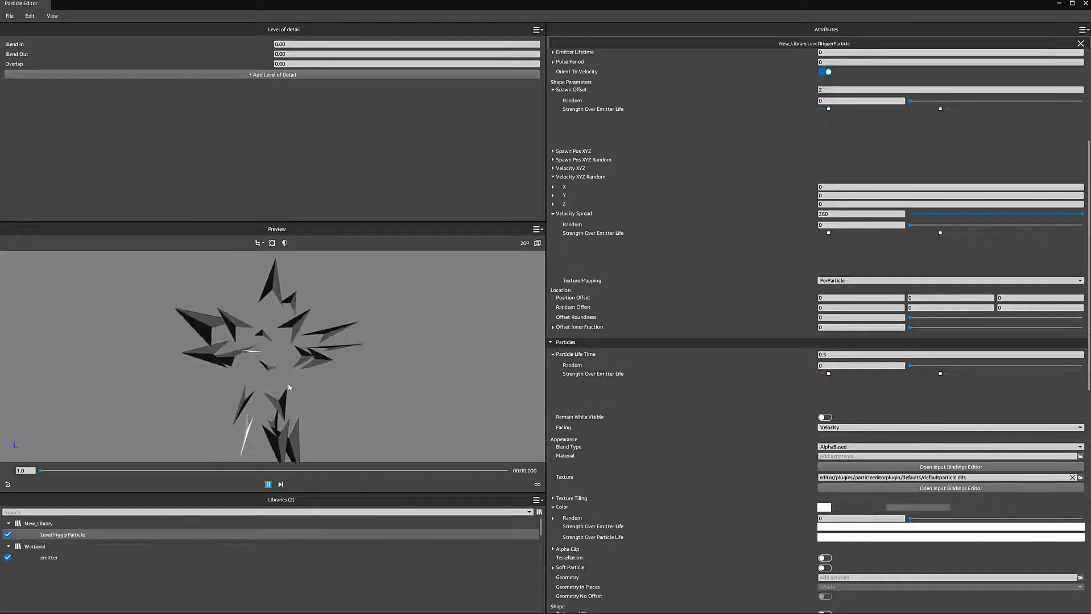
Try adjusting the Random amount of the particles' Color in the Appearance attributes
{"action": "scroll", "coordinate": [725, 406], "scroll_direction": "down", "scroll_amount": 3}
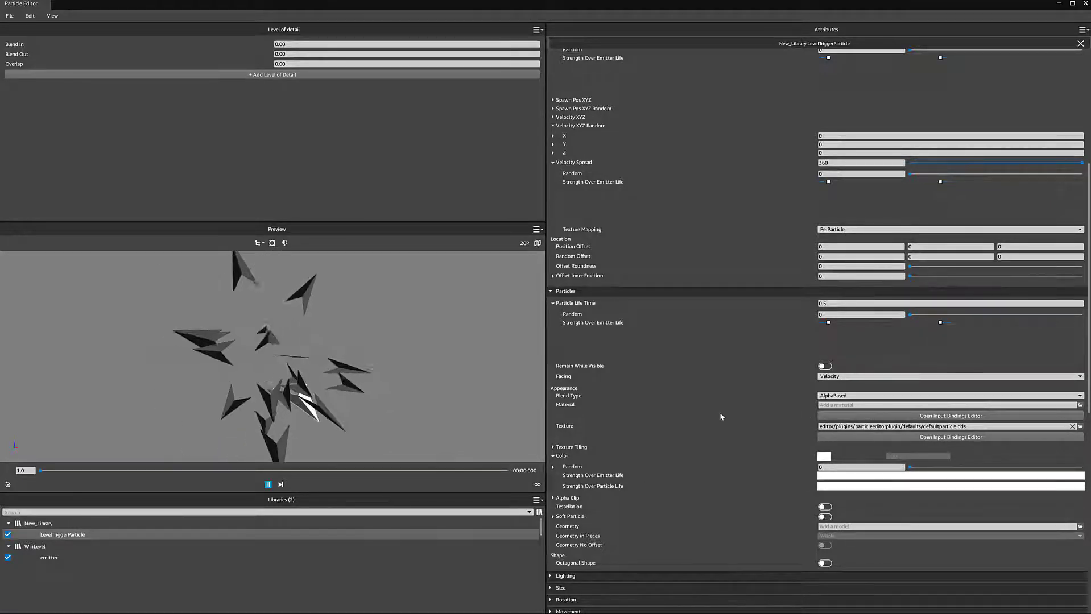
{"action": "scroll", "coordinate": [720, 418], "scroll_direction": "down", "scroll_amount": 3}
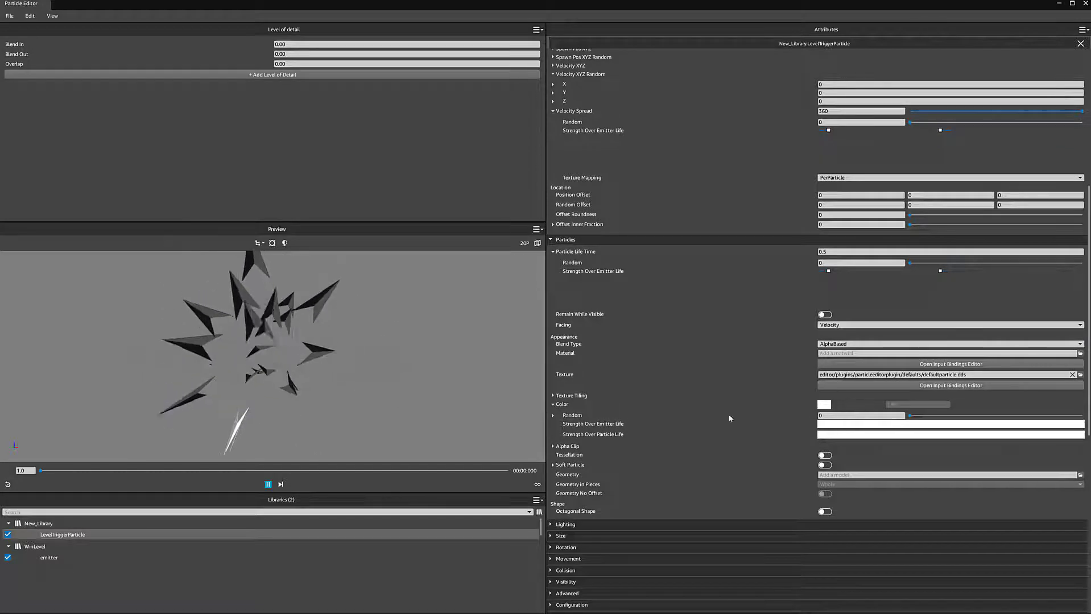
{"action": "left_click", "coordinate": [821, 416]}
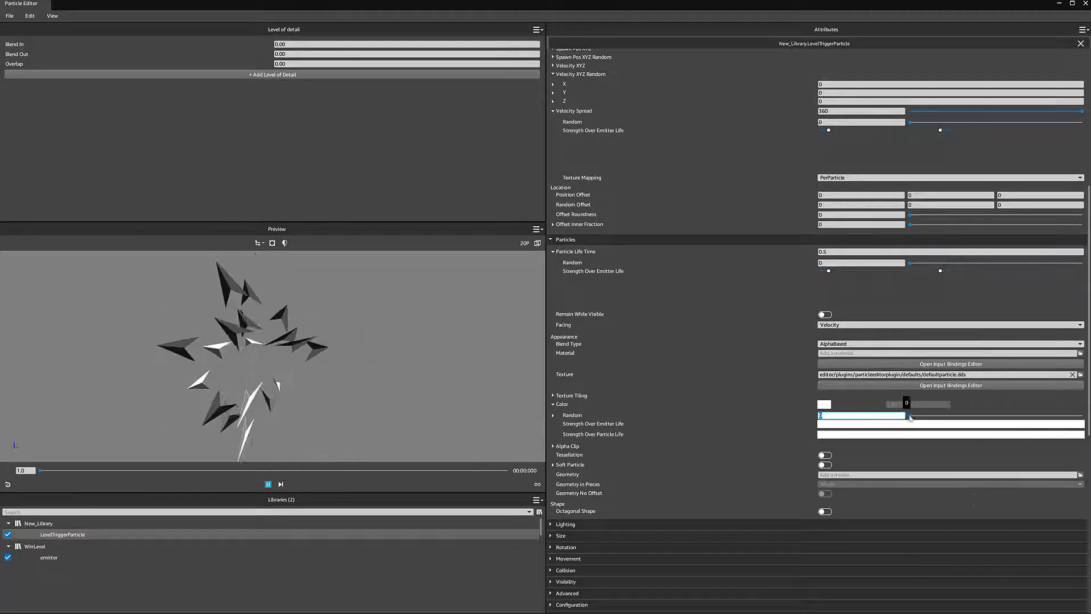
{"action": "mouse_move", "coordinate": [910, 419]}
{"action": "left_mouse_down"}
{"action": "mouse_move", "coordinate": [981, 422]}
{"action": "mouse_move", "coordinate": [926, 424]}
{"action": "left_mouse_up"}
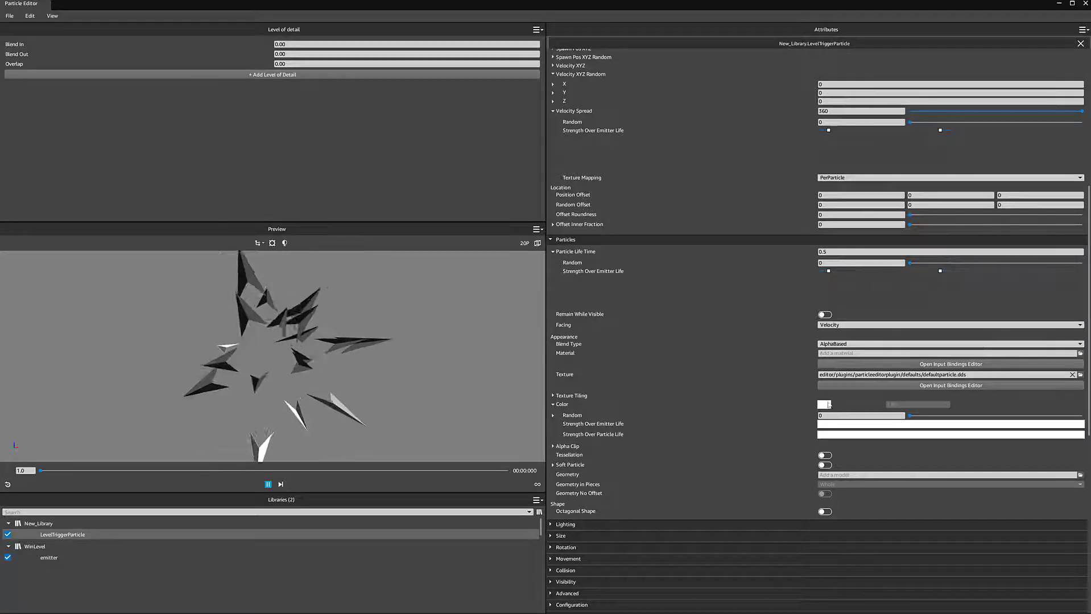
Set the particle Color's Strength Over Emitter Life to the yellow-to-black gradient from the Default Library
{"action": "scroll", "coordinate": [782, 389], "scroll_direction": "down", "scroll_amount": 1}
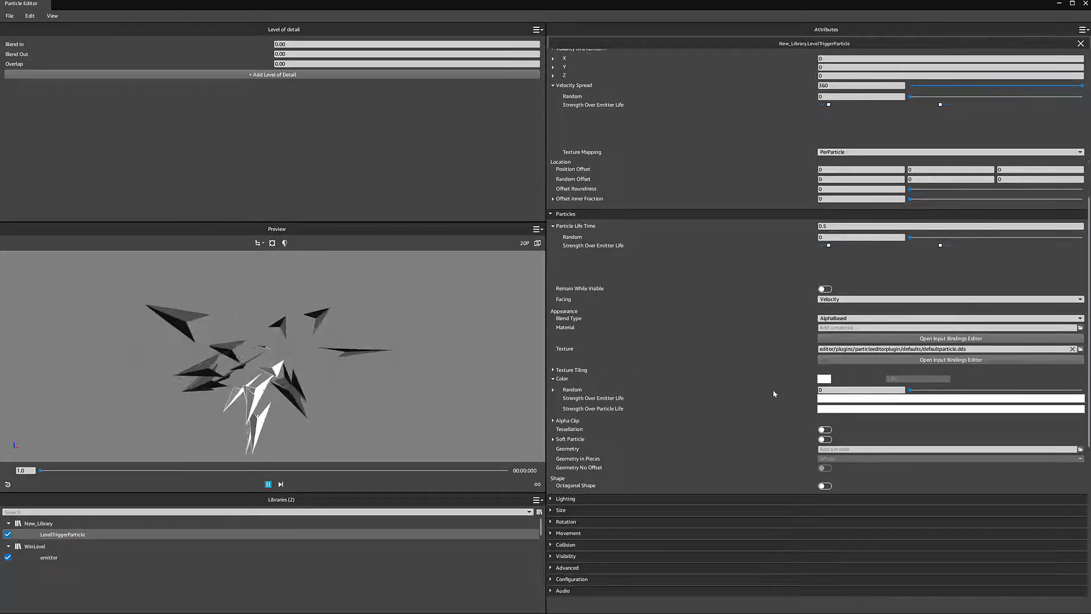
{"action": "left_click", "coordinate": [845, 401]}
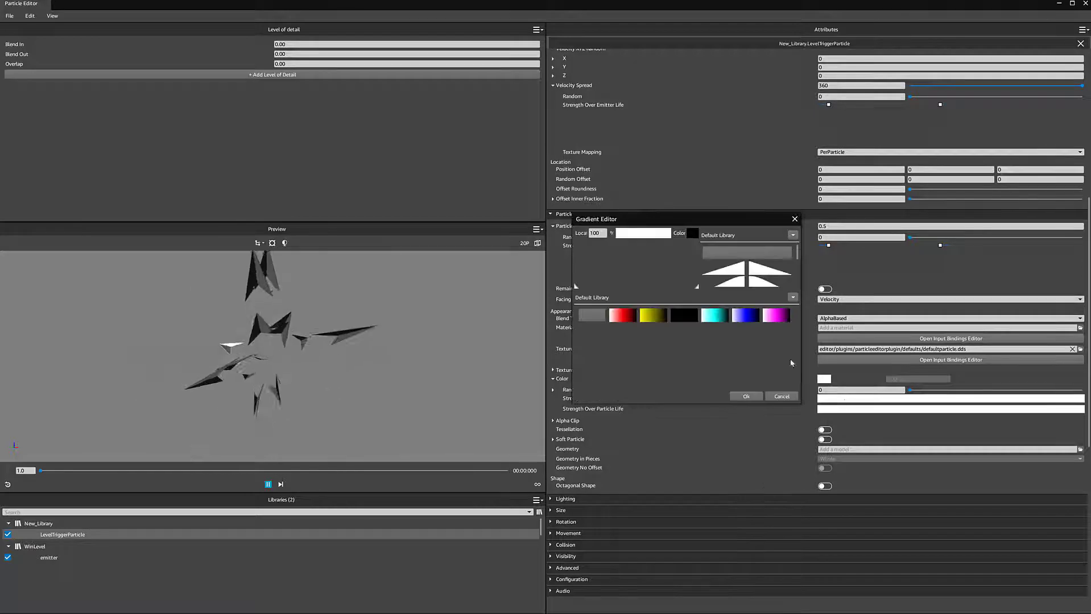
{"action": "left_click", "coordinate": [595, 315]}
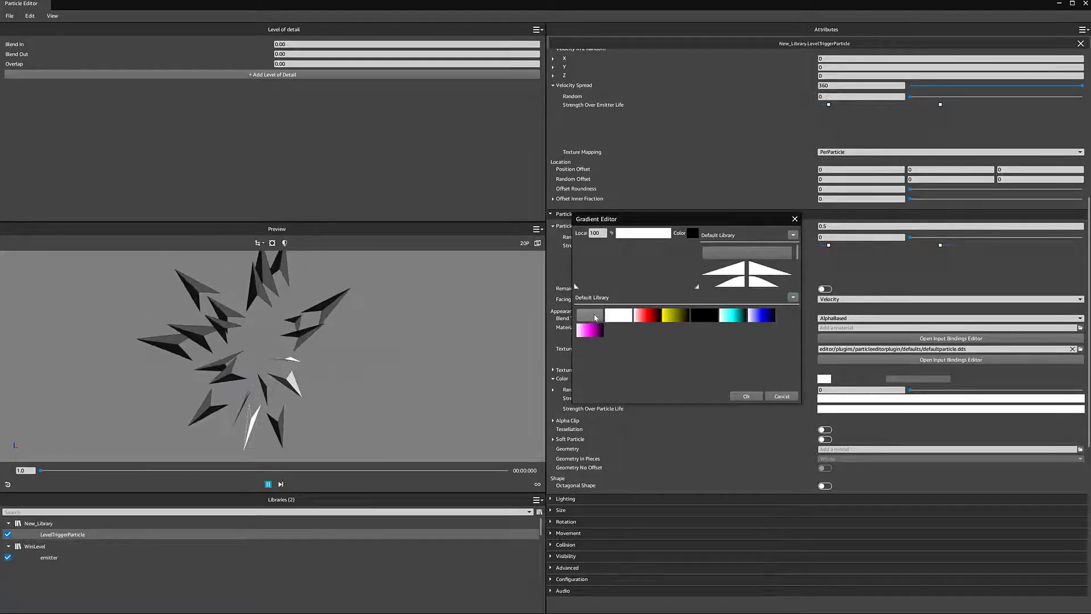
{"action": "left_click", "coordinate": [681, 318]}
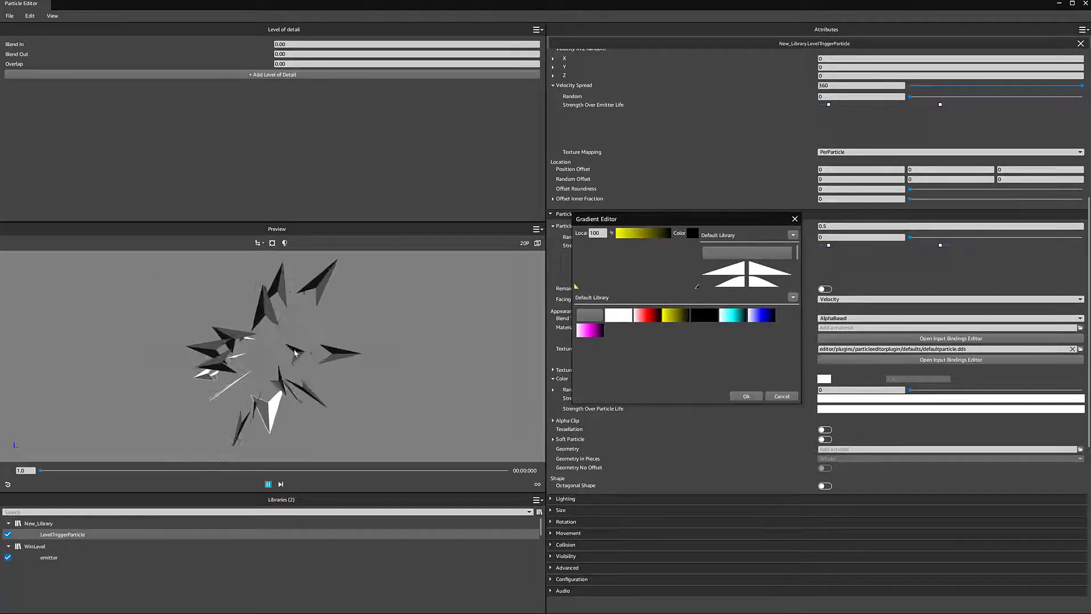
{"action": "left_click", "coordinate": [746, 397]}
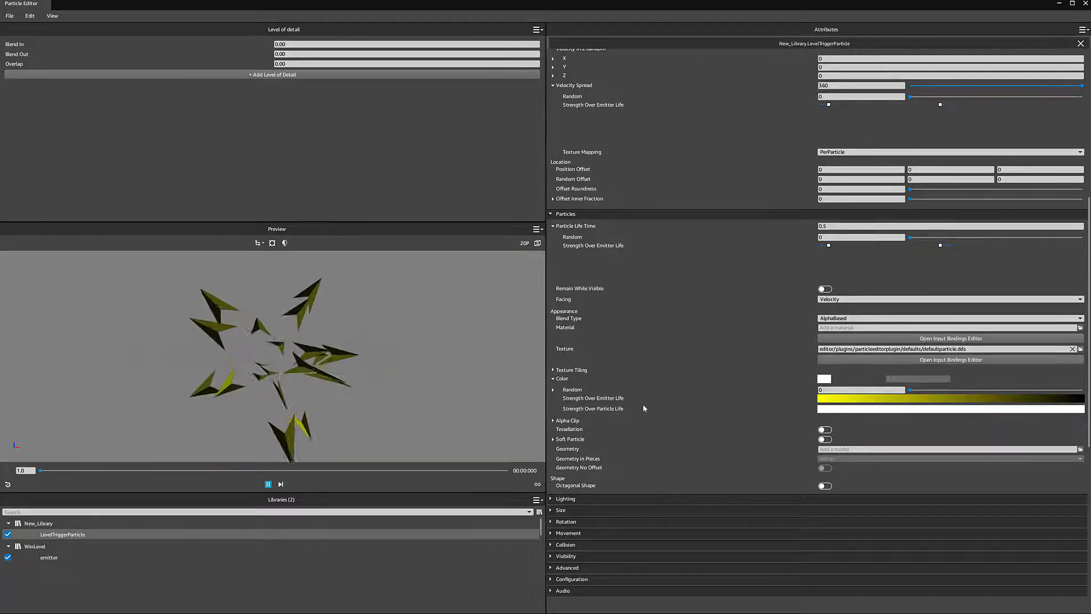
Try the white-blue-black gradient for the Color's Strength Over Particle Life, and restore the plain white one
{"action": "left_click", "coordinate": [832, 409]}
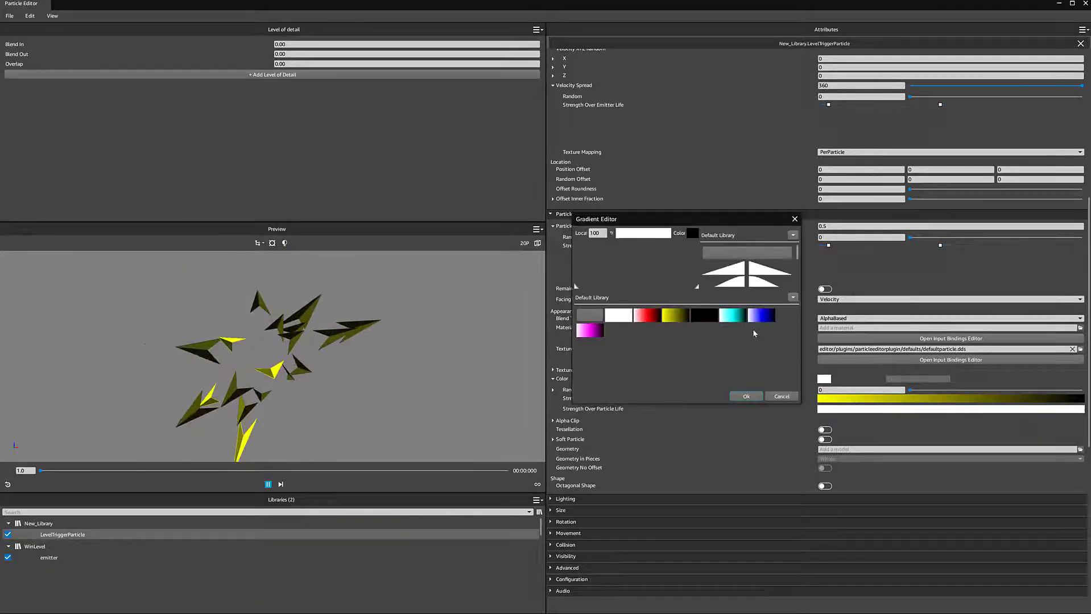
{"action": "left_click", "coordinate": [759, 316]}
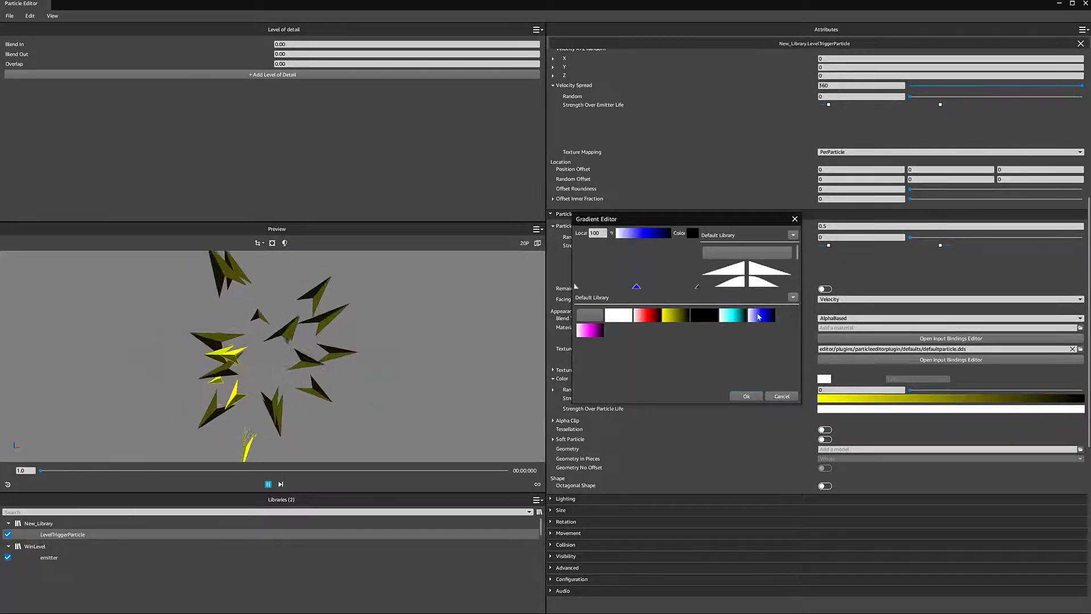
{"action": "left_click", "coordinate": [744, 398]}
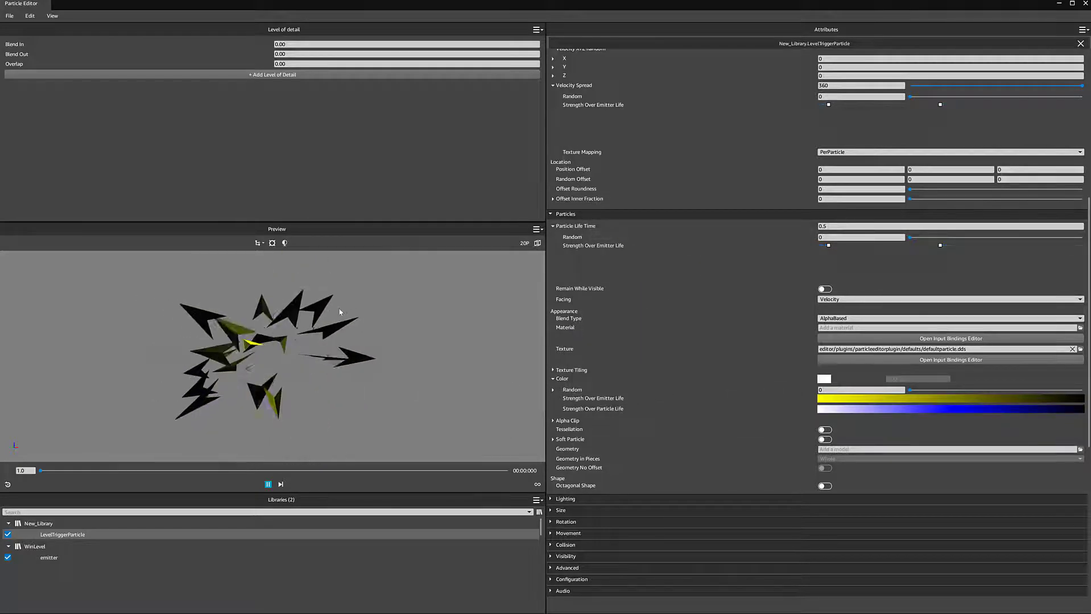
{"action": "left_click", "coordinate": [879, 409]}
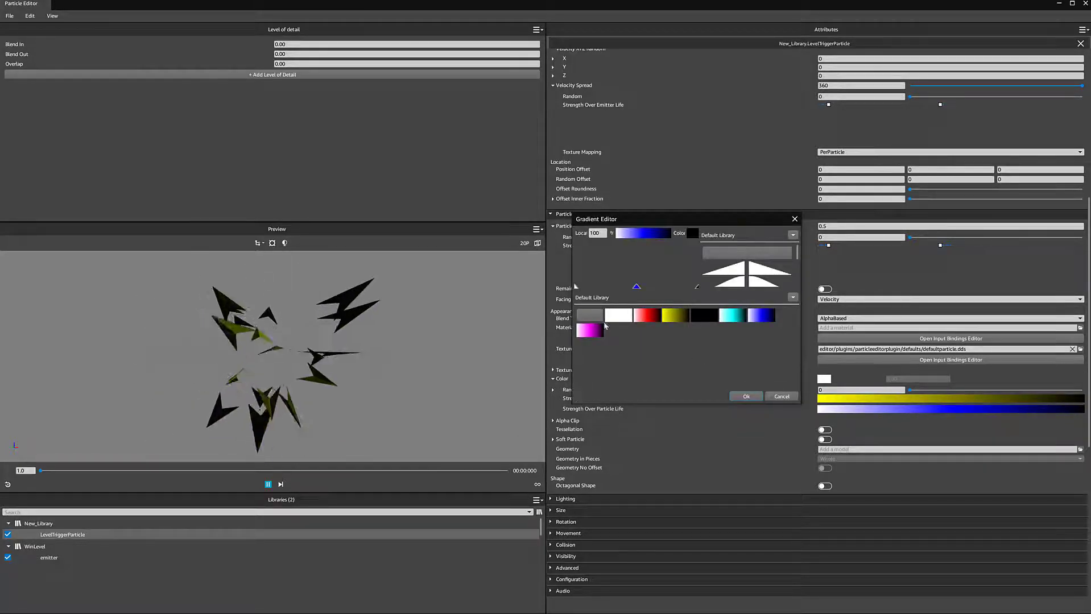
{"action": "left_click", "coordinate": [618, 315]}
{"action": "left_click", "coordinate": [746, 397]}
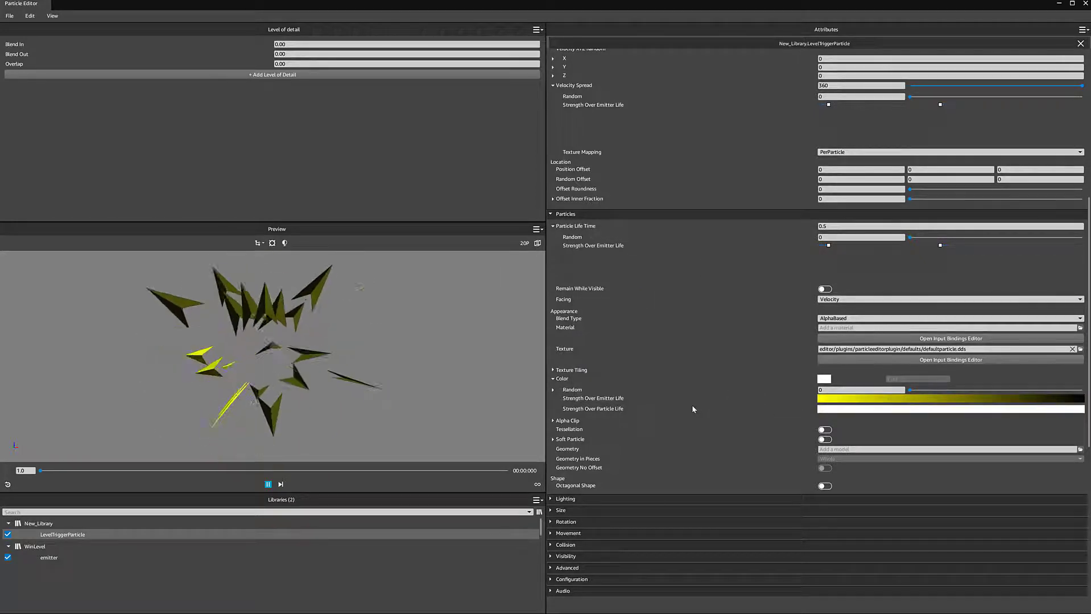
Set LevelTriggerParticle's Size X to 0.5 in the Size attributes, keeping Lock Aspect Ratio on
{"action": "left_click", "coordinate": [553, 440]}
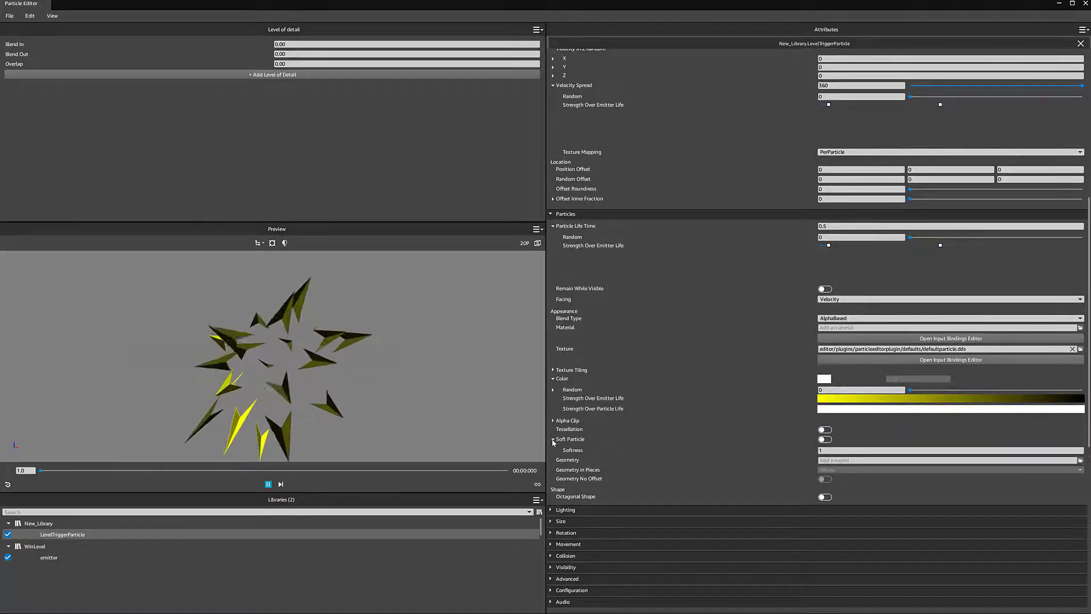
{"action": "left_click", "coordinate": [553, 441]}
{"action": "scroll", "coordinate": [691, 430], "scroll_direction": "down", "scroll_amount": 3}
{"action": "left_click", "coordinate": [623, 460]}
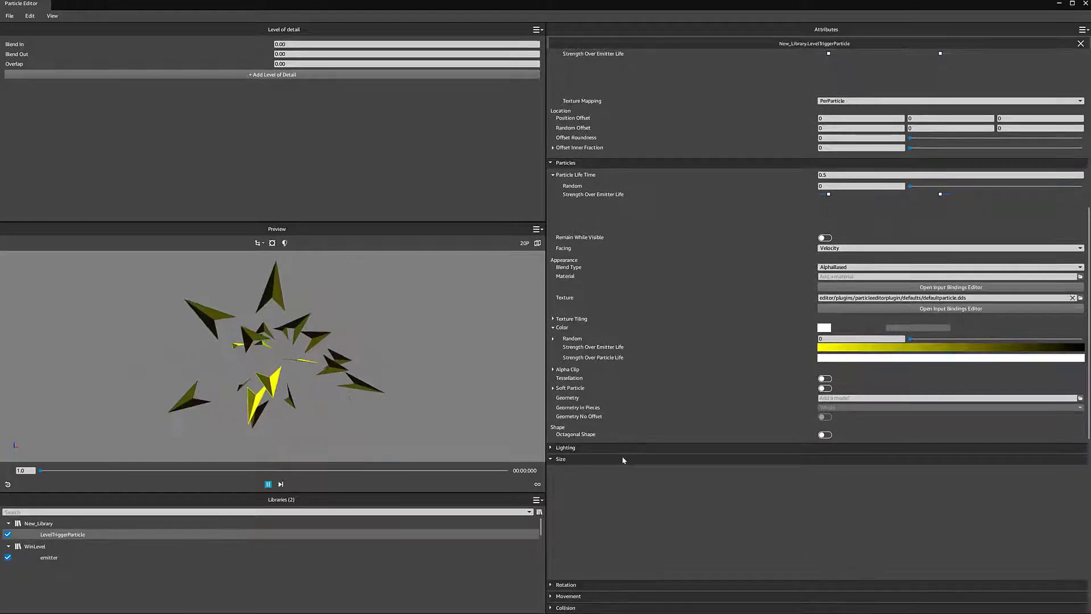
{"action": "scroll", "coordinate": [617, 455], "scroll_direction": "down", "scroll_amount": 5}
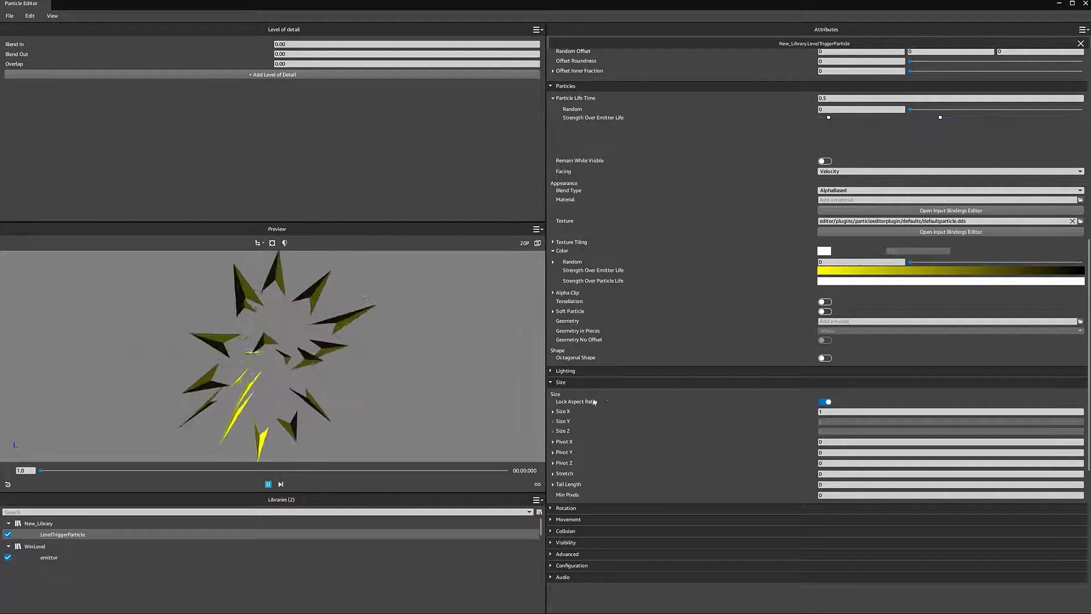
{"action": "left_click", "coordinate": [830, 411]}
{"action": "type", "text": ".2"}
{"action": "key", "text": "Return"}
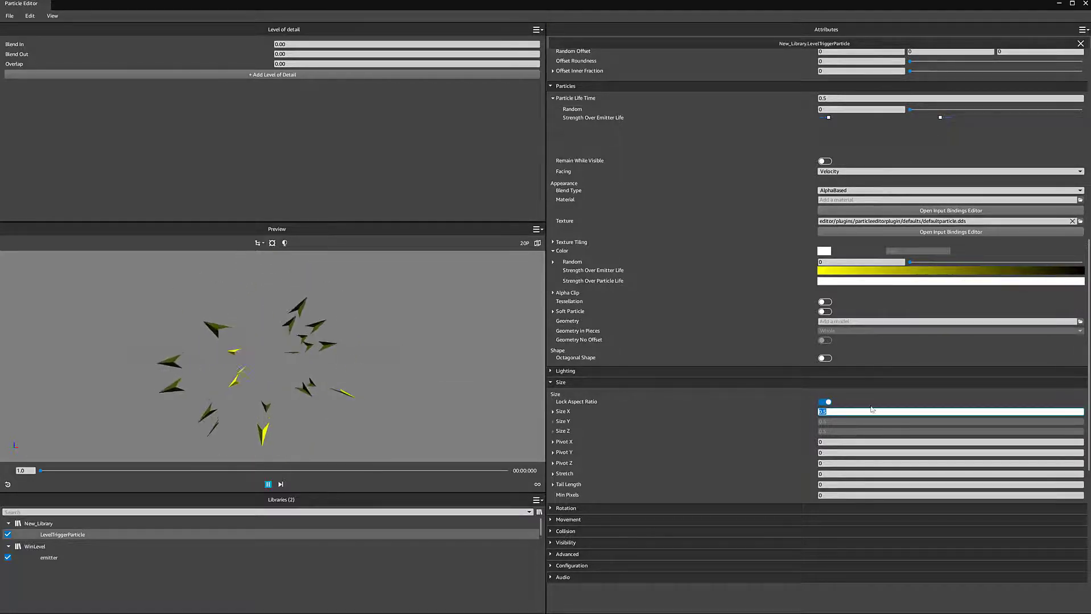
{"action": "left_click", "coordinate": [414, 387]}
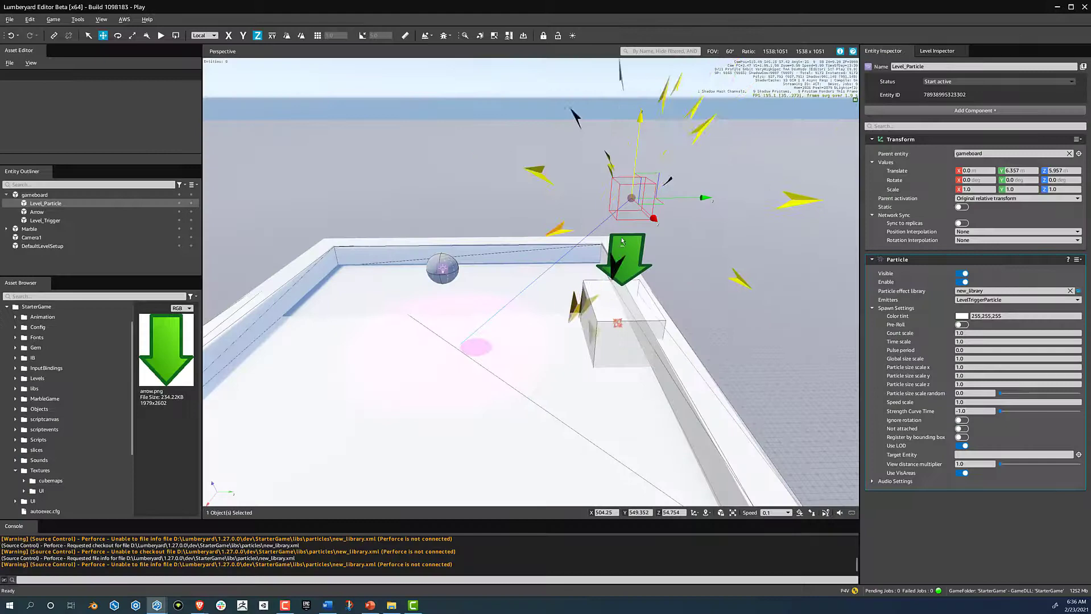
Switch to the main Lumberyard Editor and try a Speed scale of 0.2 on Level_Particle's Particle component
{"action": "key", "text": "a"}
{"action": "right_click_drag", "start_coordinate": [621, 241], "coordinate": [686, 259]}
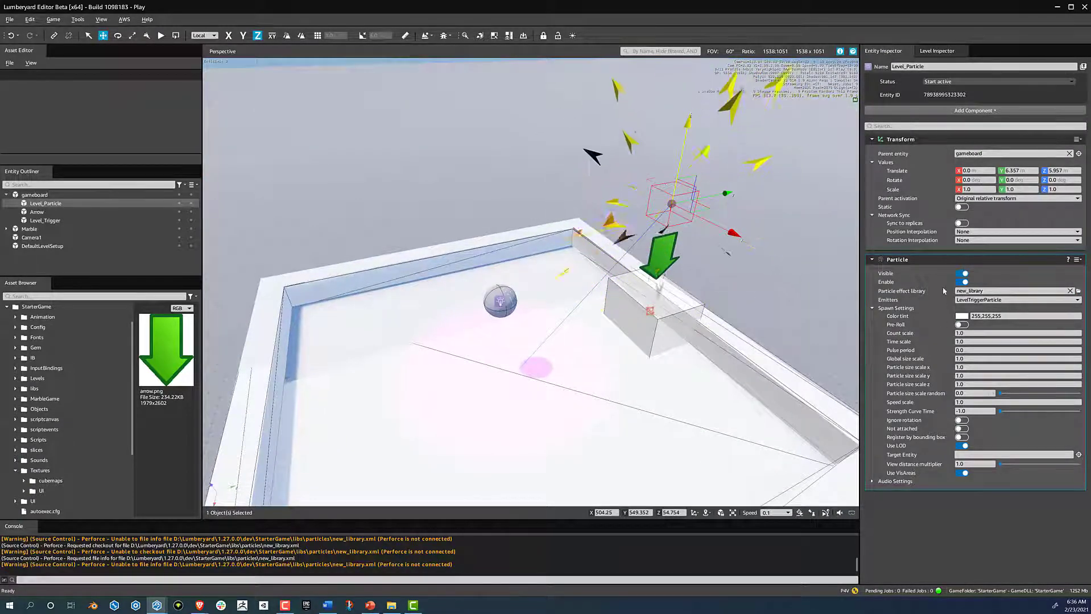
{"action": "left_click", "coordinate": [987, 404]}
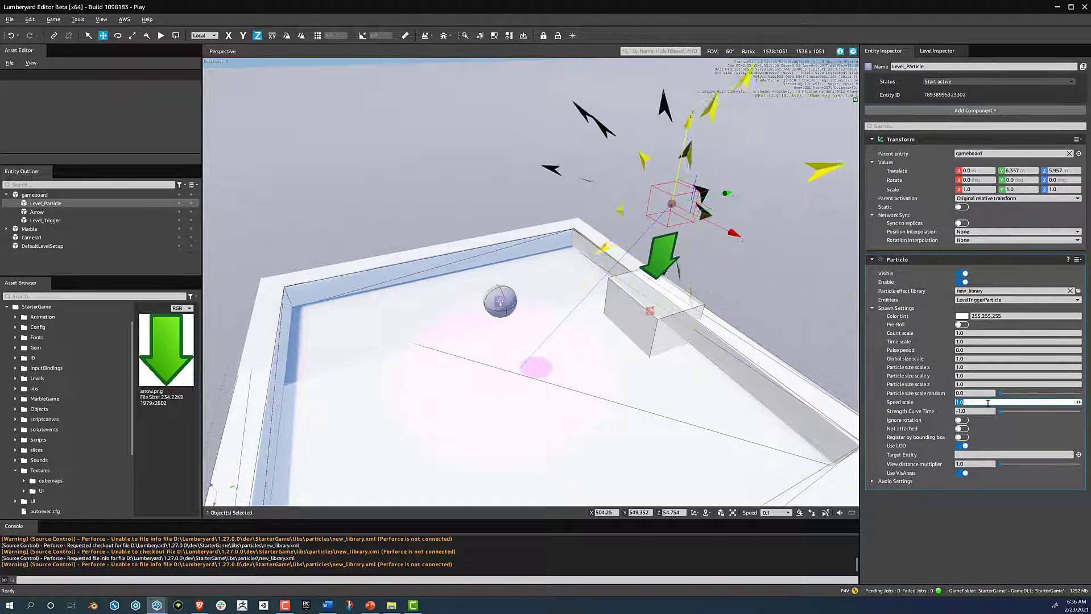
{"action": "type", "text": "0.2"}
{"action": "key", "text": "Return"}
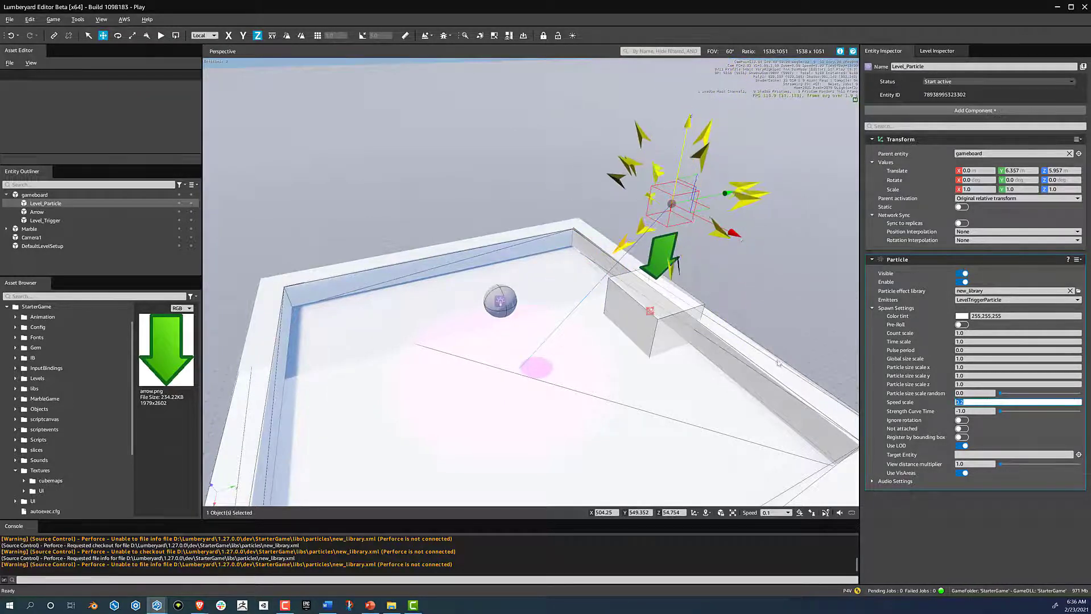
{"action": "middle_click_drag", "start_coordinate": [715, 212], "coordinate": [593, 163], "text": "alt"}
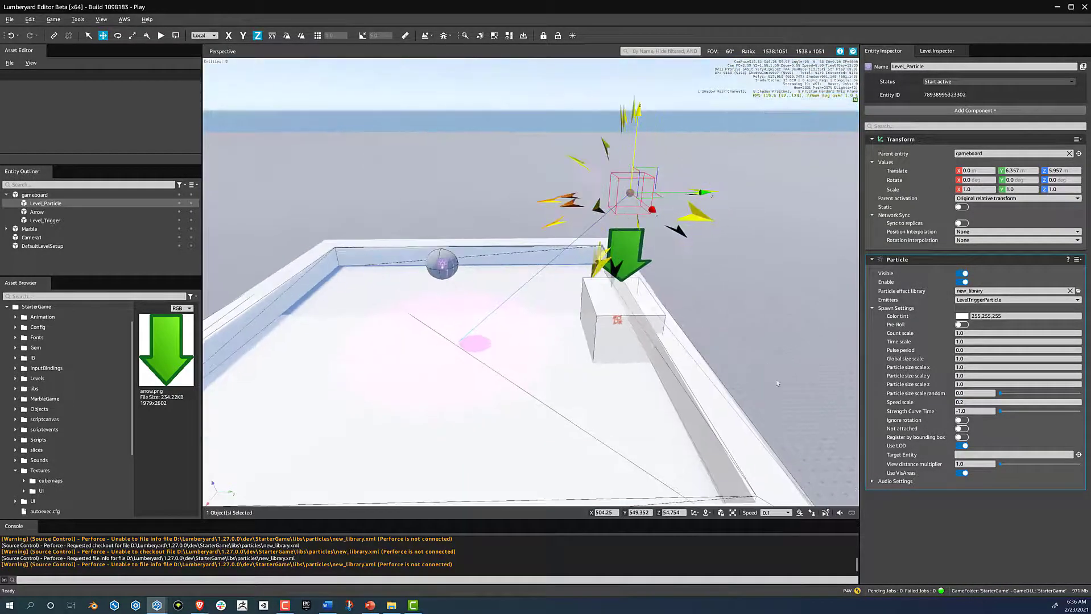
Set the Speed scale of Level_Particle's Particle component to 0.5 and check the effect above the gameboard
{"action": "left_click", "coordinate": [984, 401]}
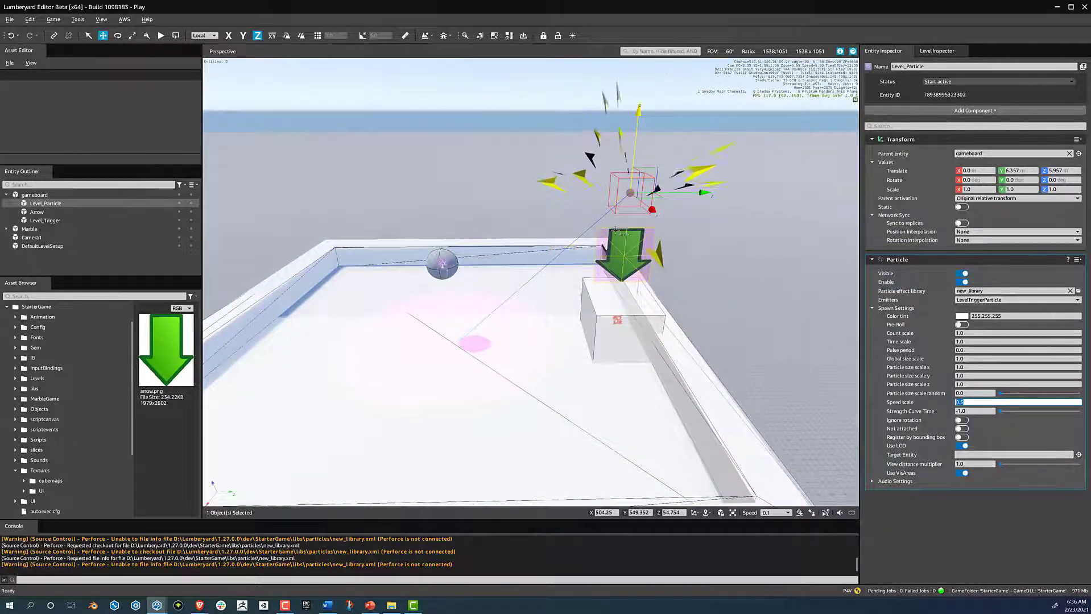
{"action": "middle_click_drag", "start_coordinate": [500, 315], "coordinate": [500, 320]}
{"action": "key", "text": "a"}
{"action": "right_click_drag", "start_coordinate": [492, 302], "coordinate": [501, 307]}
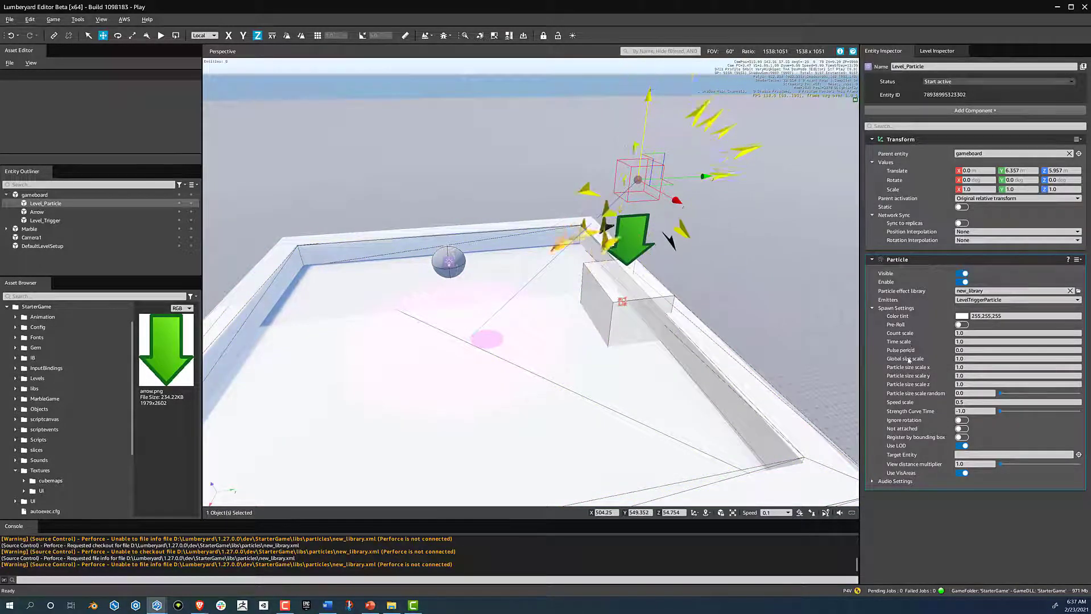
Try different Pulse period values up to 50 in Level_Particle's Spawn Settings, and reset the period to 0
{"action": "left_click", "coordinate": [970, 351]}
{"action": "type", "text": "0.58"}
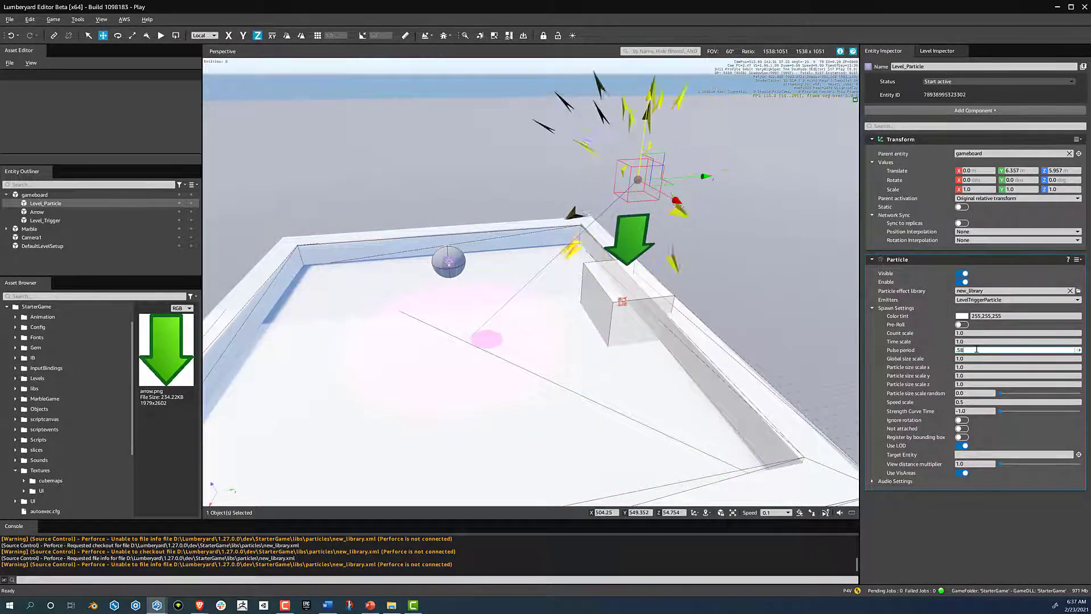
{"action": "key", "text": "Return"}
{"action": "type", "text": "1"}
{"action": "key", "text": "Return"}
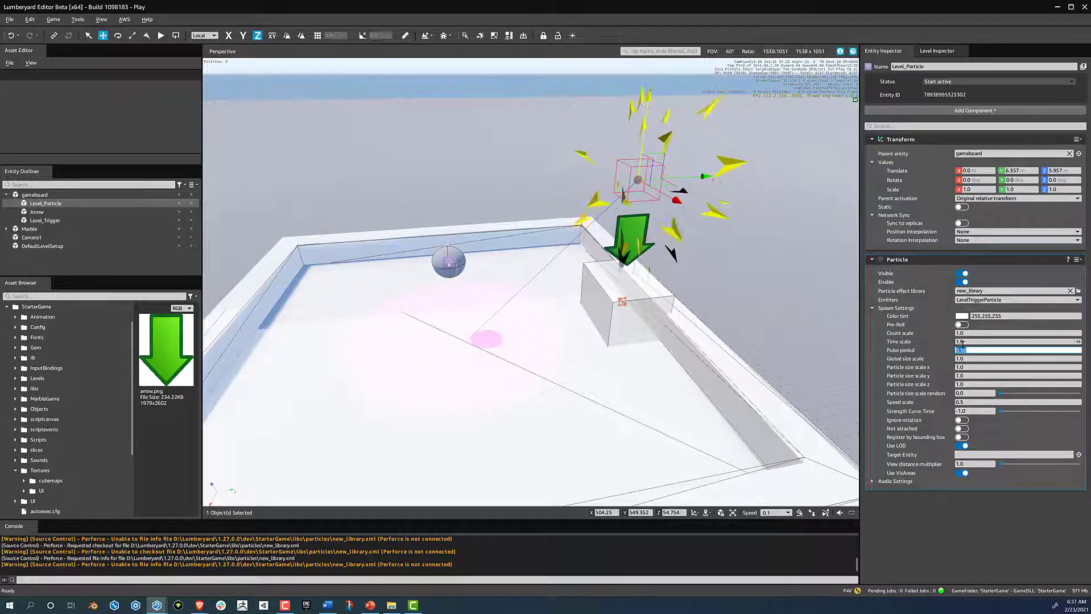
{"action": "type", "text": "50"}
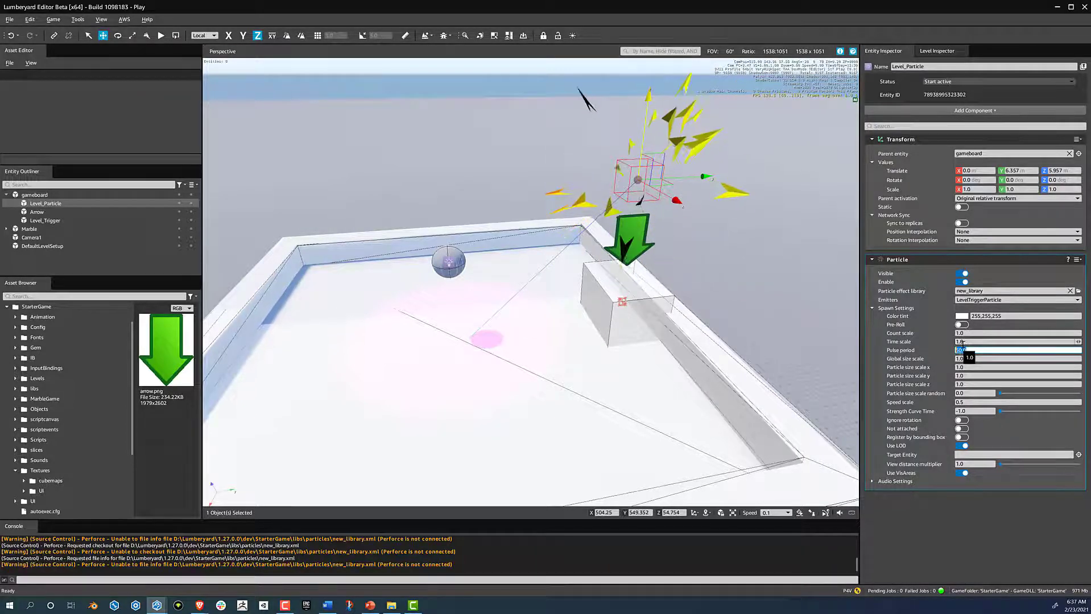
{"action": "left_click", "coordinate": [990, 379]}
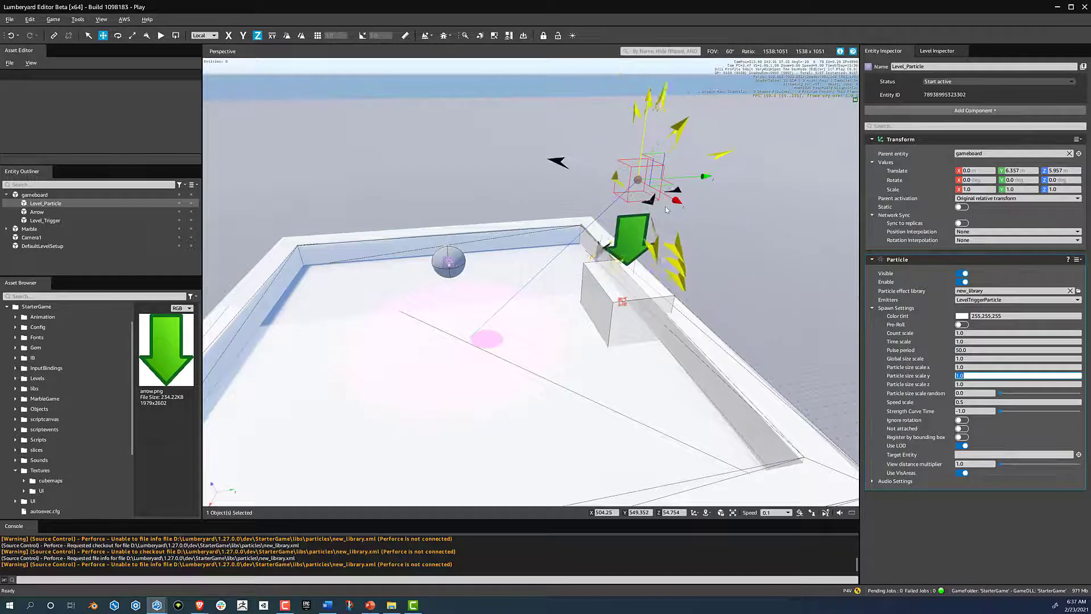
{"action": "left_click", "coordinate": [990, 351]}
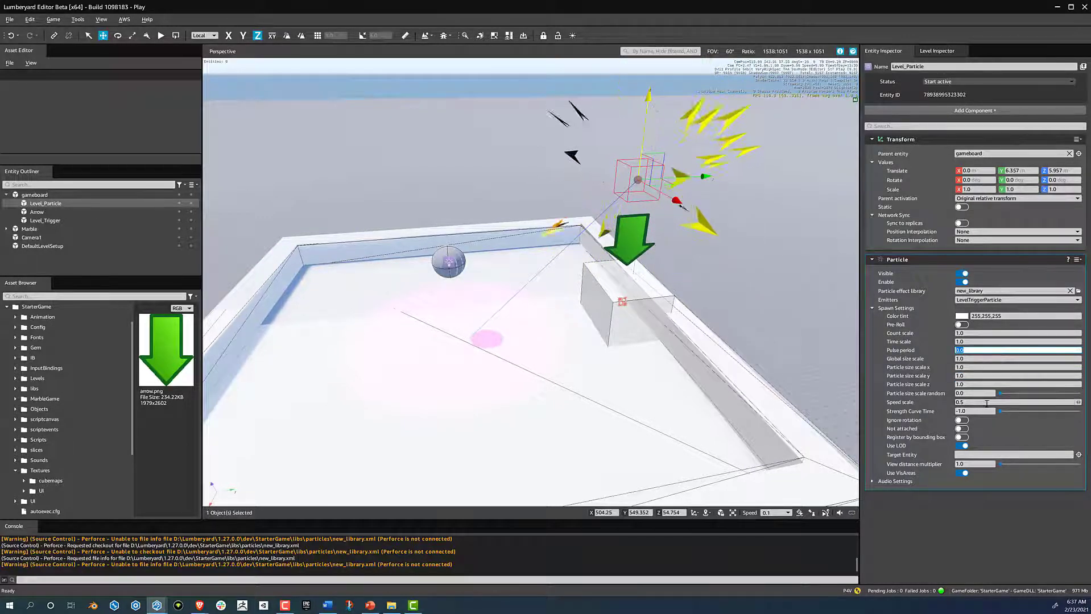
Try Global size scales of 0.1 and 10 for Level_Particle, settle on 0.5, and inspect the particles around the arrow
{"action": "left_click", "coordinate": [971, 359]}
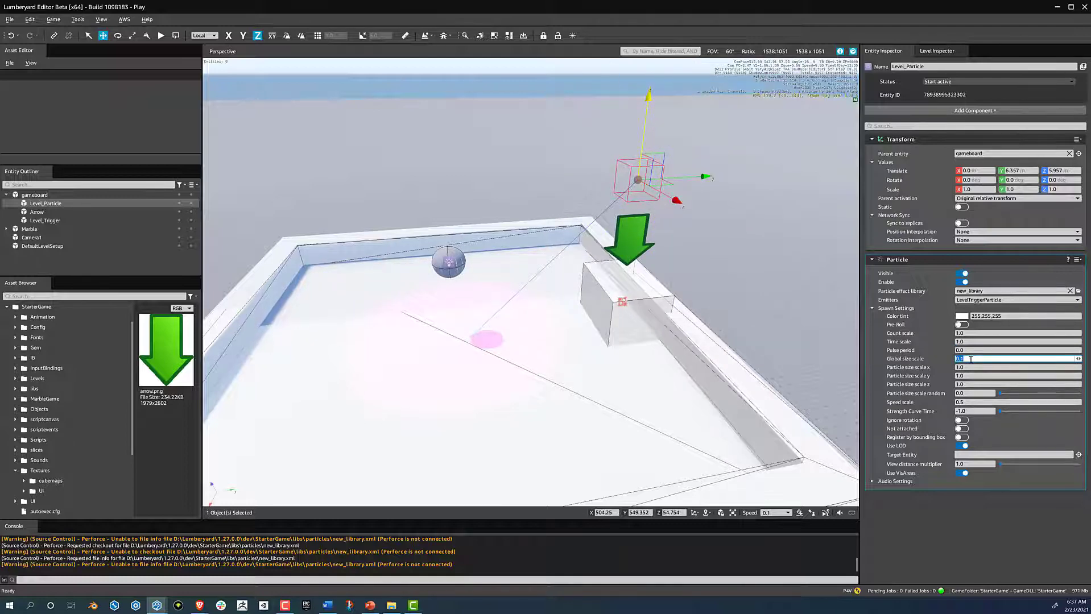
{"action": "type", "text": "10"}
{"action": "key", "text": "Return"}
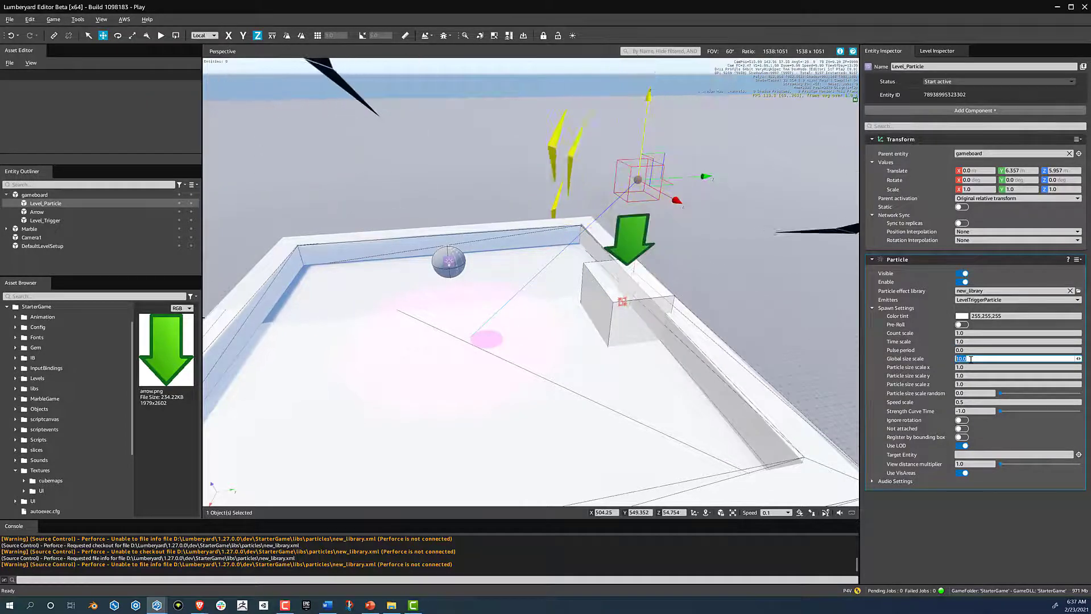
{"action": "type", "text": "0.5"}
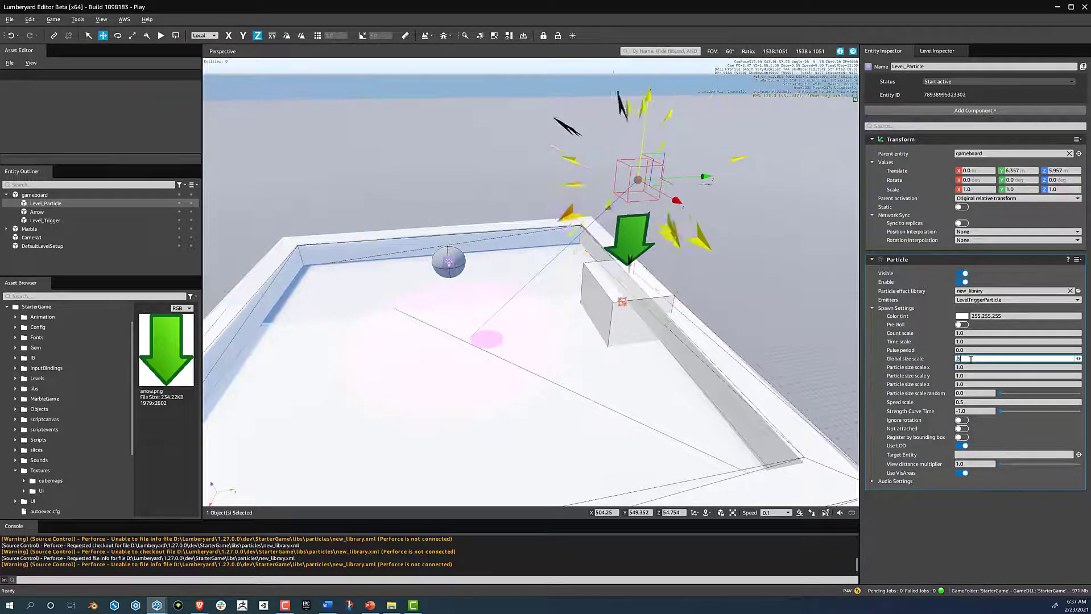
{"action": "key", "text": "Return"}
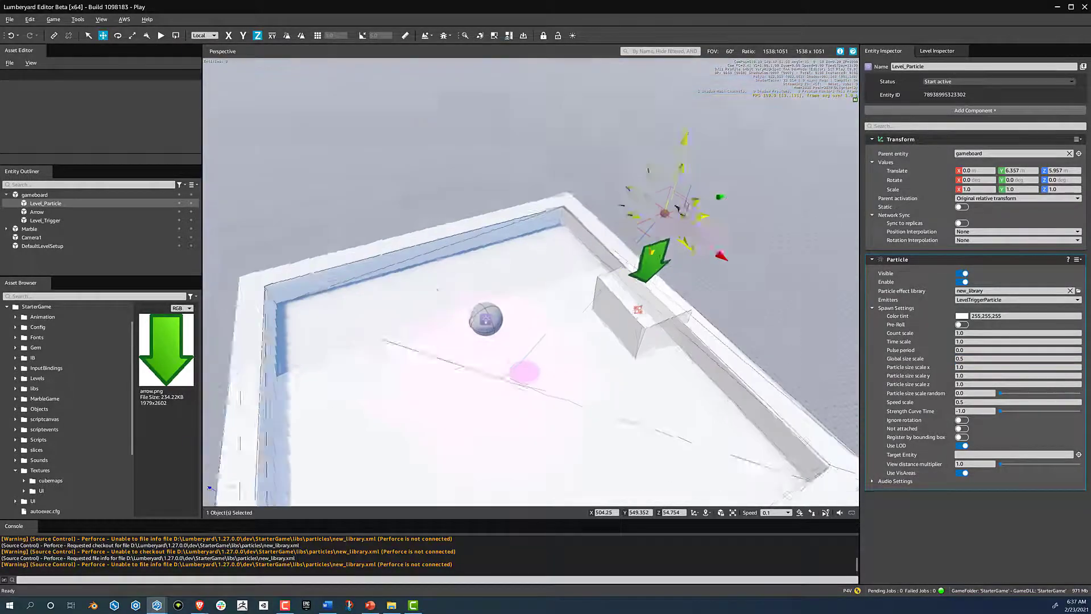
{"action": "right_click_drag", "start_coordinate": [531, 282], "coordinate": [472, 259]}
{"action": "key", "text": "w"}
{"action": "right_click_drag", "start_coordinate": [632, 168], "coordinate": [621, 169]}
{"action": "key", "text": "s"}
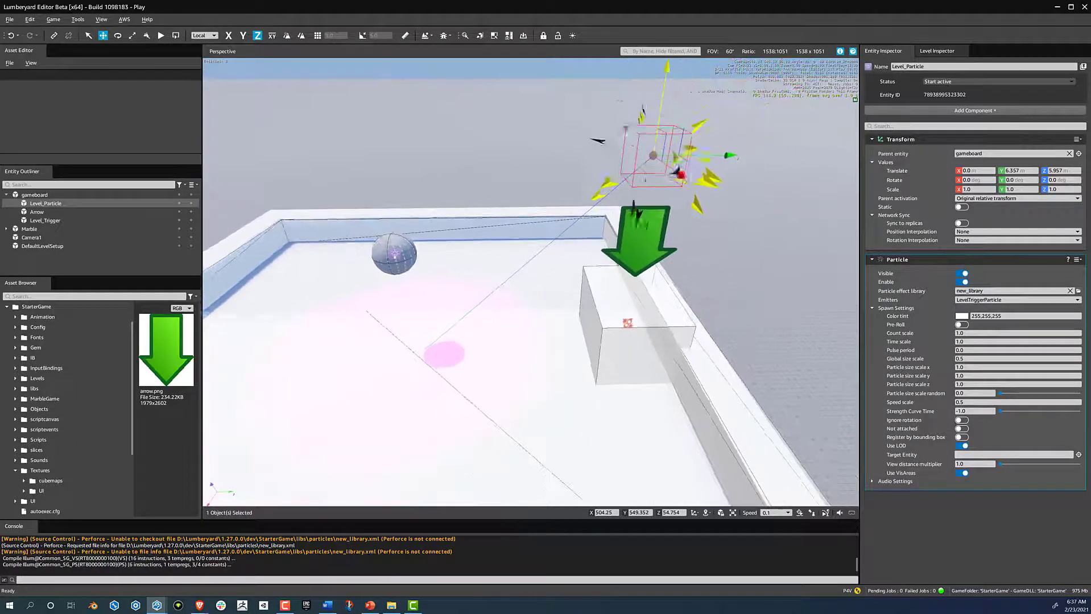
Switch back to the Particle Editor and examine LevelTriggerParticle's Movement and Collision attributes
{"action": "mouse_move", "coordinate": [157, 605]}
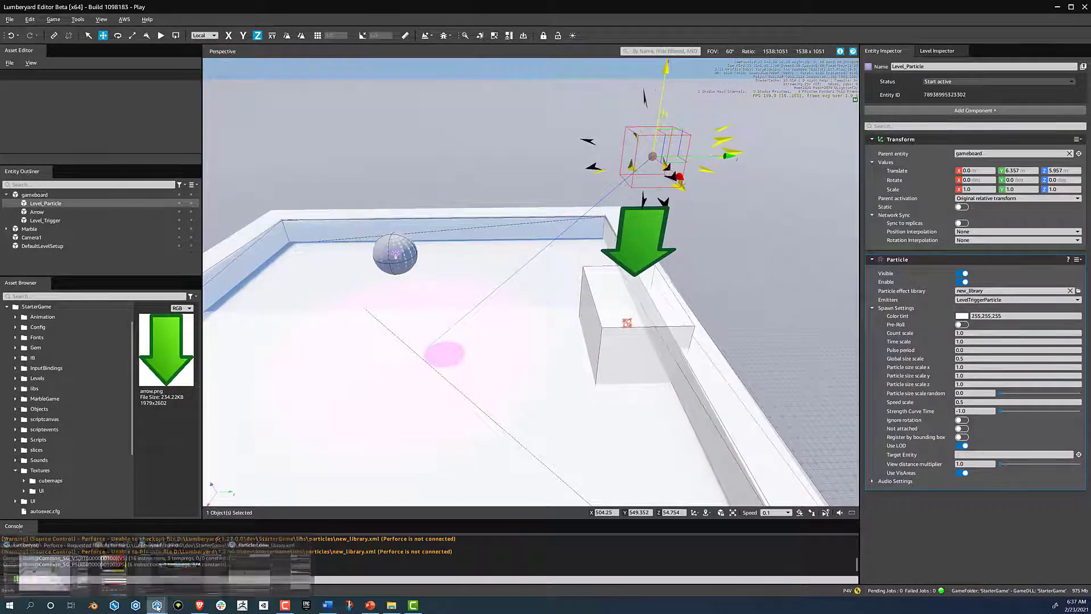
{"action": "left_click", "coordinate": [238, 584]}
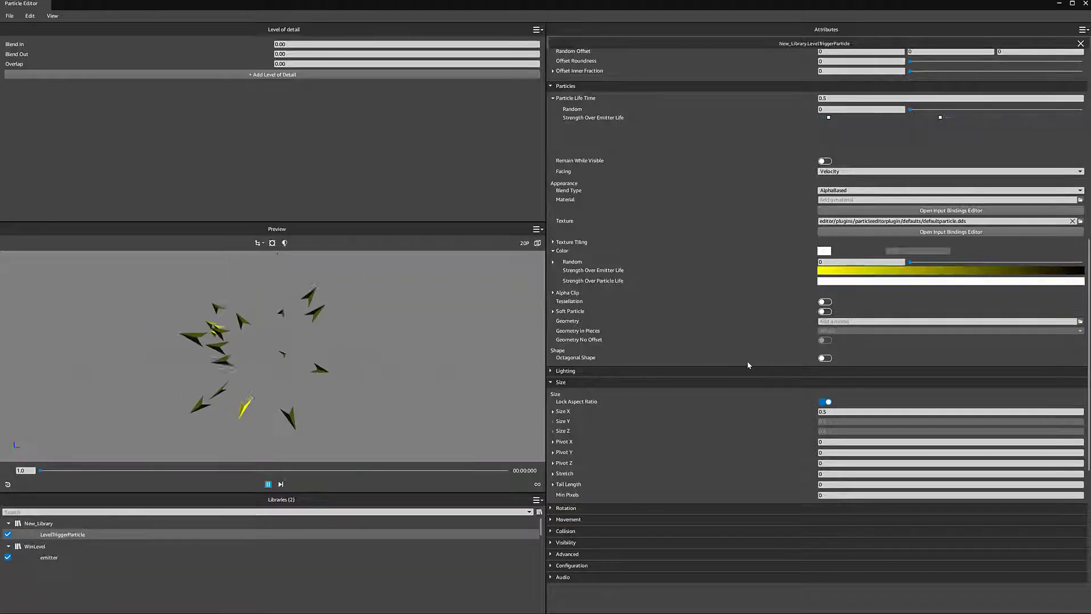
{"action": "scroll", "coordinate": [749, 366], "scroll_direction": "down", "scroll_amount": 2}
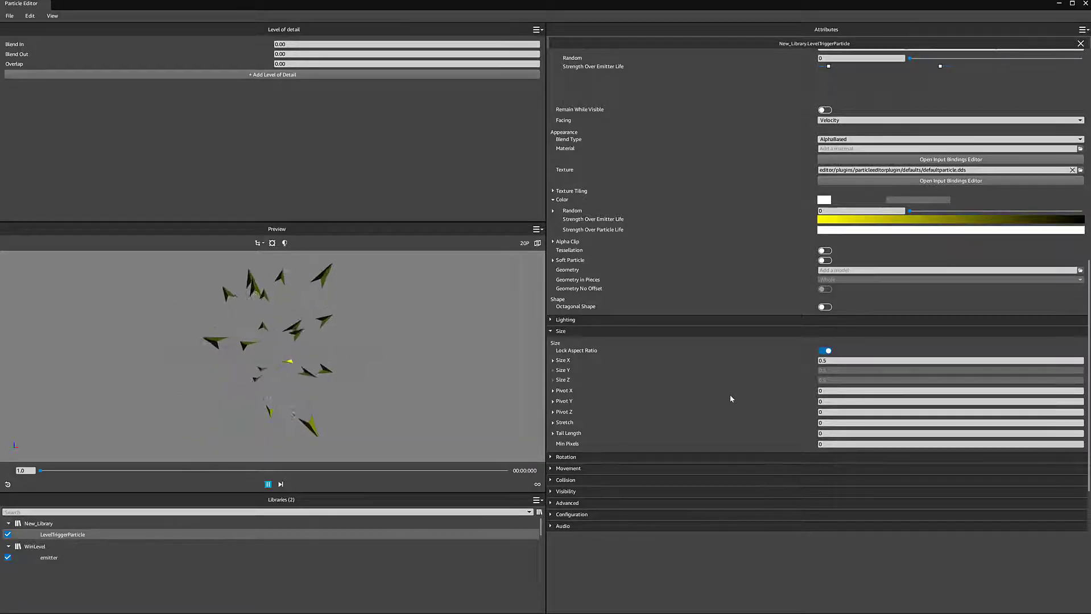
{"action": "left_click", "coordinate": [659, 467]}
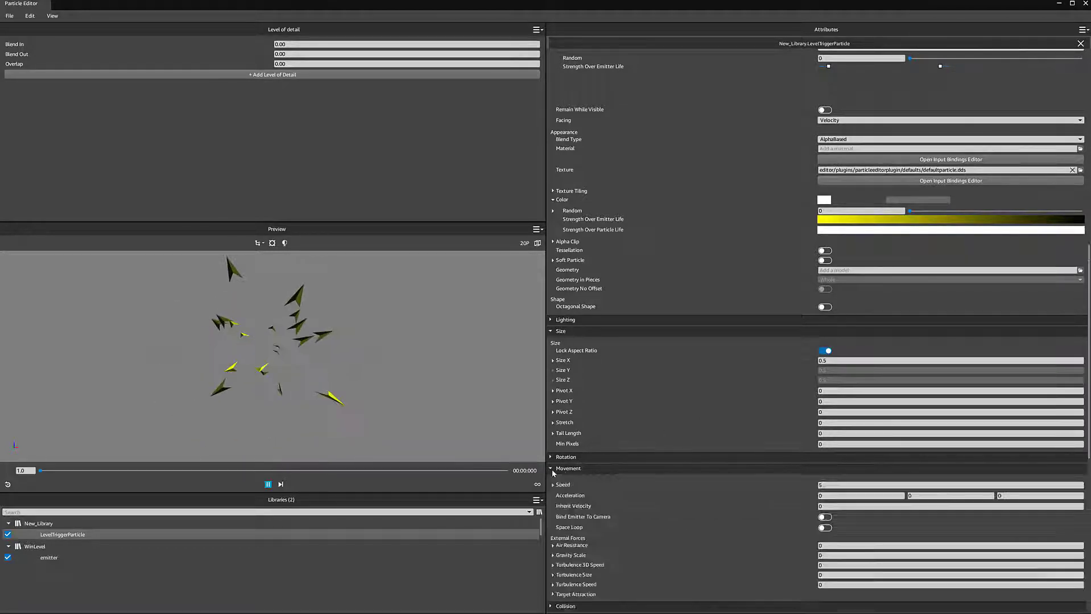
{"action": "scroll", "coordinate": [700, 449], "scroll_direction": "down", "scroll_amount": 3}
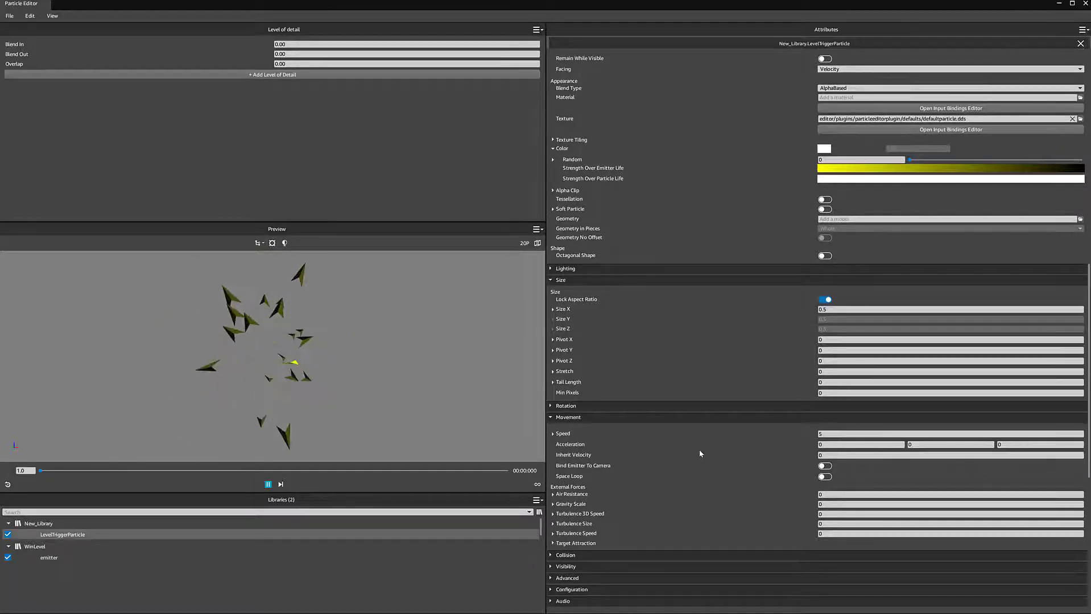
{"action": "scroll", "coordinate": [700, 453], "scroll_direction": "down", "scroll_amount": 3}
{"action": "left_click", "coordinate": [568, 366]}
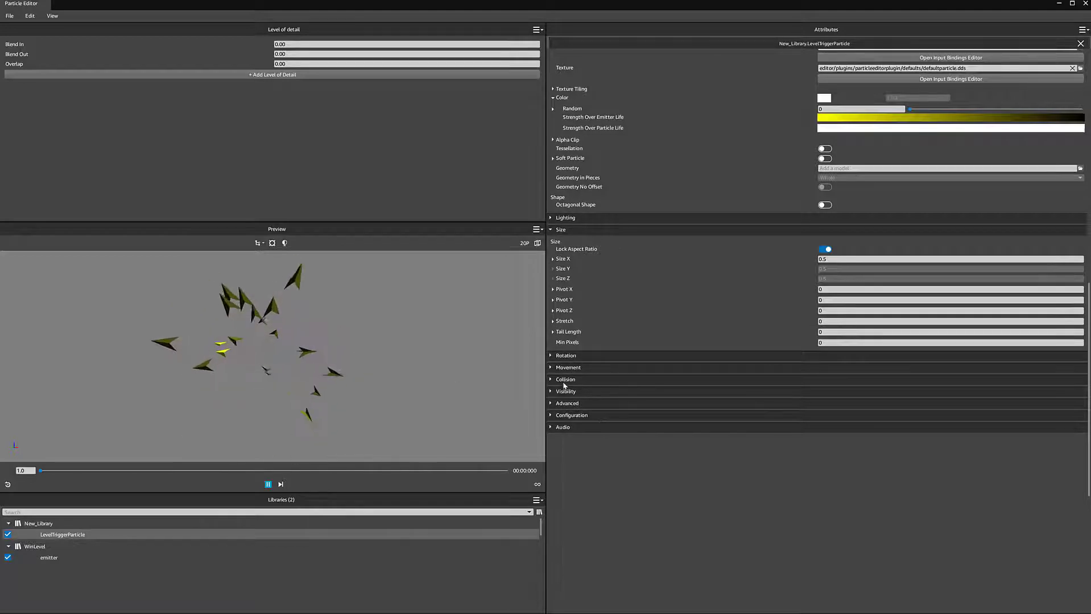
{"action": "left_click", "coordinate": [563, 380]}
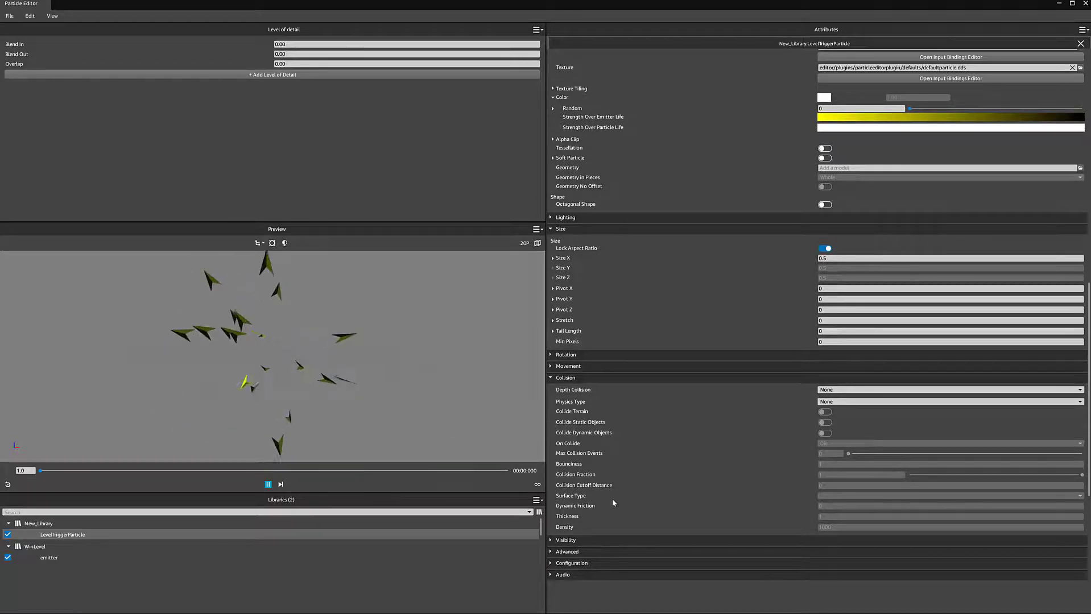
{"action": "left_click", "coordinate": [554, 379]}
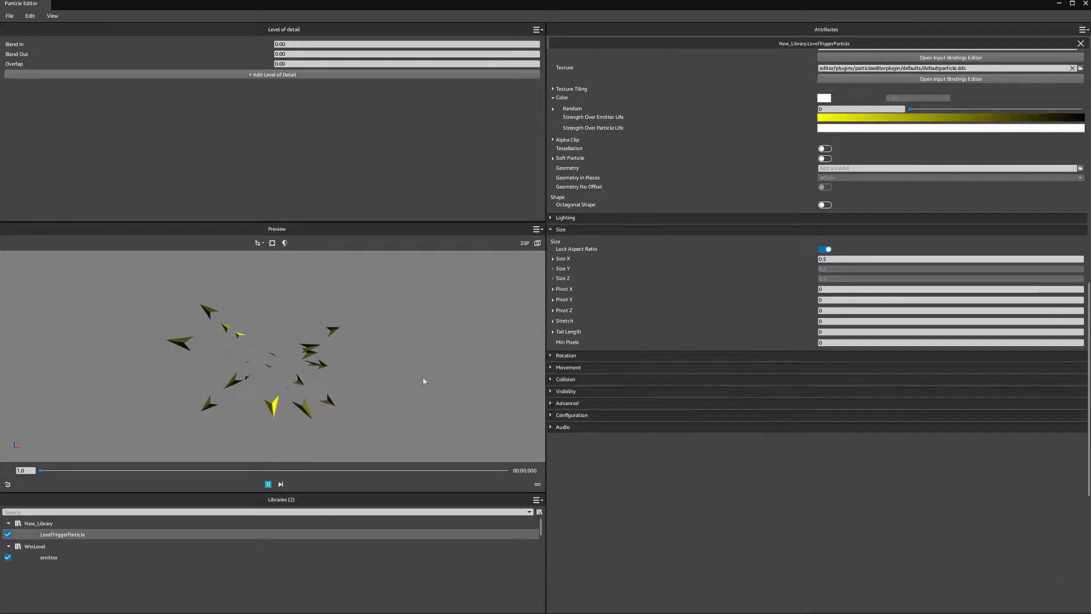